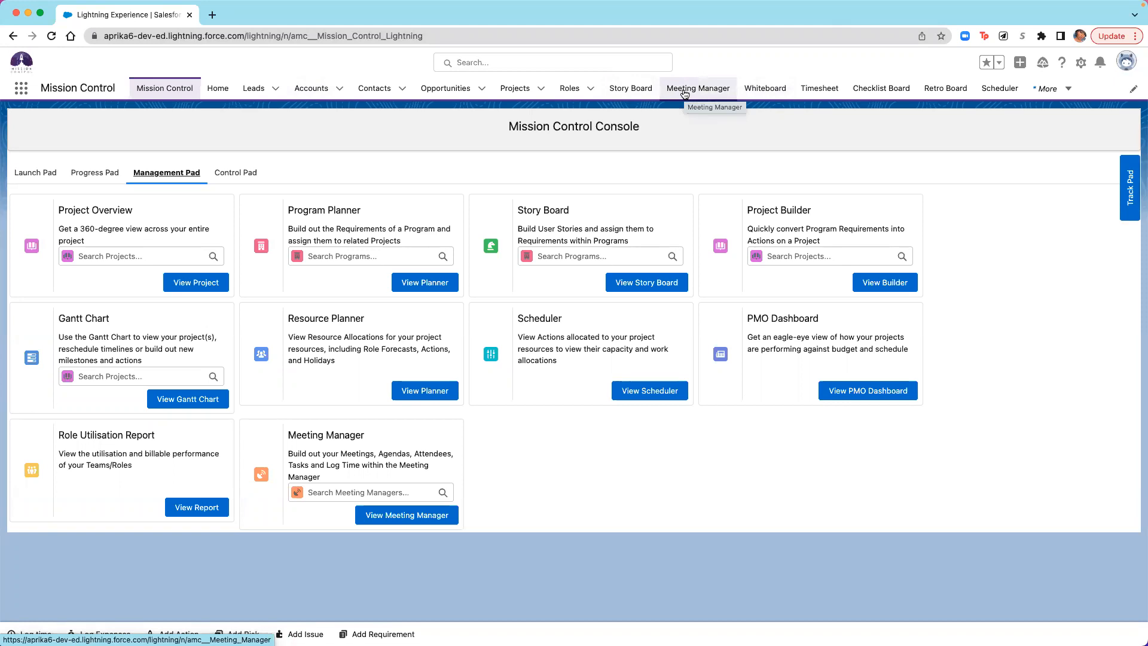
- Dismiss the Einstein Search notice on the Meeting Manager page and return to the Mission Control console
{"action": "left_click", "coordinate": [685, 94]}
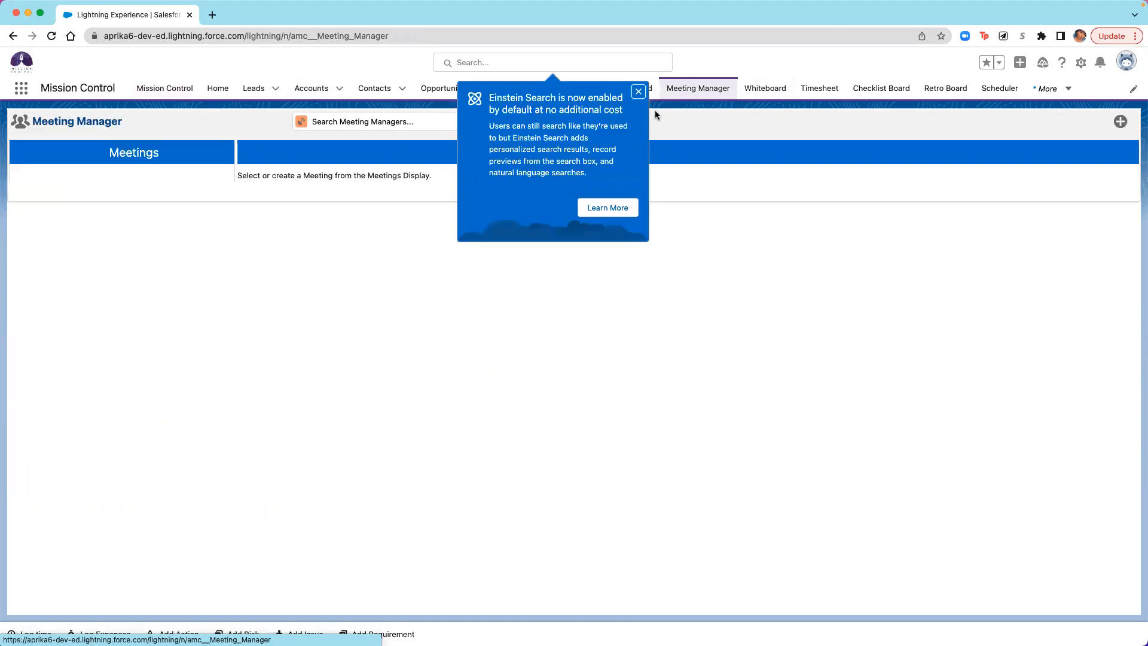
{"action": "left_click", "coordinate": [639, 92]}
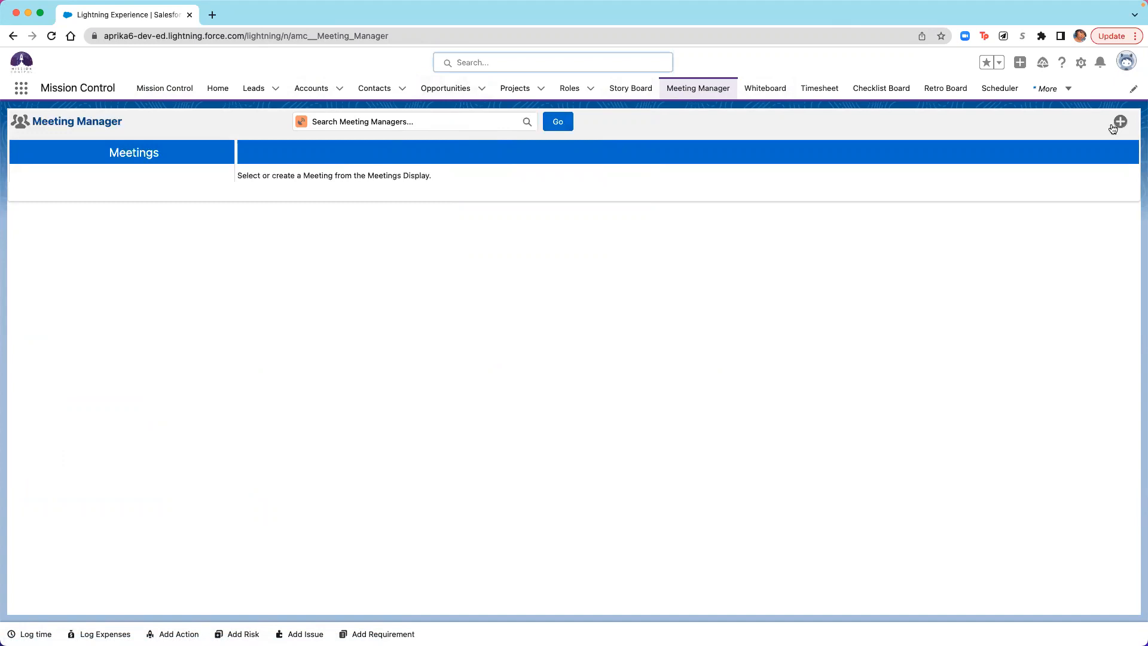
{"action": "left_click", "coordinate": [149, 91]}
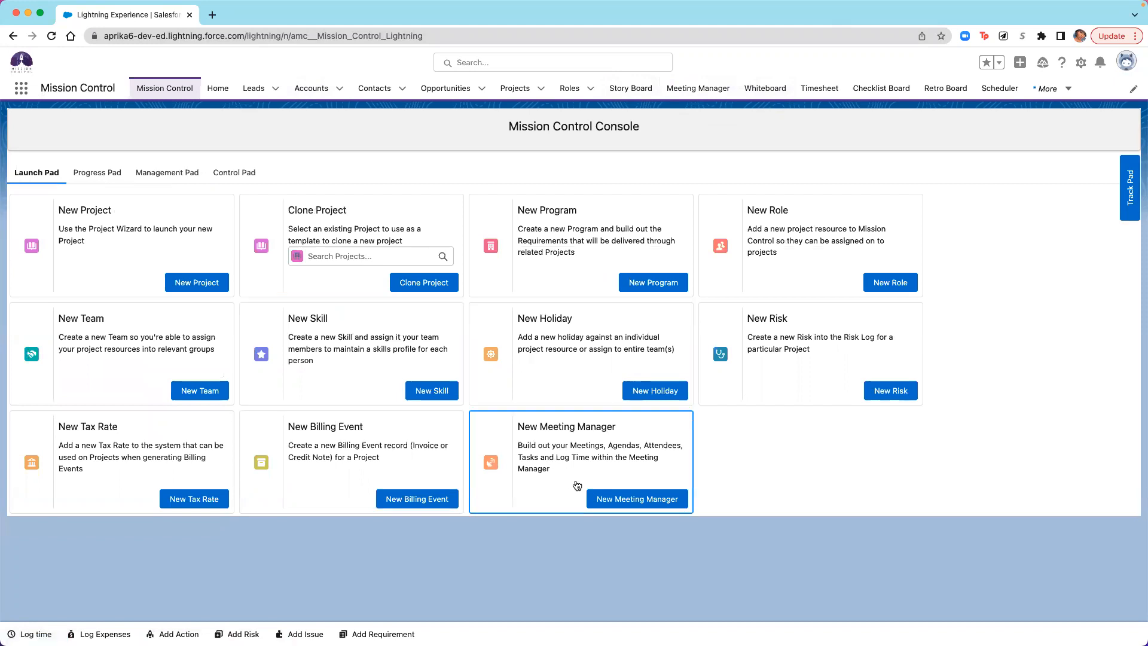
- Start a new meeting manager from the console and name it "Aprika Website Build - Design Phase"
{"action": "left_click", "coordinate": [602, 498]}
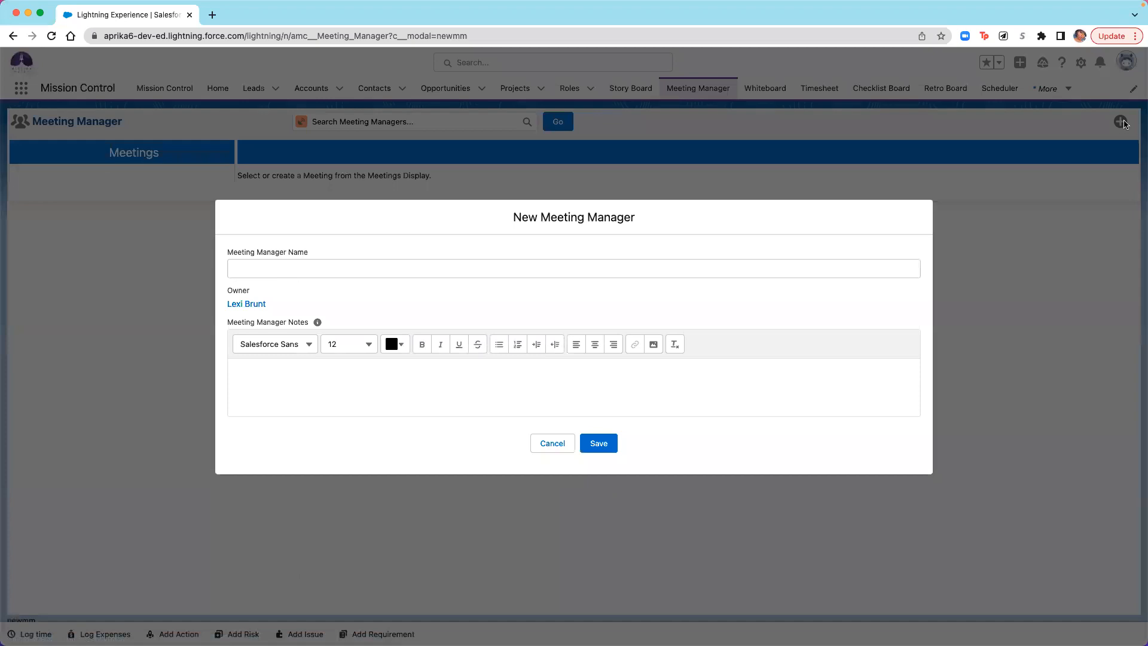
{"action": "left_click", "coordinate": [393, 272]}
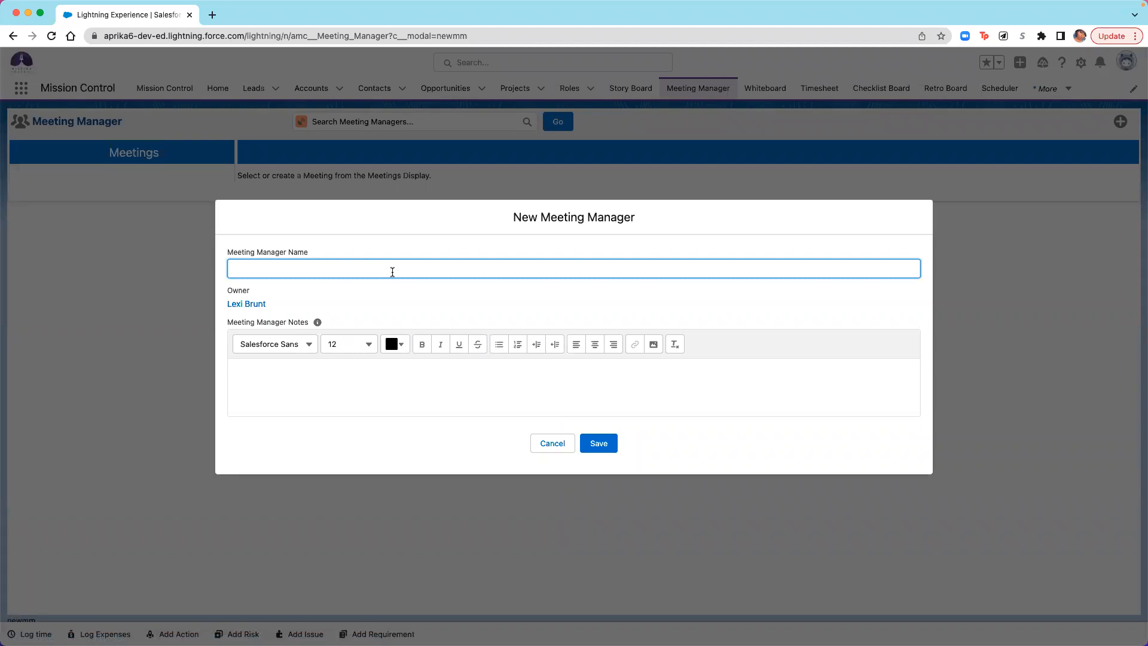
{"action": "type", "text": "Aprika Website Build - Design Phase"}
{"action": "left_click", "coordinate": [1143, 587]}
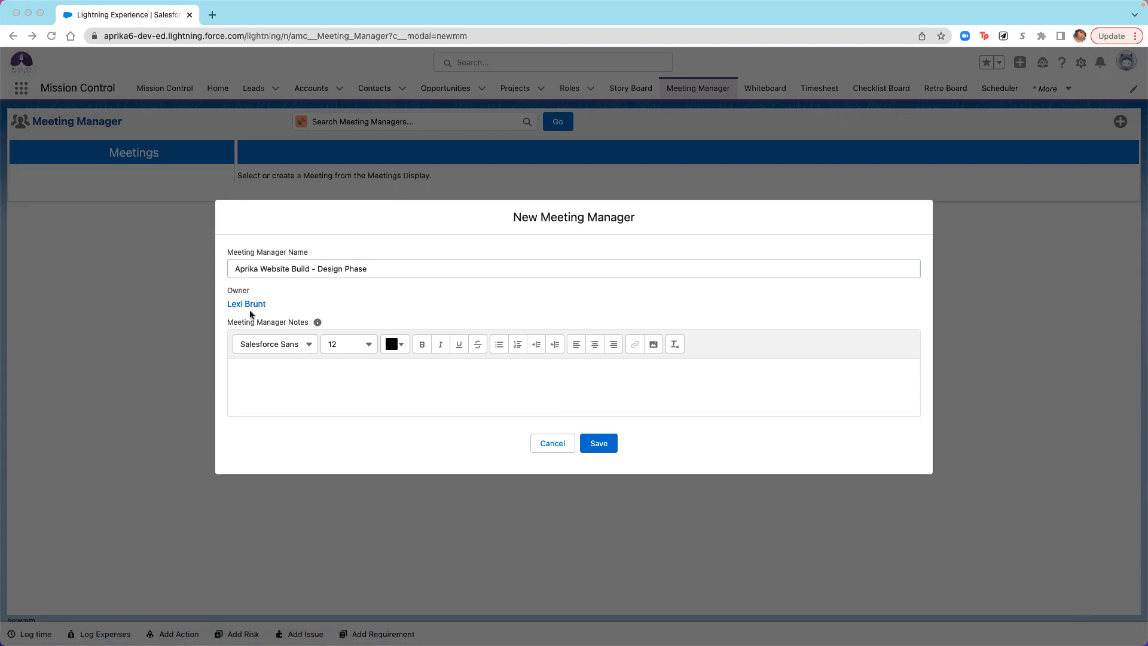
- Enter the notes "In regards to the Design Phase of 'Aprika Website Build'." and save the meeting manager
{"action": "left_click", "coordinate": [294, 366]}
{"action": "left_click", "coordinate": [303, 378]}
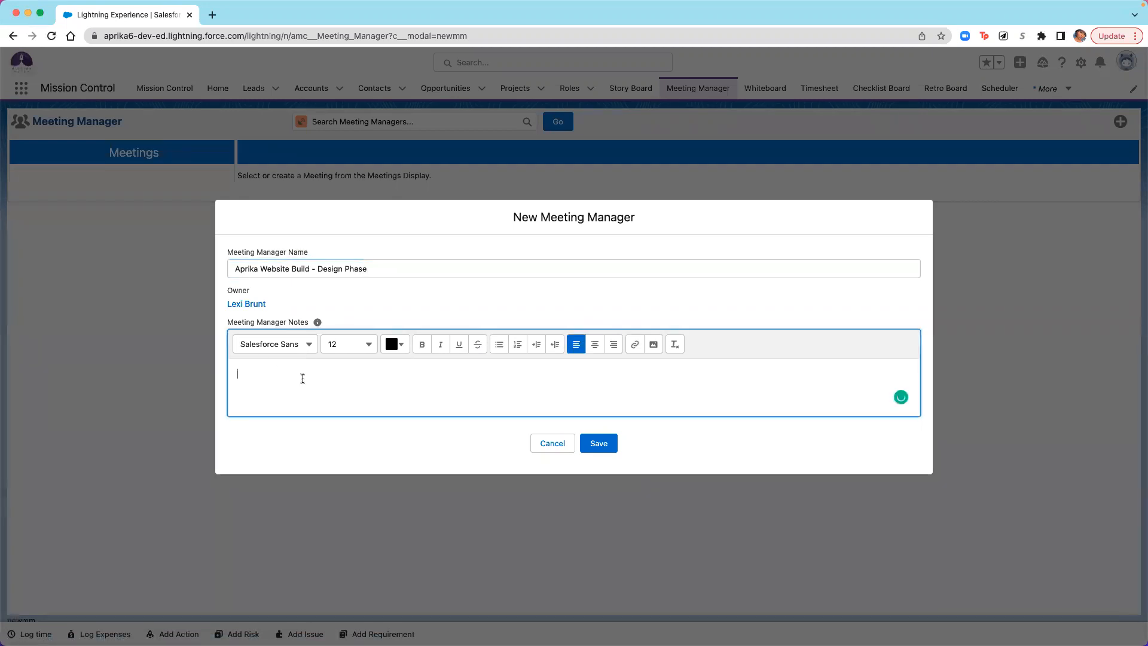
{"action": "type", "text": "In regards to the Design Phase of 'Aprika Website Build'."}
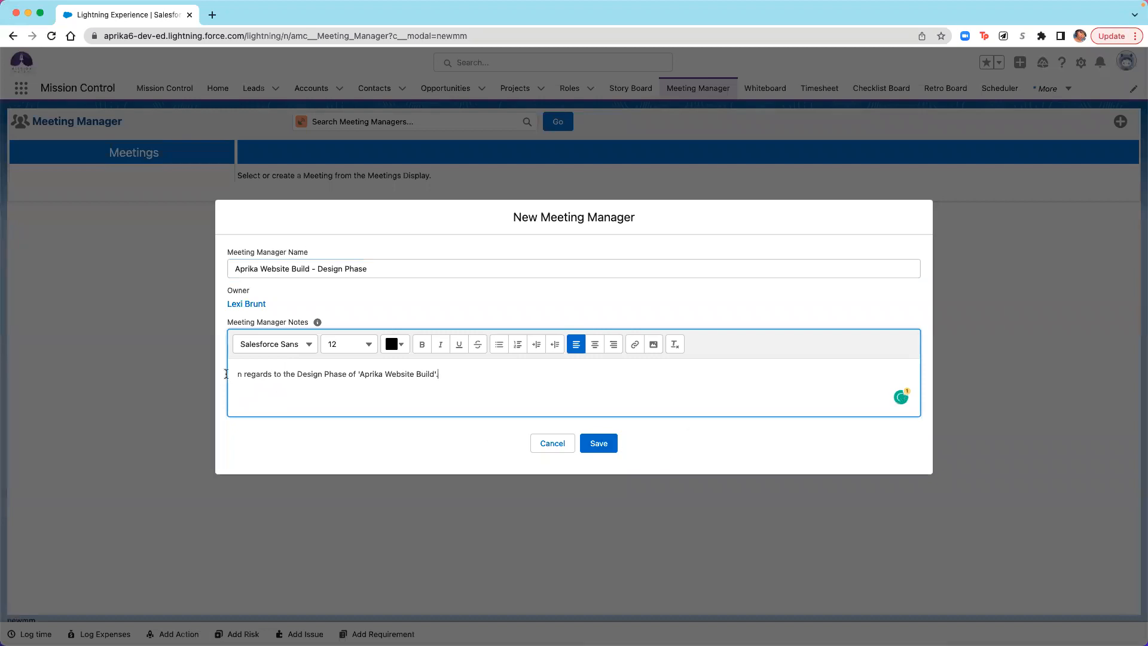
{"action": "type", "text": "I"}
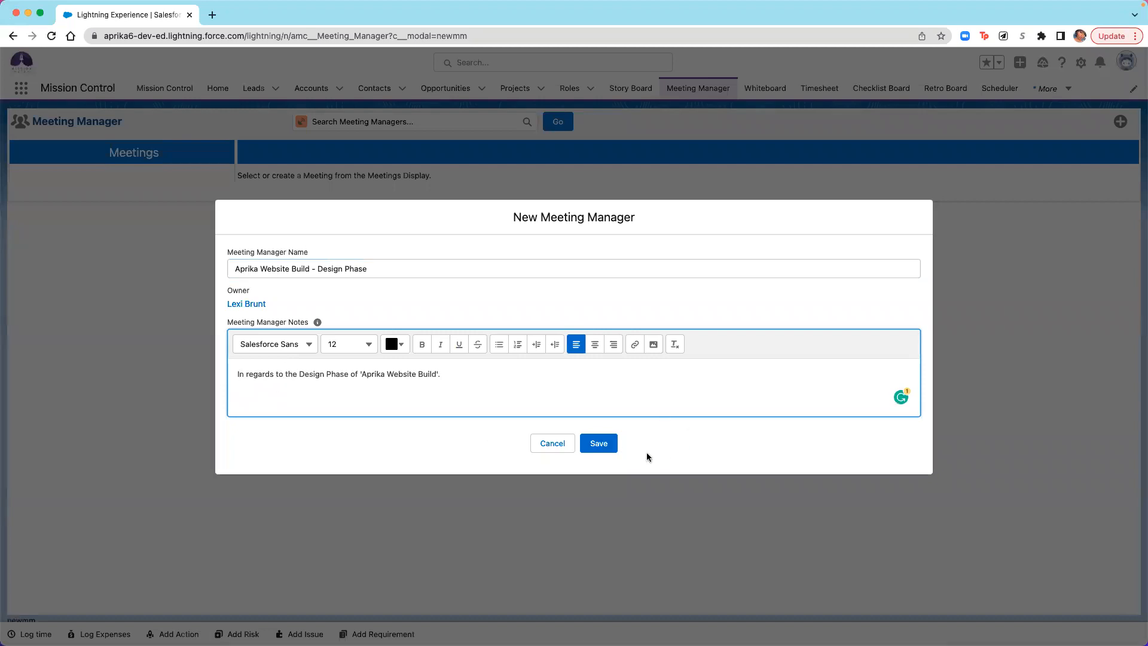
{"action": "left_click", "coordinate": [599, 443]}
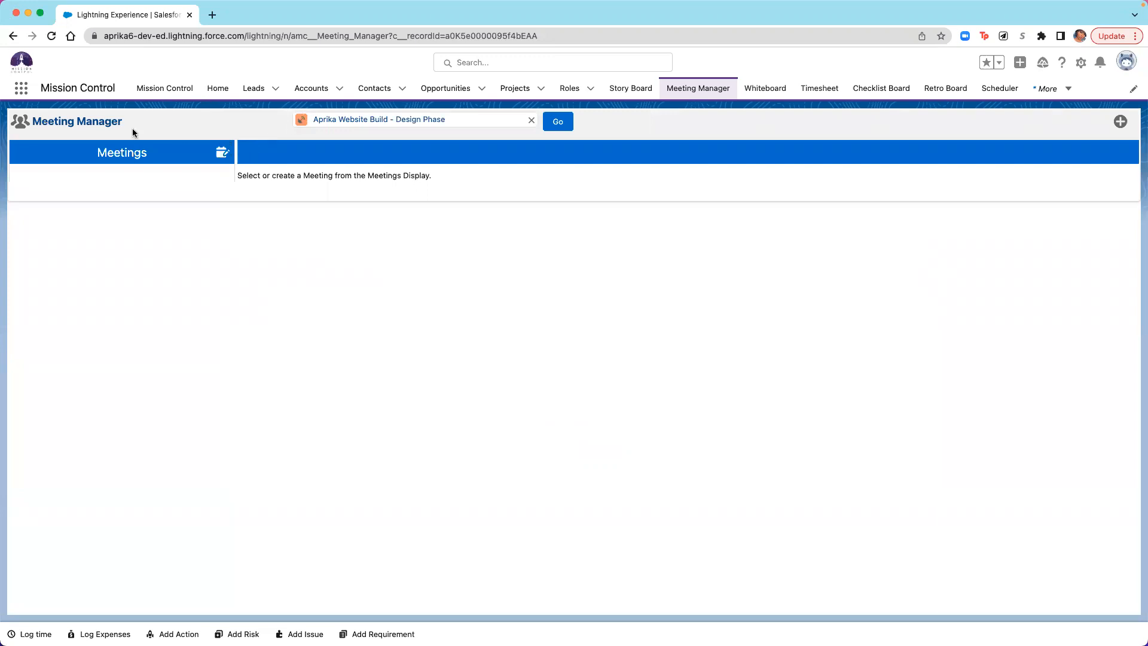
- Create a new meeting and load its details from the existing "Design Home Page" meeting
{"action": "left_click", "coordinate": [221, 153]}
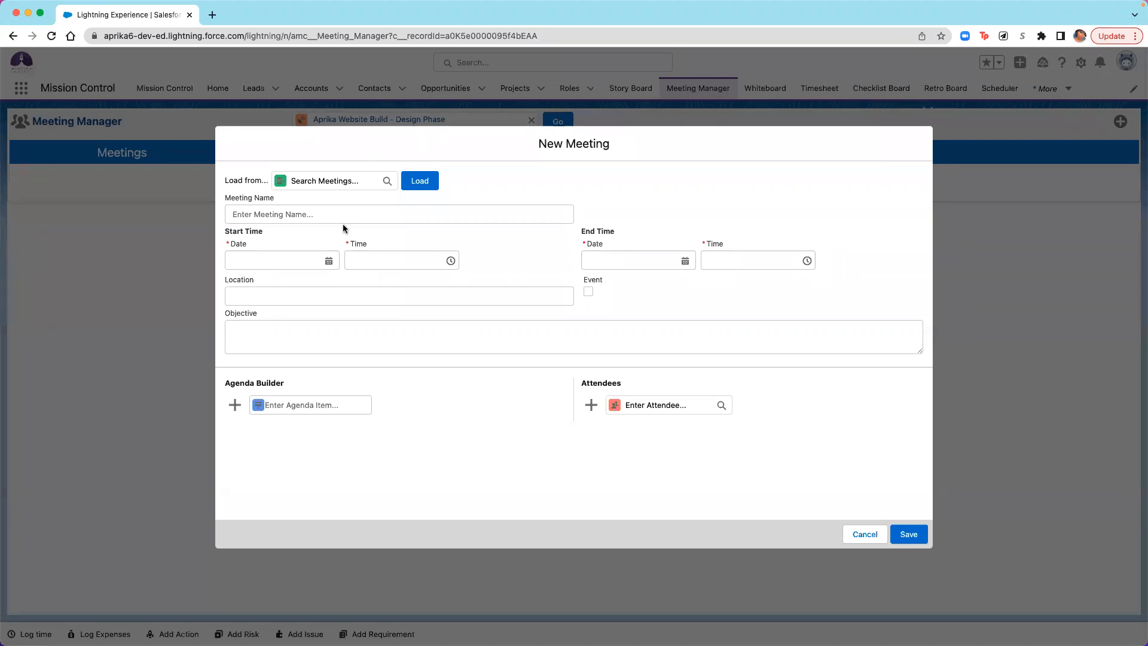
{"action": "left_click", "coordinate": [336, 175]}
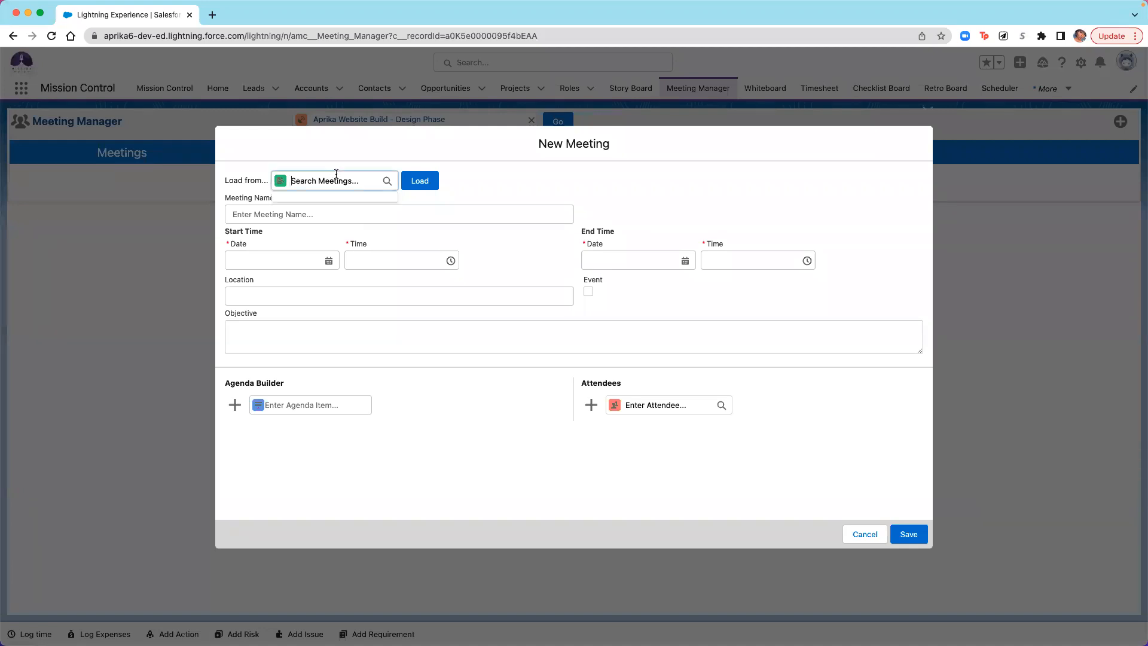
{"action": "left_click", "coordinate": [359, 227]}
{"action": "left_click", "coordinate": [398, 187]}
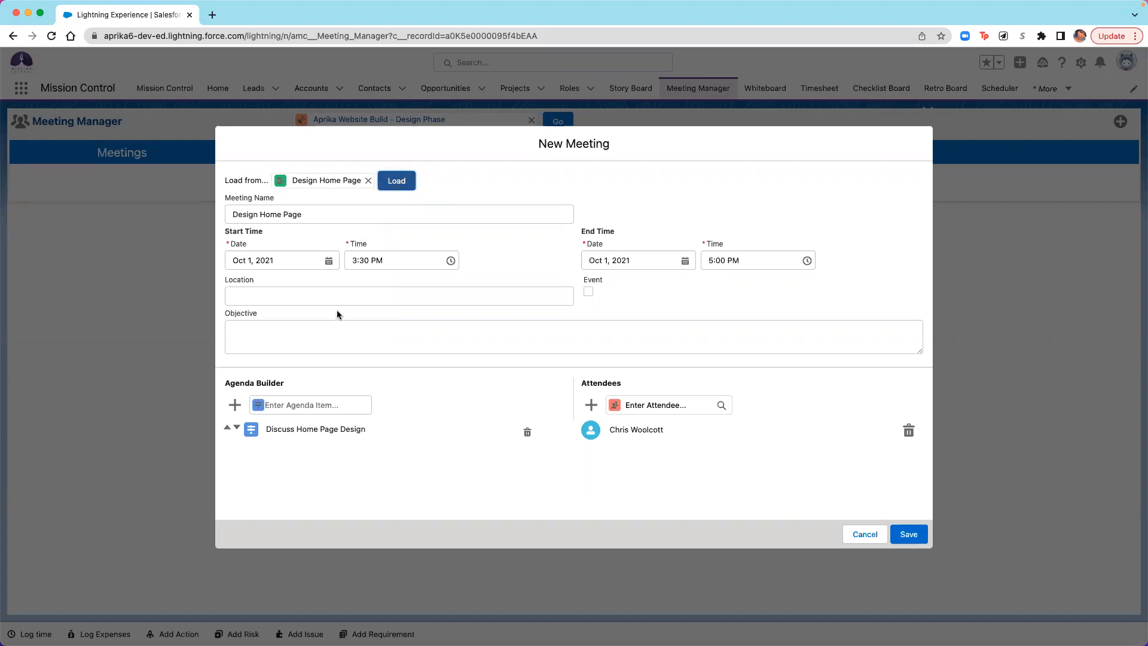
- Set the meeting's start and end dates to Aug 24, 2022 and its location to Zoom
{"action": "left_click", "coordinate": [328, 261]}
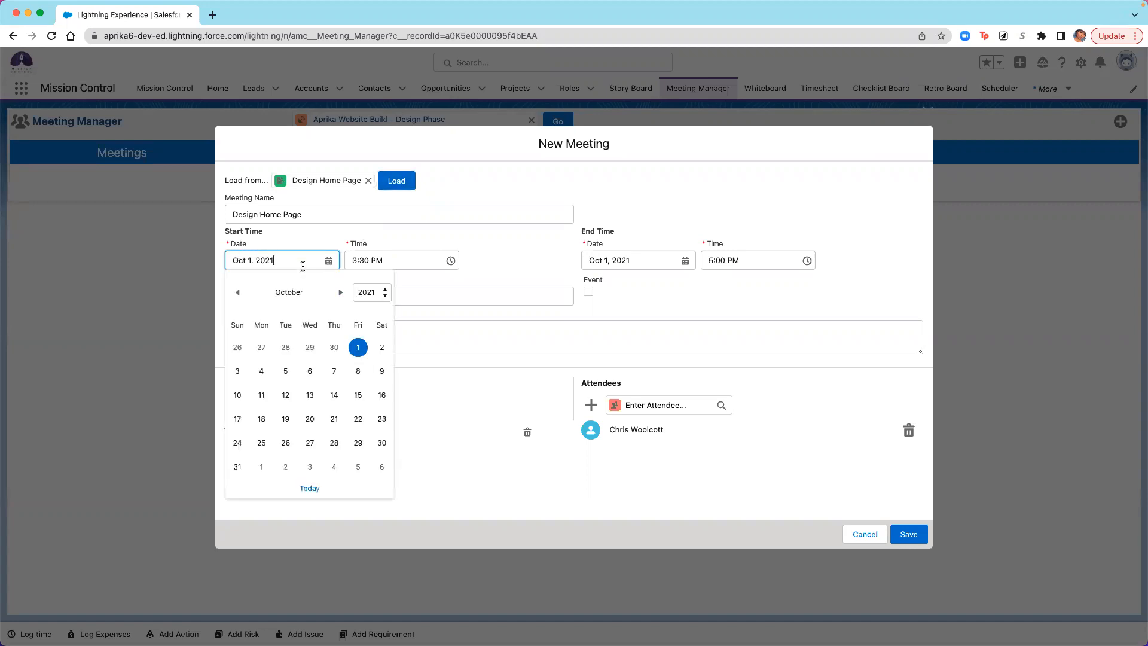
{"action": "left_click", "coordinate": [310, 488]}
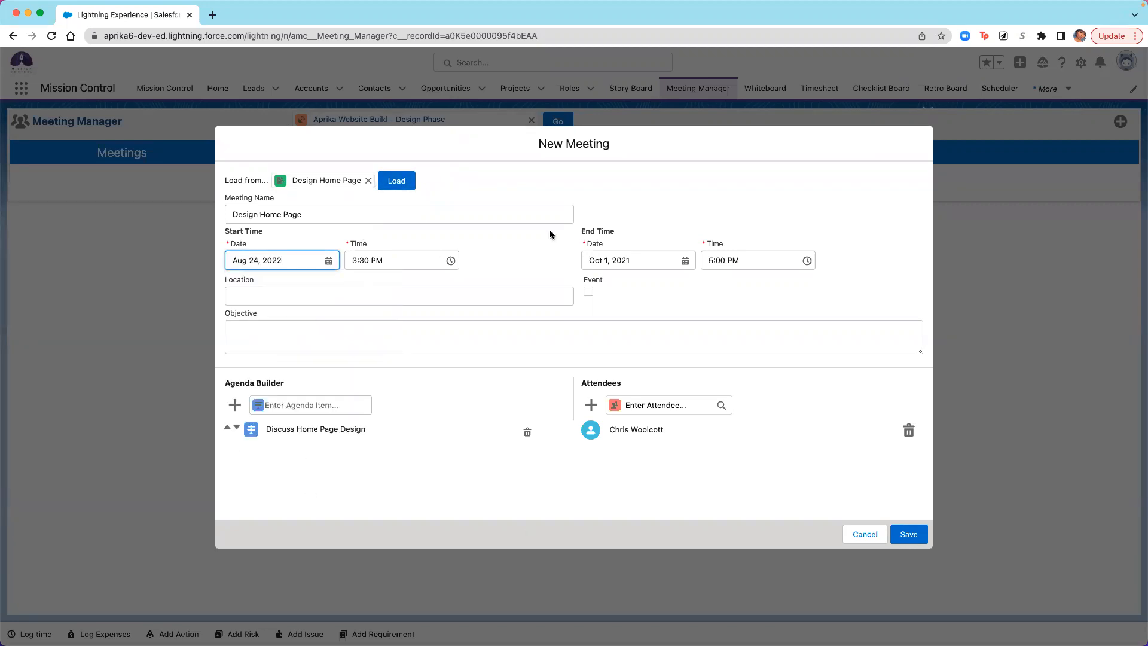
{"action": "left_click", "coordinate": [686, 261]}
{"action": "left_click", "coordinate": [609, 489]}
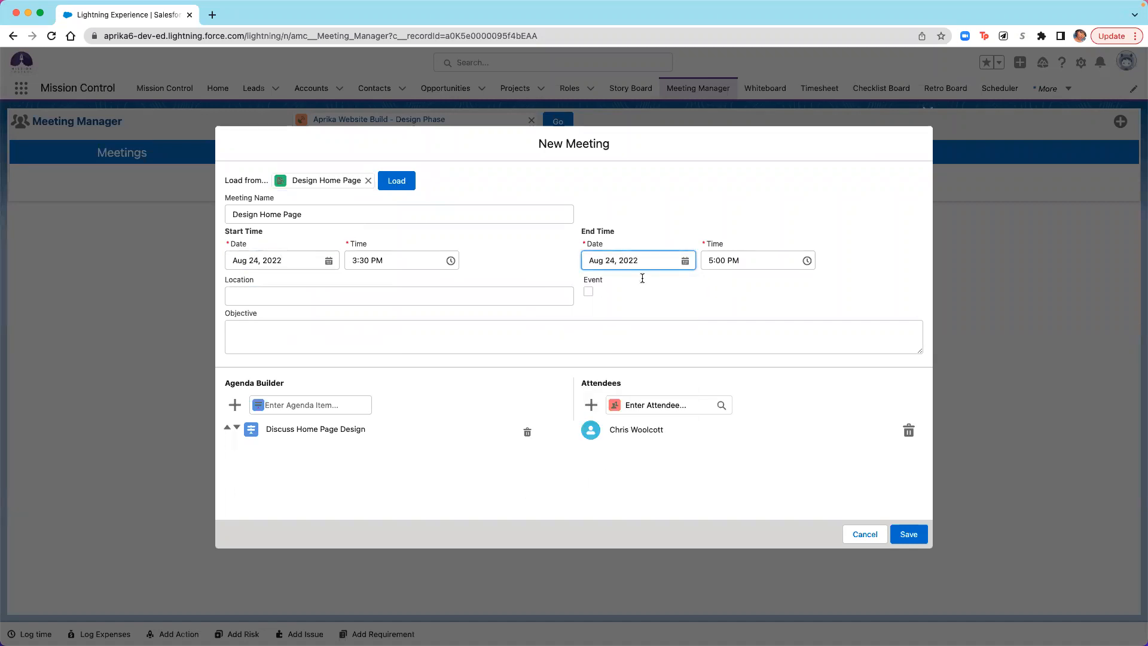
{"action": "left_click", "coordinate": [349, 298]}
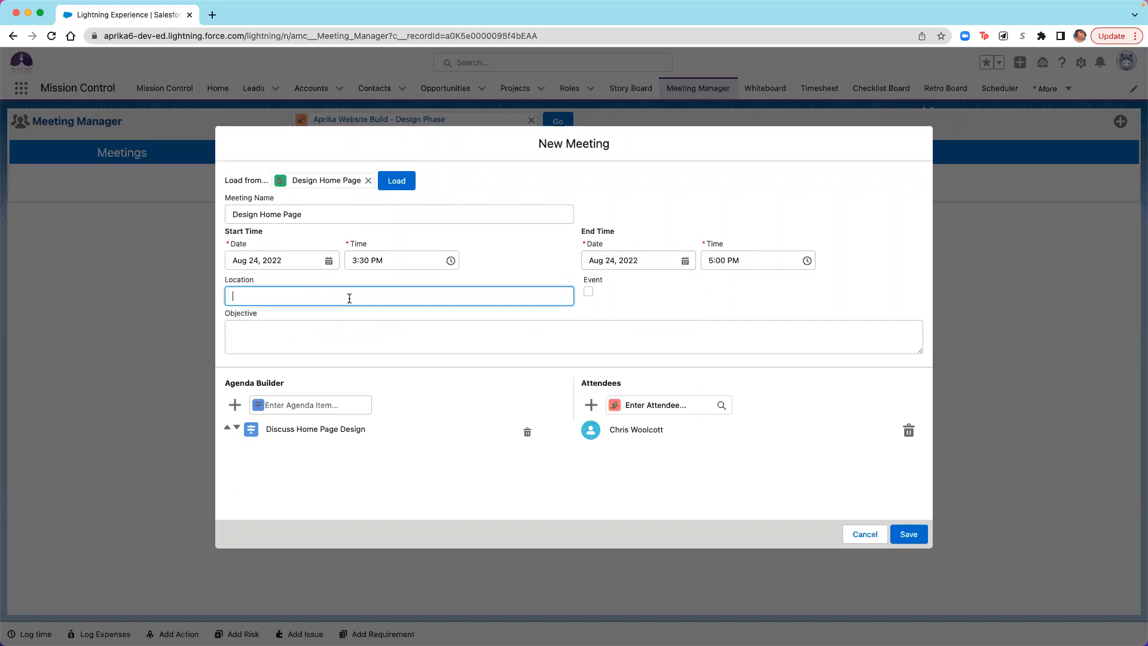
{"action": "type", "text": "Zoom"}
- Add the agenda items "Discuss Creating Domain" and "Discuss Navigation" to the meeting
{"action": "left_click", "coordinate": [308, 406]}
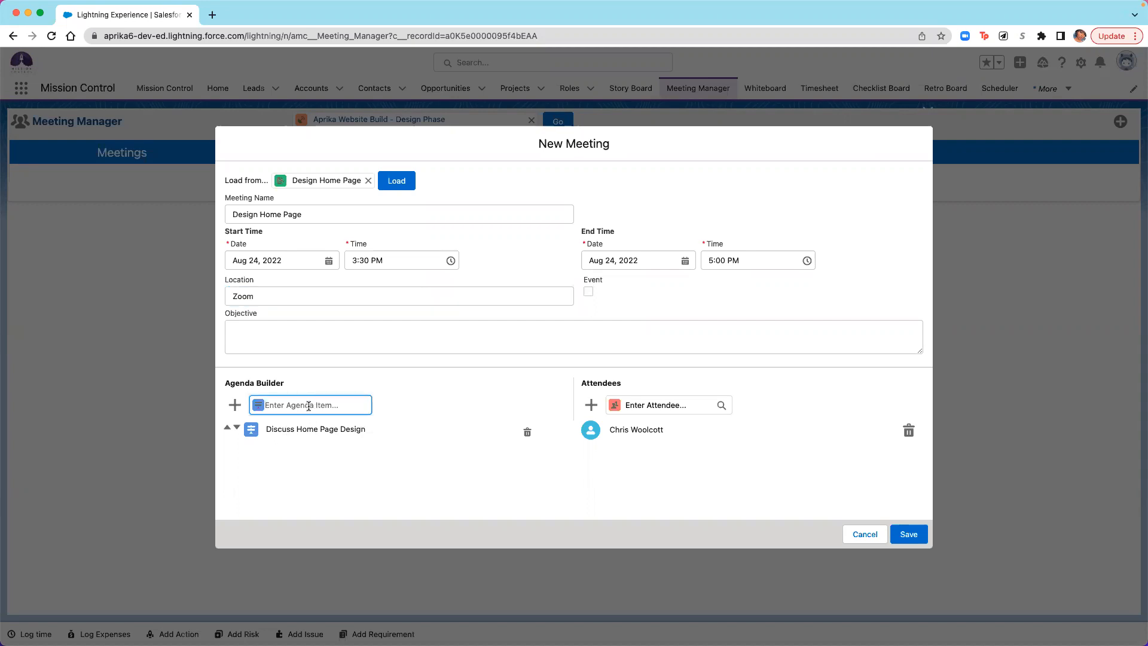
{"action": "type", "text": "Discuss Creating Domain"}
{"action": "key", "text": "Return"}
{"action": "type", "text": "De"}
{"action": "type", "text": "scuss"}
{"action": "type", "text": " Navi"}
{"action": "type", "text": "gation"}
{"action": "key", "text": "Return"}
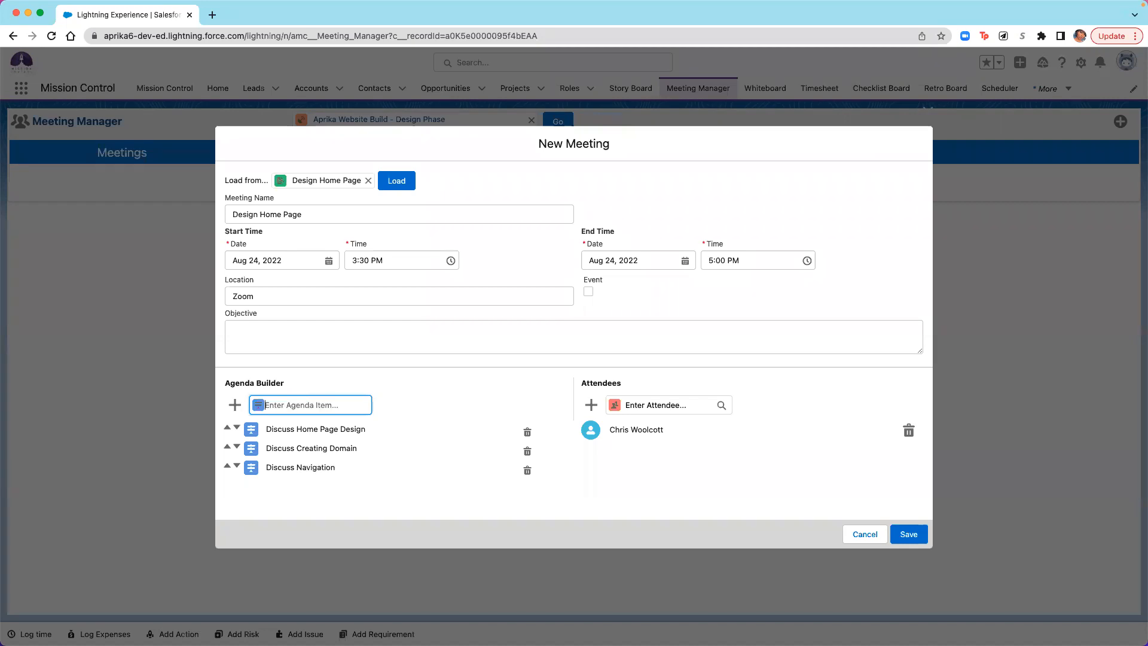
- Add the agenda items "Discuss Color Scheme" and "Discuss Click Path" to the meeting
{"action": "type", "text": "Discuss Color Scheme"}
{"action": "key", "text": "Return"}
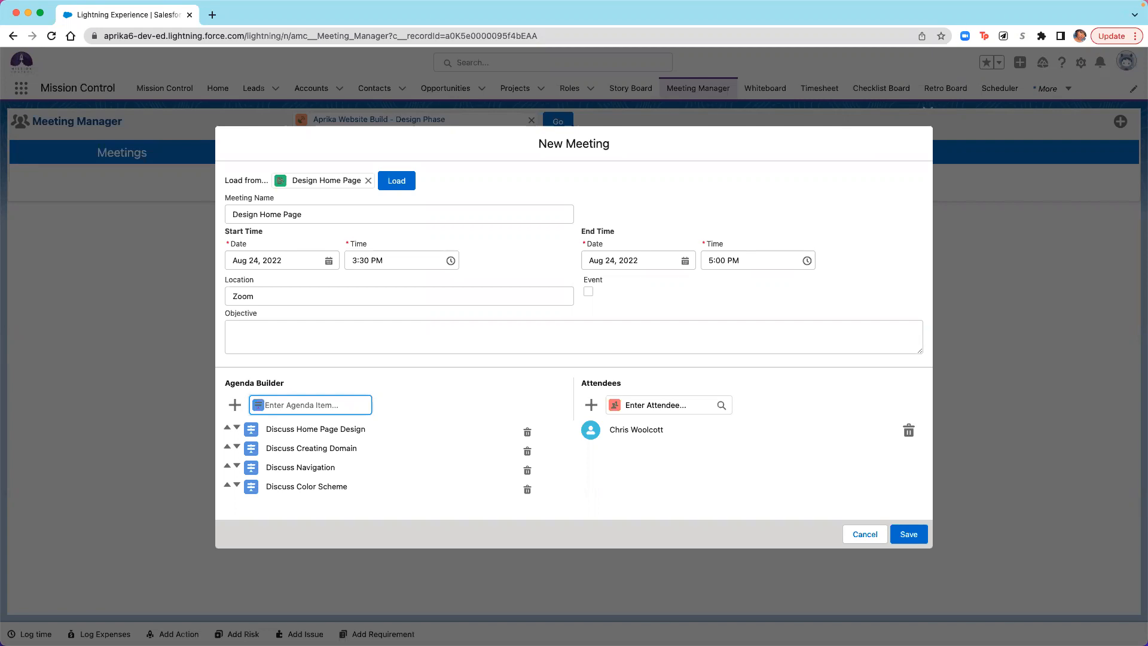
{"action": "type", "text": "Discuss Click Path"}
{"action": "left_click", "coordinate": [234, 405]}
- Add the meeting manager's owner and one more colleague to the meeting's attendees
{"action": "left_click", "coordinate": [646, 407]}
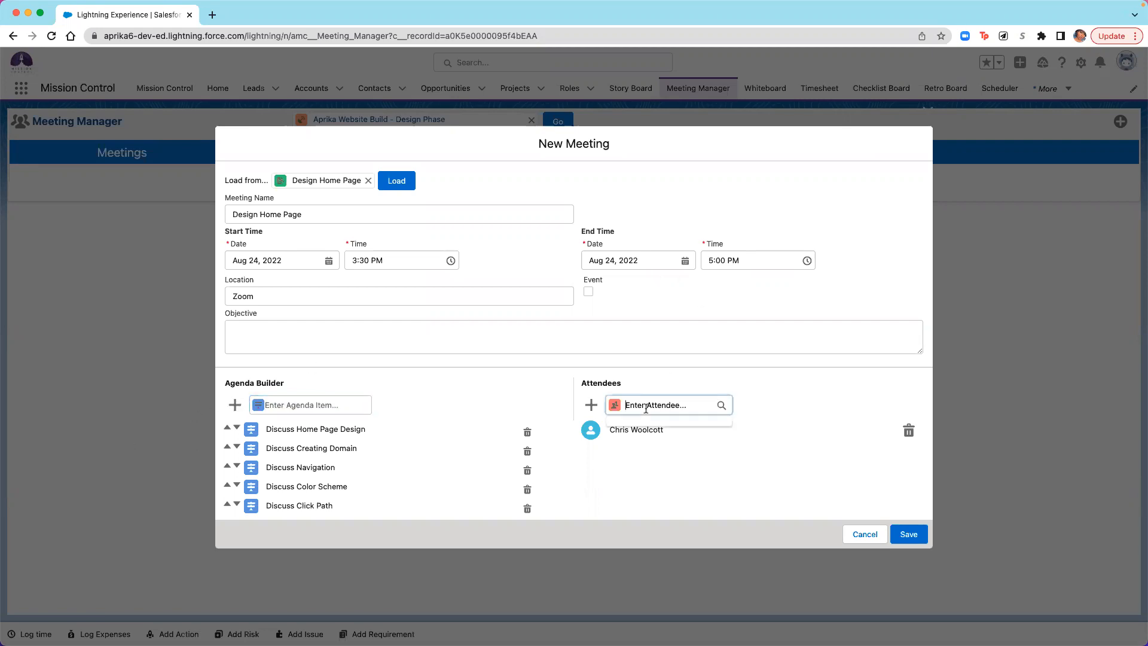
{"action": "left_click", "coordinate": [647, 487]}
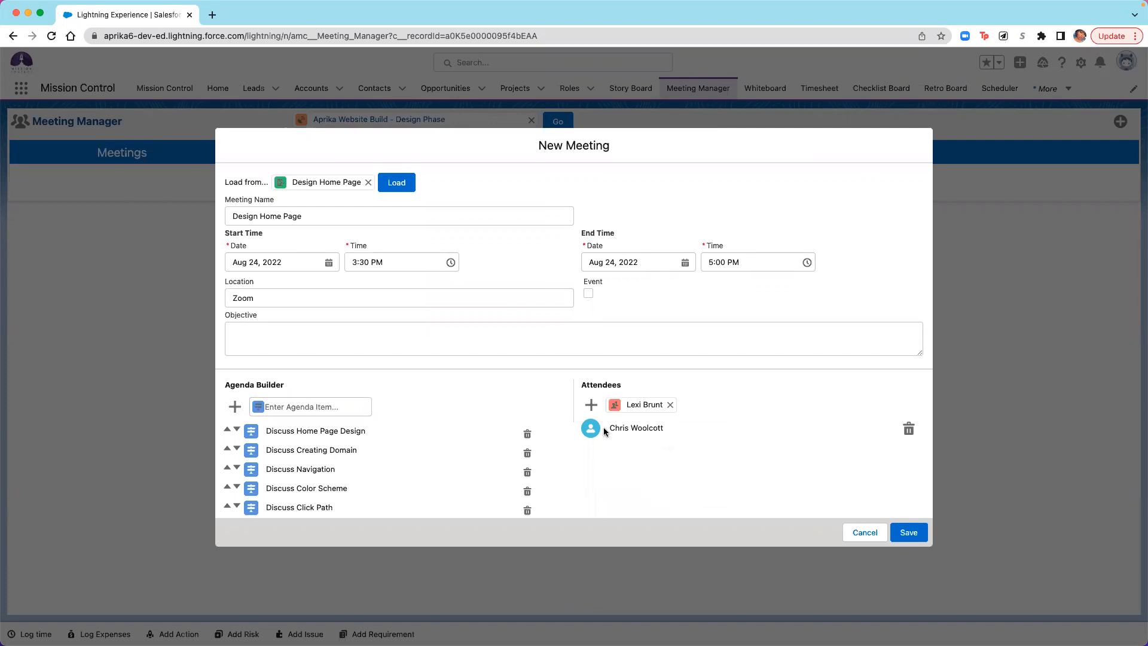
{"action": "left_click", "coordinate": [591, 406]}
{"action": "left_click", "coordinate": [675, 402]}
{"action": "type", "text": "coli"}
{"action": "left_click", "coordinate": [653, 431]}
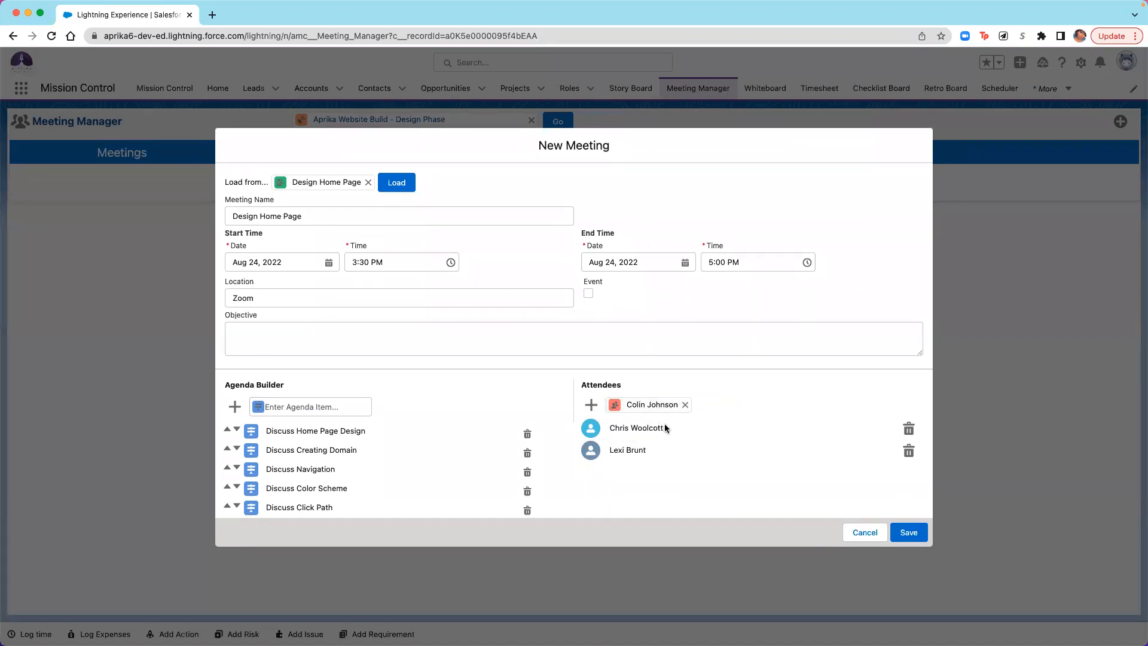
{"action": "left_click", "coordinate": [590, 405]}
- Search for a further colleague by first name, add them as an attendee, and save the new meeting
{"action": "left_click", "coordinate": [662, 405]}
{"action": "type", "text": "Brar"}
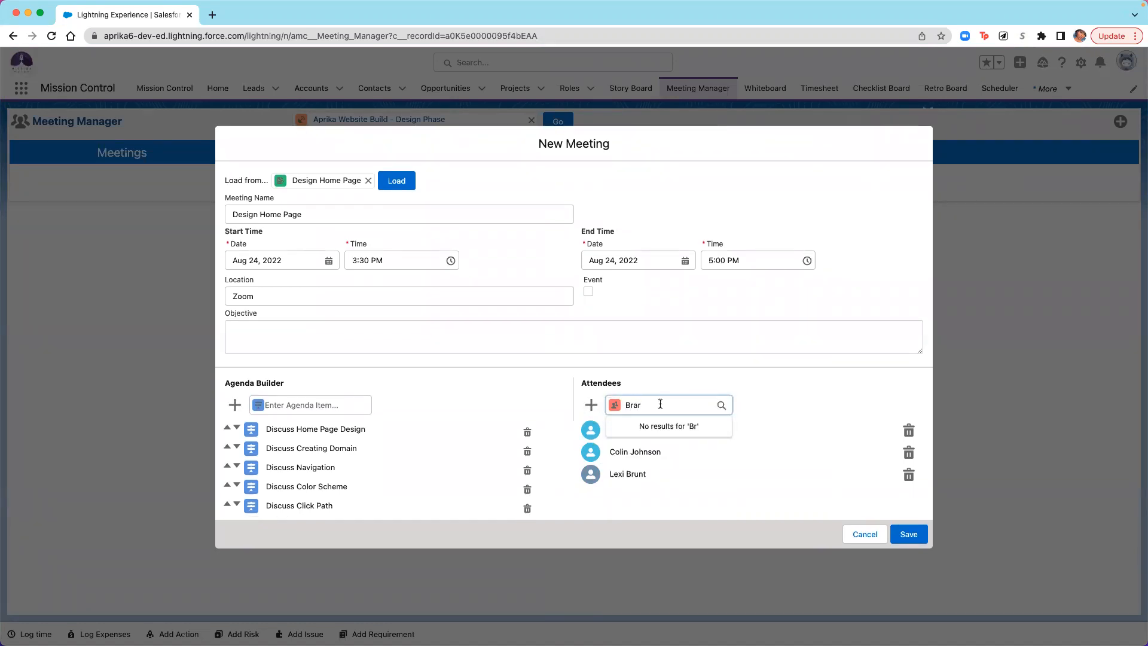
{"action": "key", "text": "BackSpace"}
{"action": "key", "text": "BackSpace"}
{"action": "type", "text": "ab"}
{"action": "left_click", "coordinate": [679, 435]}
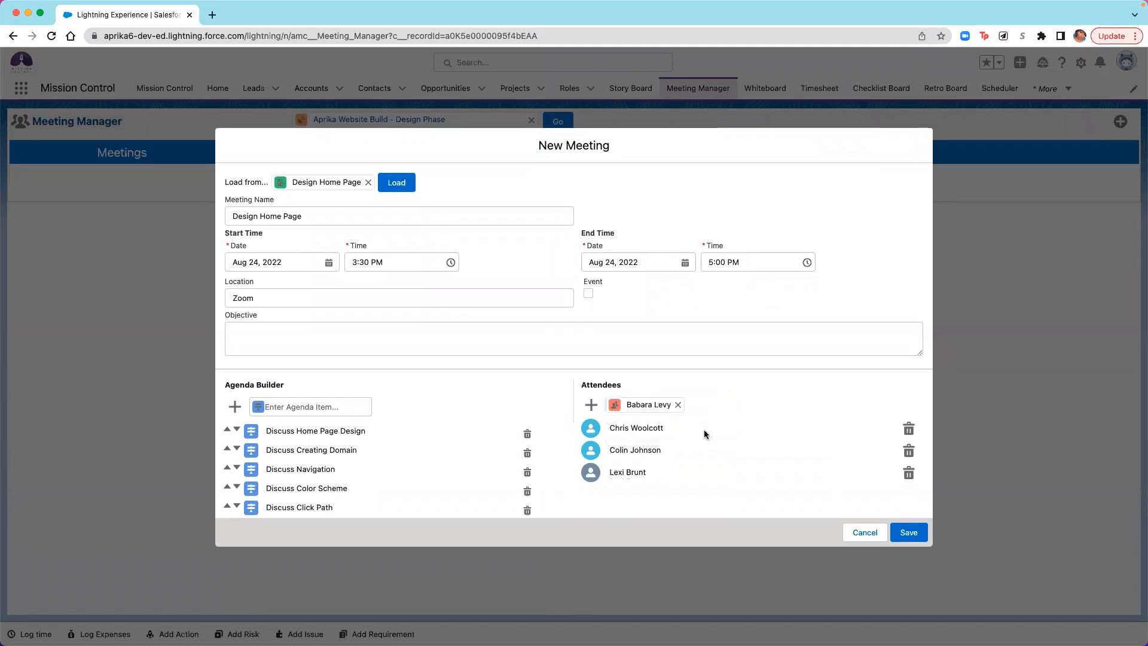
{"action": "left_click", "coordinate": [598, 414]}
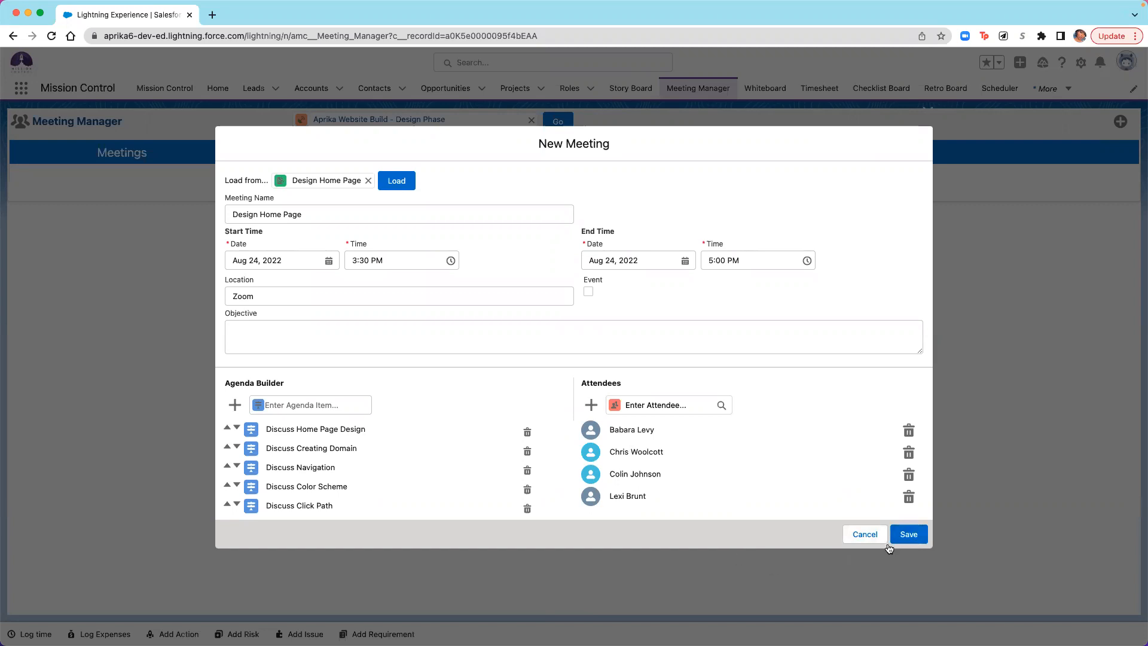
{"action": "left_click", "coordinate": [918, 536]}
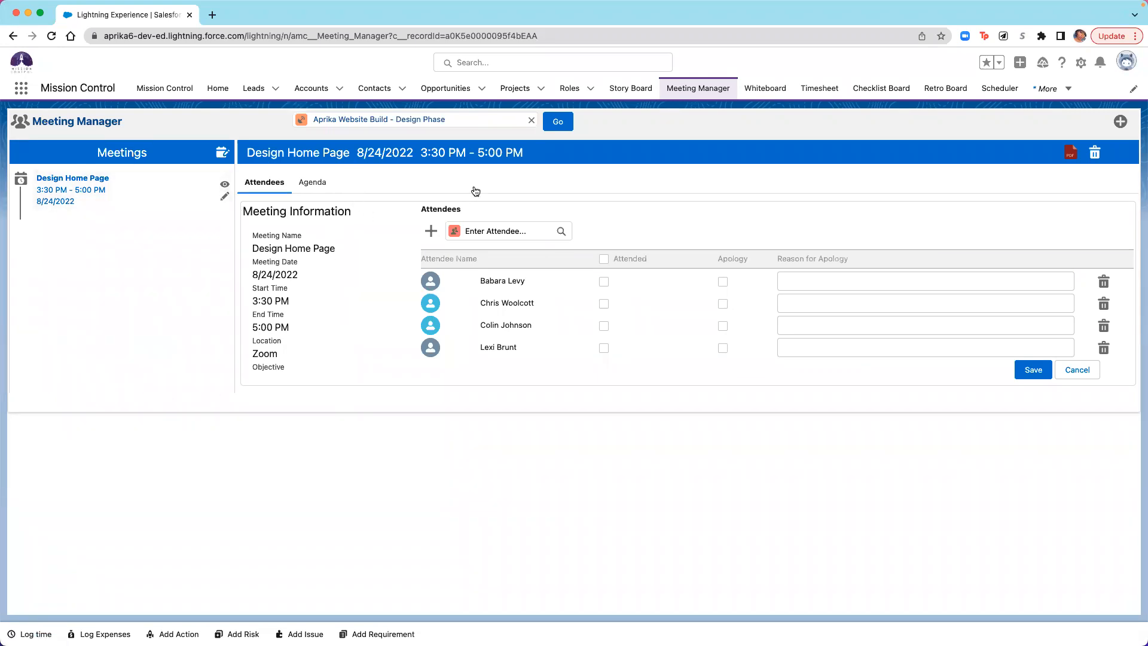
- Open the Design Home Page meeting and mark every attendee except the first one listed as attended
{"action": "left_click", "coordinate": [224, 184]}
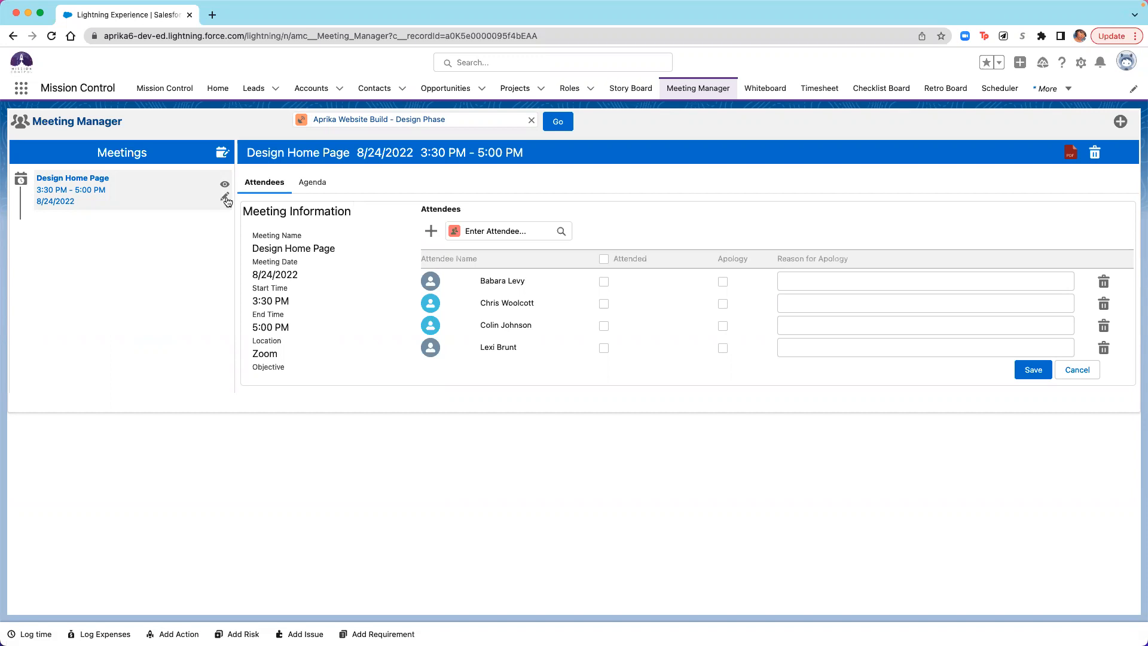
{"action": "left_click", "coordinate": [603, 304]}
{"action": "left_click", "coordinate": [604, 326]}
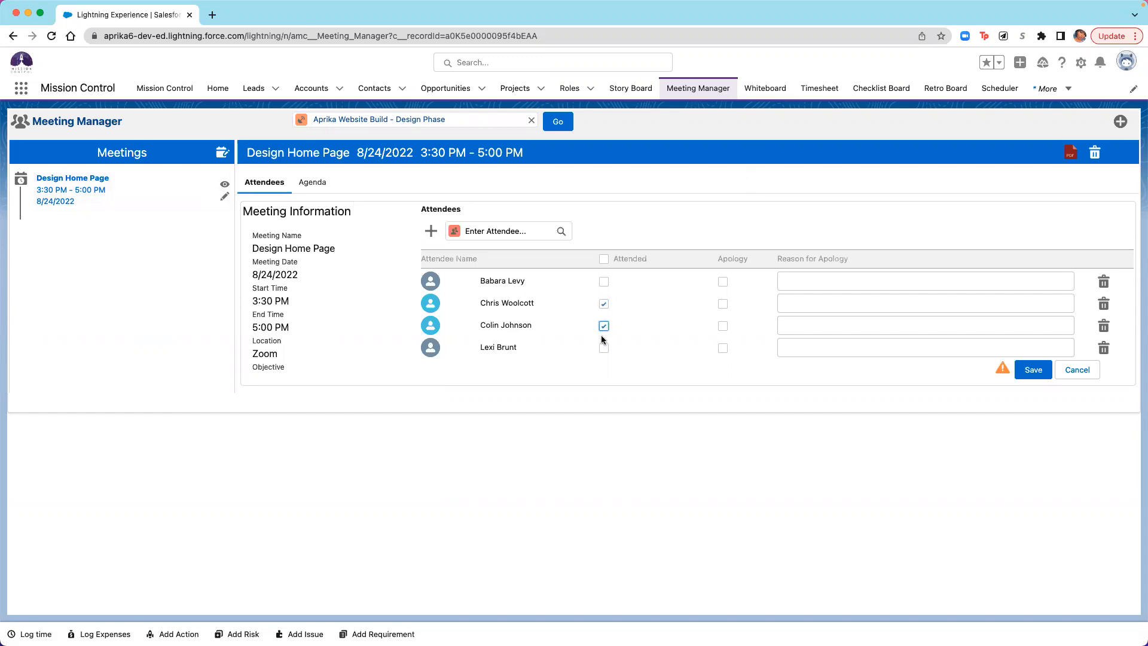
{"action": "left_click", "coordinate": [604, 348]}
- Record an apology for the first listed attendee with the reason "Client Appointment"
{"action": "left_click", "coordinate": [723, 282]}
{"action": "left_click", "coordinate": [809, 285]}
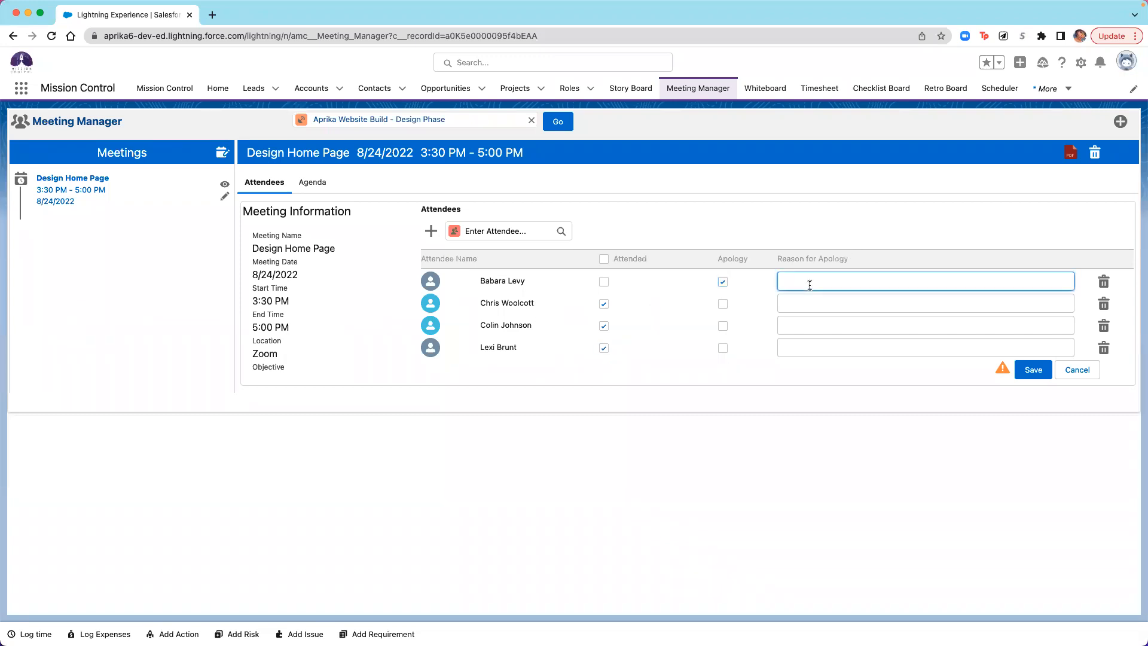
{"action": "type", "text": "Client"}
- Add the first suggested colleague as an extra attendee, mark them as attended, and save the attendance
{"action": "left_click", "coordinate": [530, 239]}
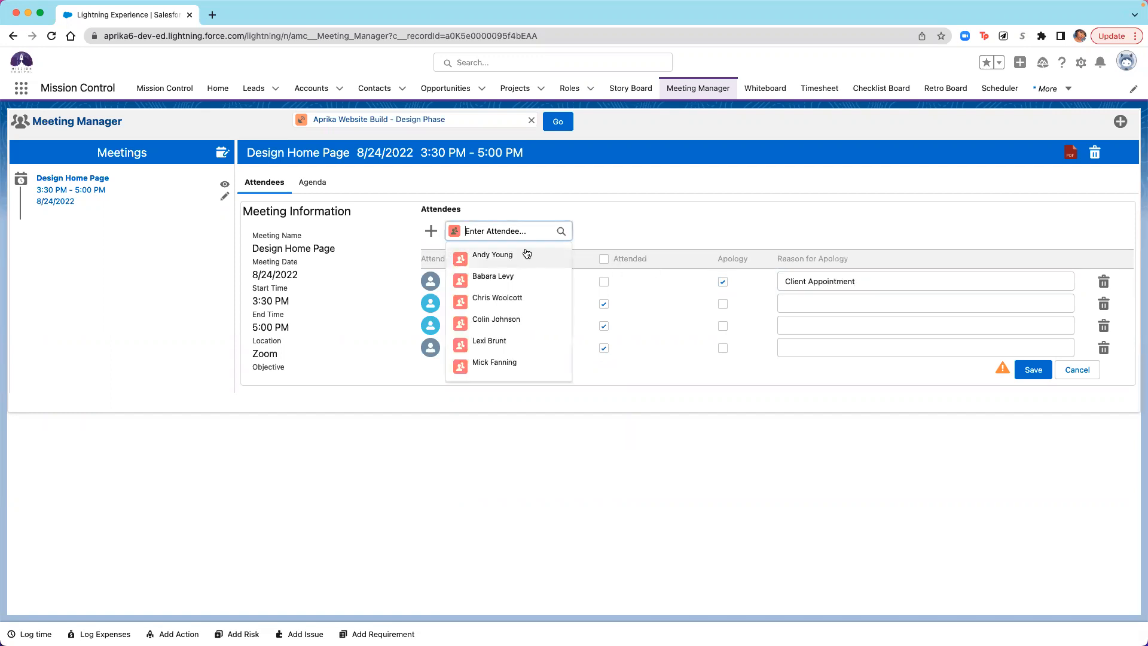
{"action": "left_click", "coordinate": [525, 254]}
{"action": "left_click", "coordinate": [428, 229]}
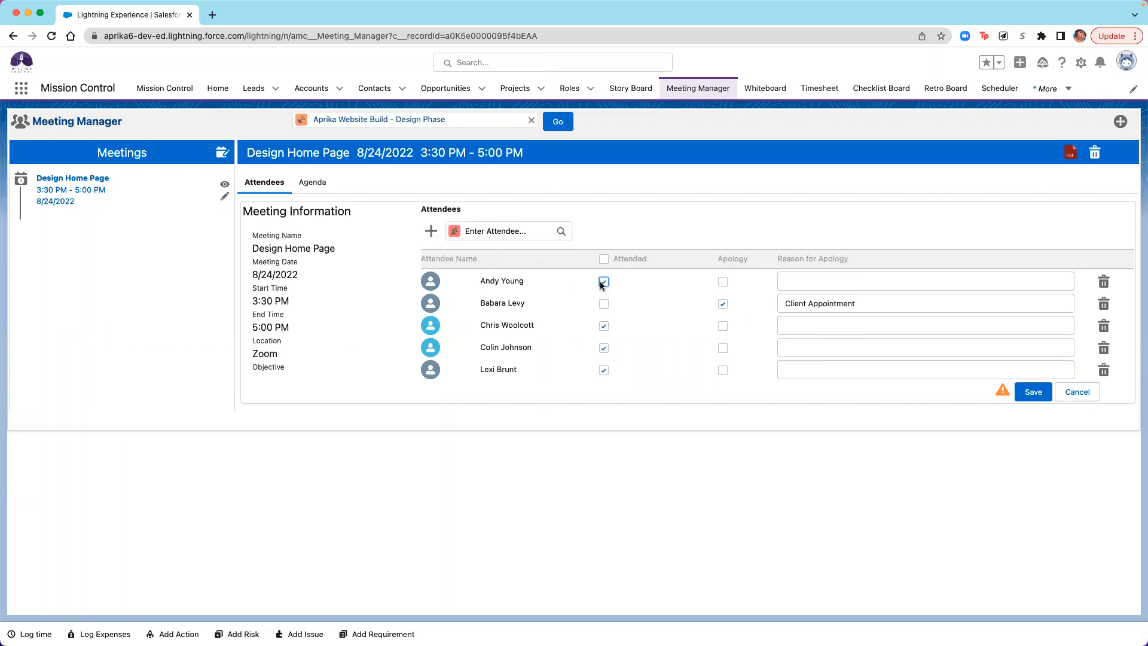
{"action": "left_click", "coordinate": [1035, 395]}
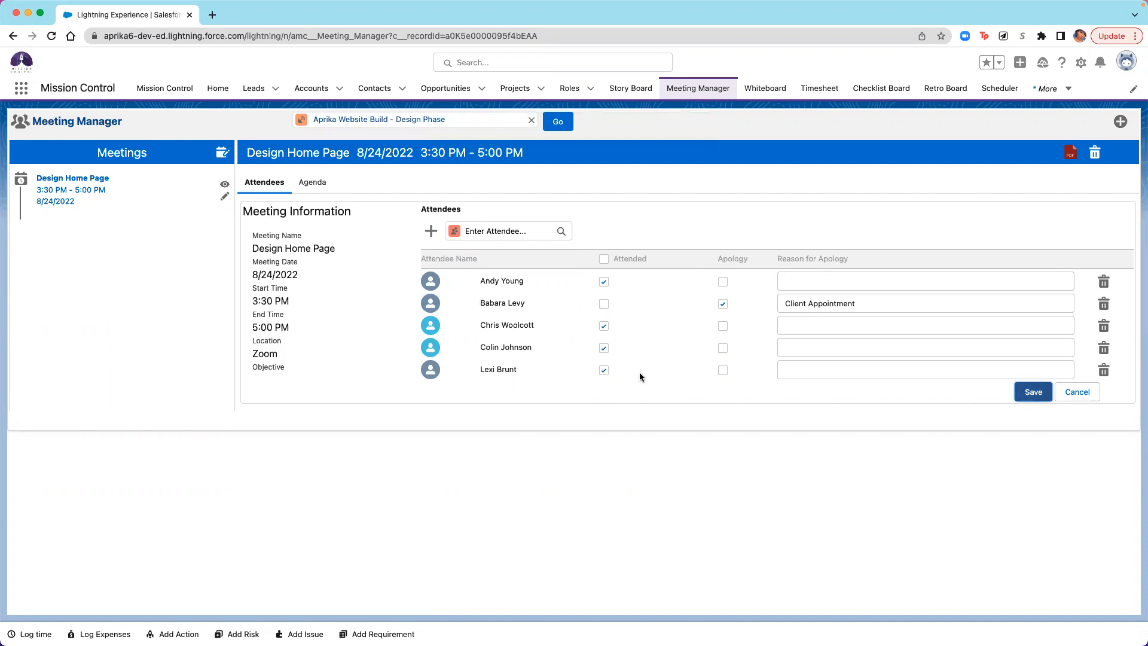
- Open the meeting's agenda and move "Discuss Creating Domain" above "Discuss Home Page Design"
{"action": "left_click", "coordinate": [324, 189]}
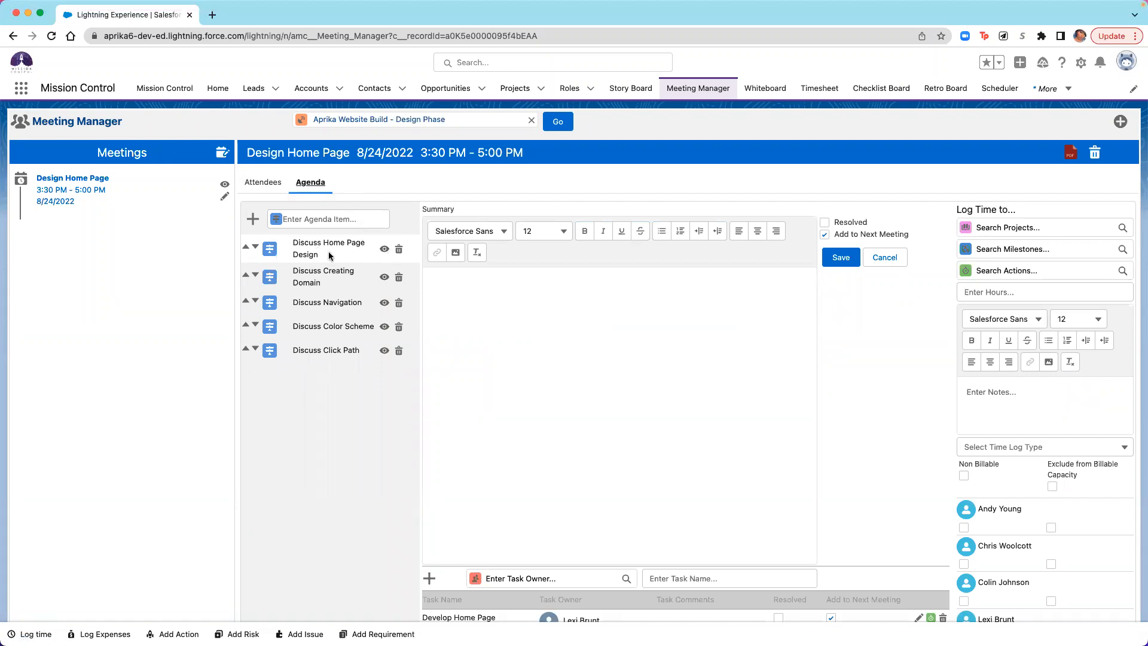
{"action": "left_click", "coordinate": [245, 276]}
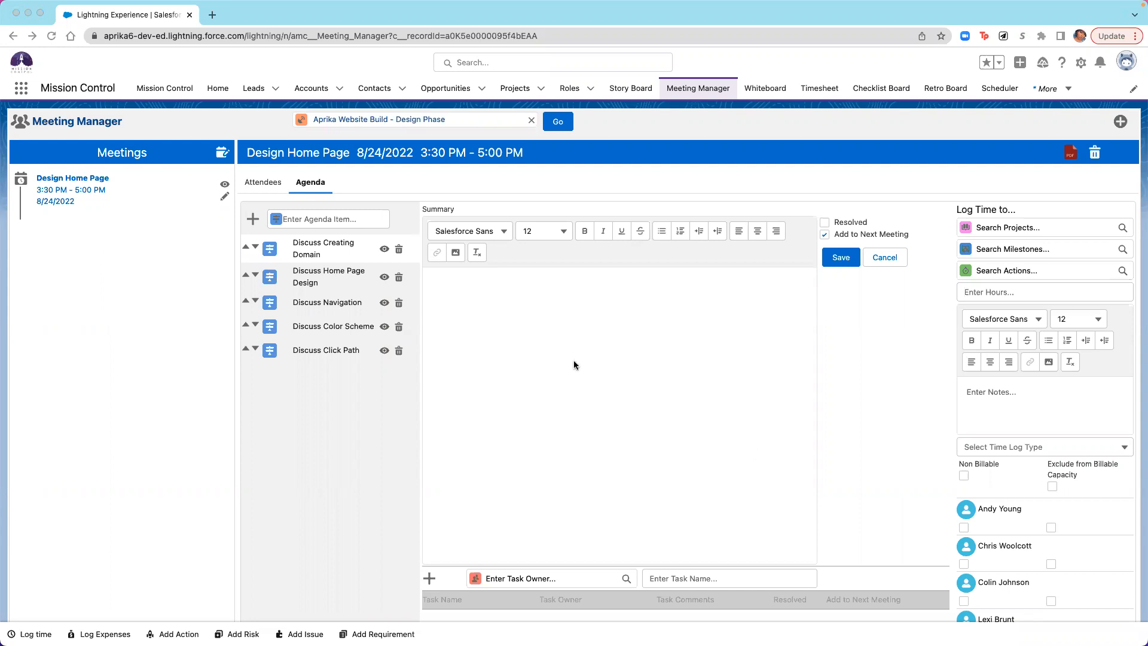
- Paste the domain setup and provider notes into the "Discuss Creating Domain" summary, keep it added to the next meeting, and save
{"action": "left_click", "coordinate": [560, 314]}
{"action": "type", "text": "Lexi to set up domain for the site once approval is provided from Chris. Free SSL Certificate Chris to review domain providers GoDaddy BlueHost Ionos"}
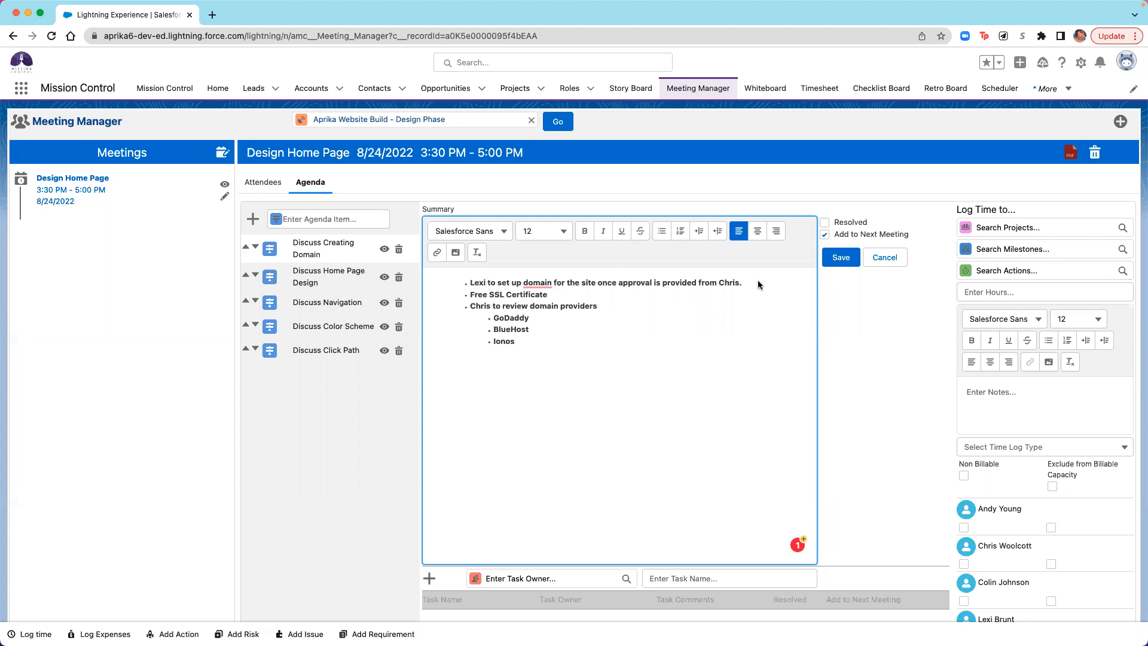
{"action": "left_click", "coordinate": [825, 235]}
{"action": "left_click", "coordinate": [840, 264]}
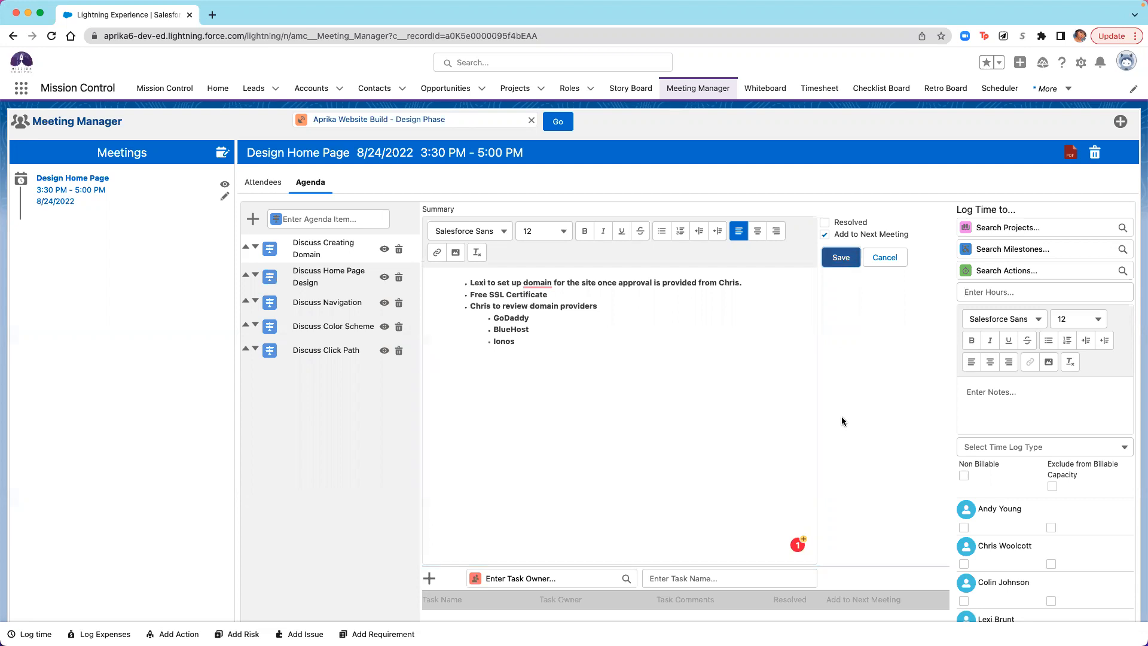
- Add the agenda task "Set up the Domain", owned by the colleague the summary assigns to the domain setup
{"action": "scroll", "coordinate": [841, 416], "scroll_direction": "down", "scroll_amount": 5}
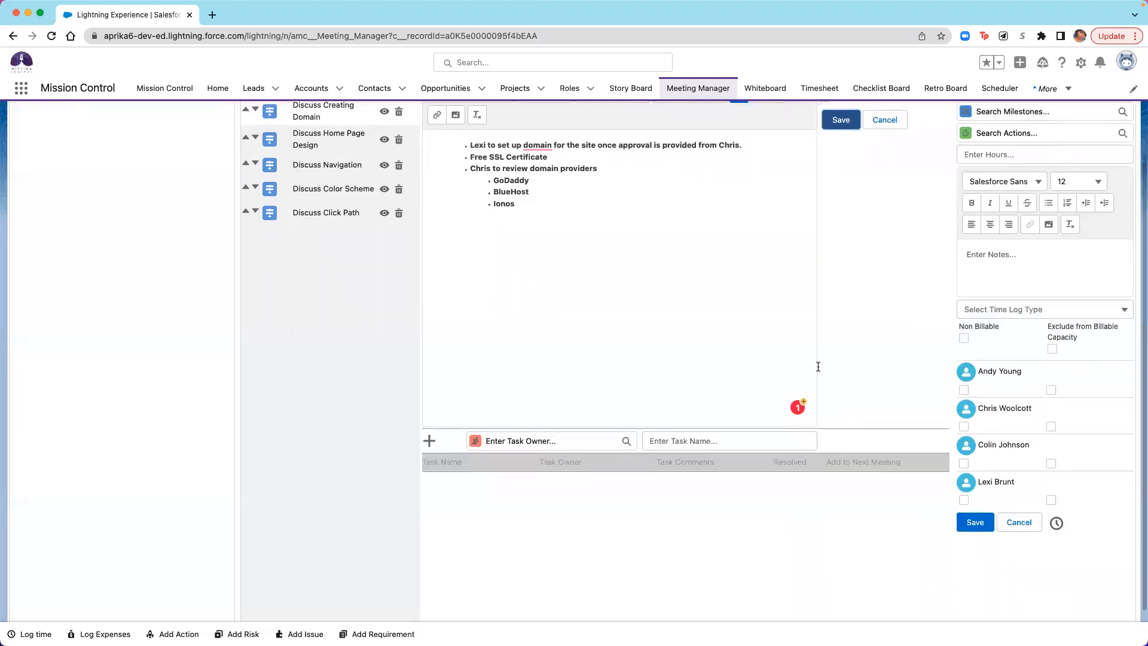
{"action": "scroll", "coordinate": [818, 366], "scroll_direction": "up", "scroll_amount": 2}
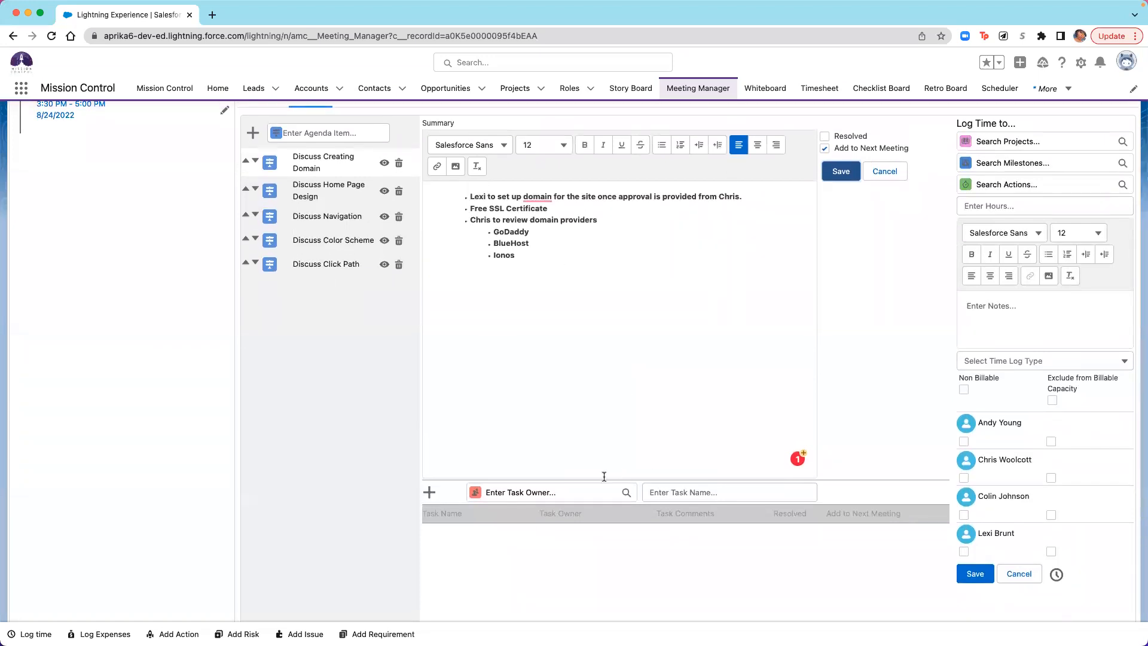
{"action": "left_click", "coordinate": [553, 492]}
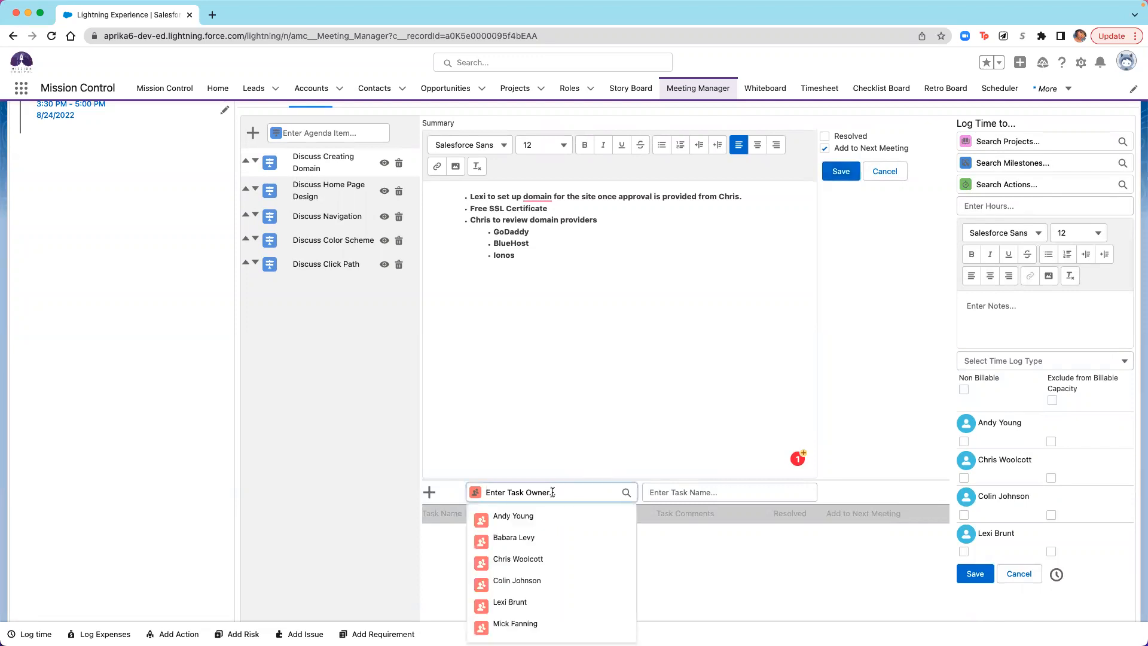
{"action": "left_click", "coordinate": [521, 603]}
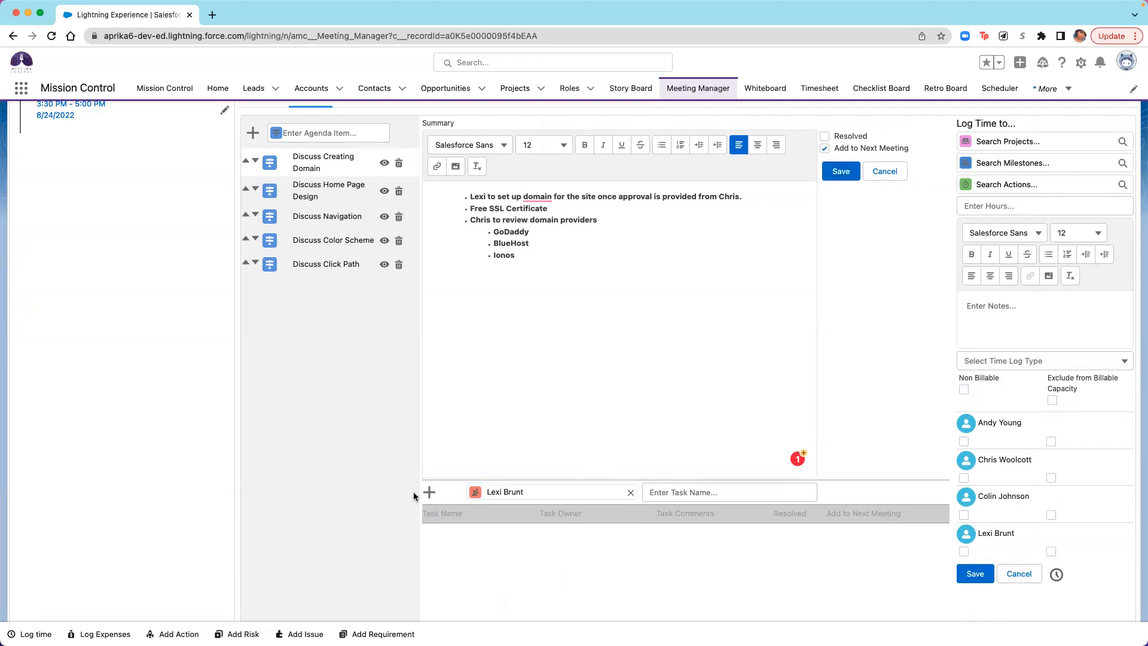
{"action": "left_click", "coordinate": [696, 493]}
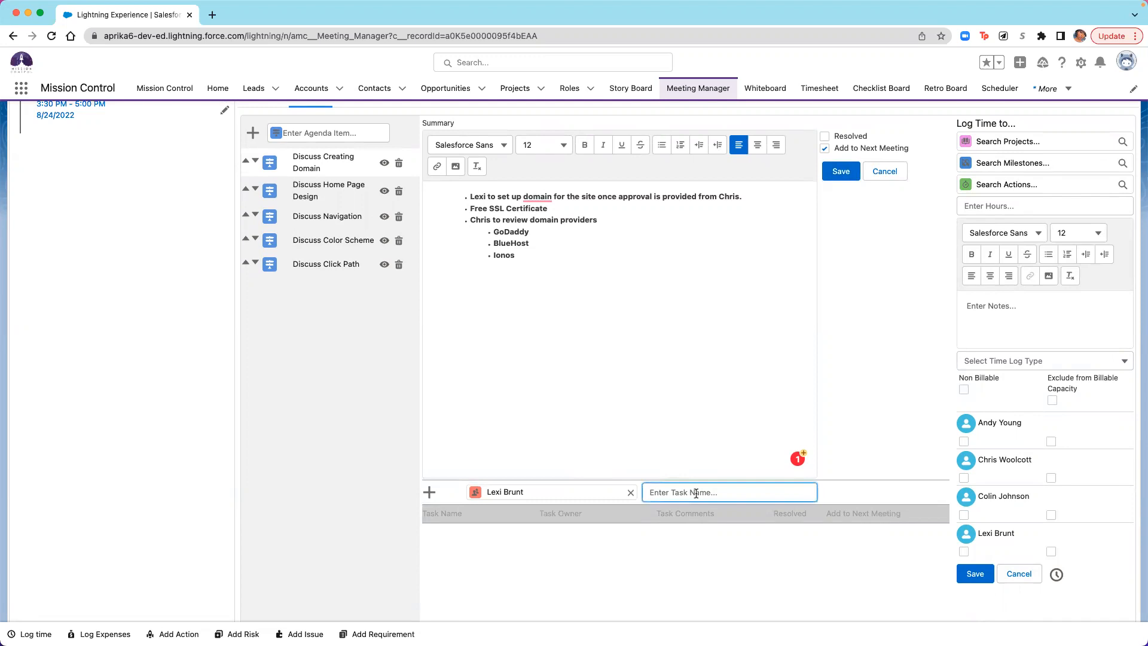
{"action": "type", "text": "Set up the Domain"}
{"action": "key", "text": "Return"}
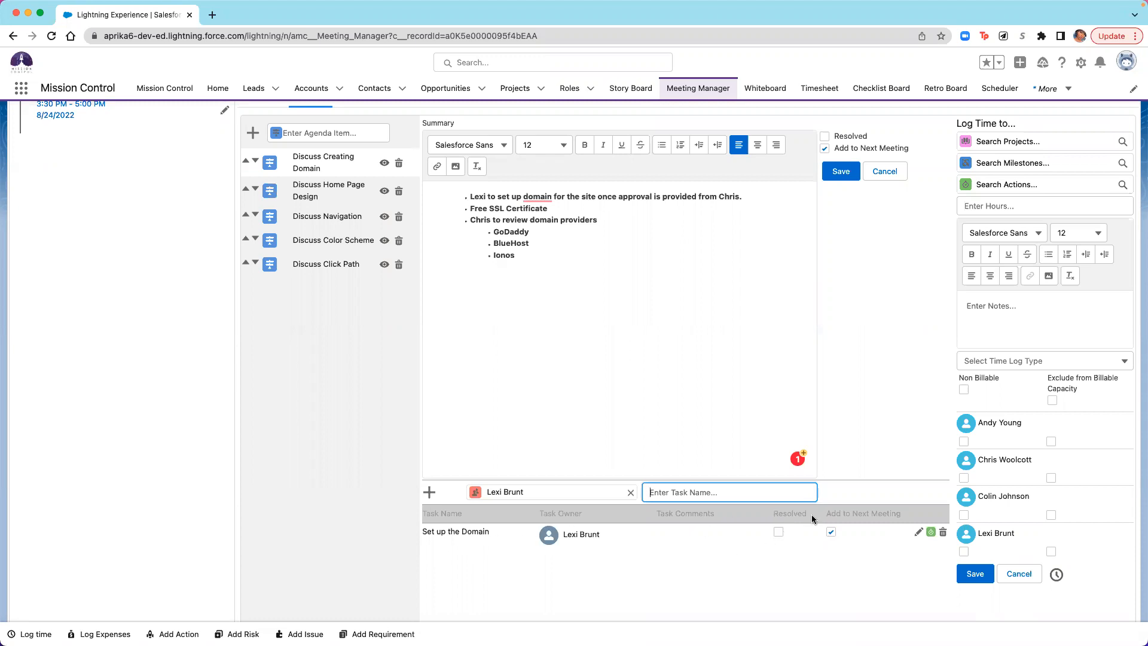
- Link the "Set up the Domain" task to the existing "Design Home Page" action and save the task
{"action": "left_click", "coordinate": [918, 533]}
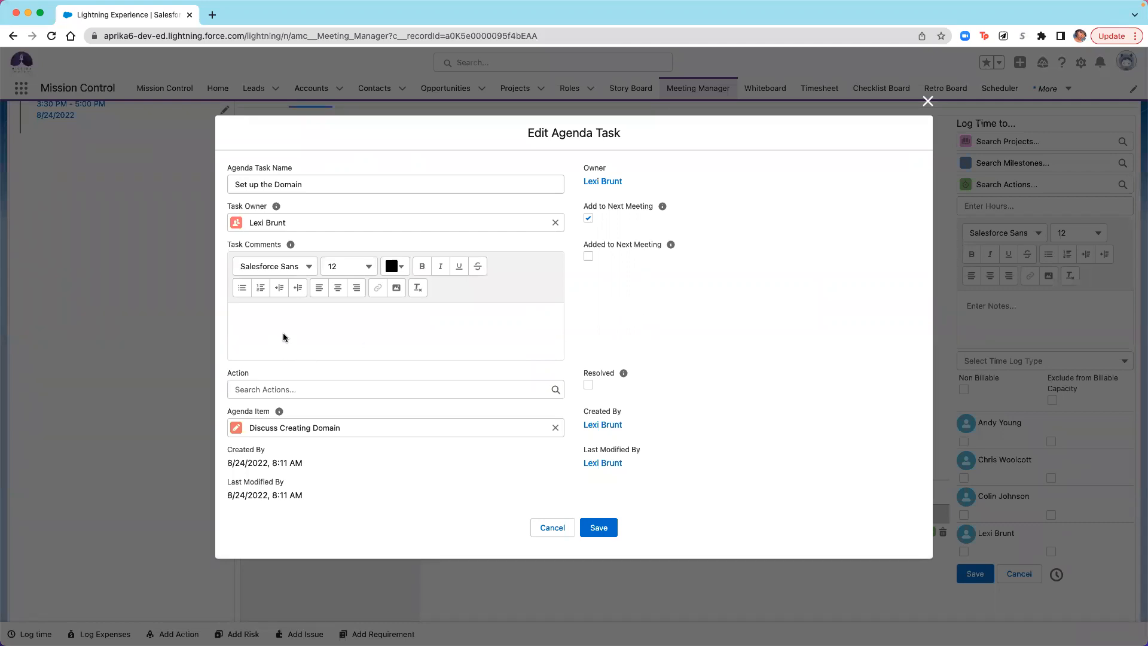
{"action": "left_click", "coordinate": [285, 393]}
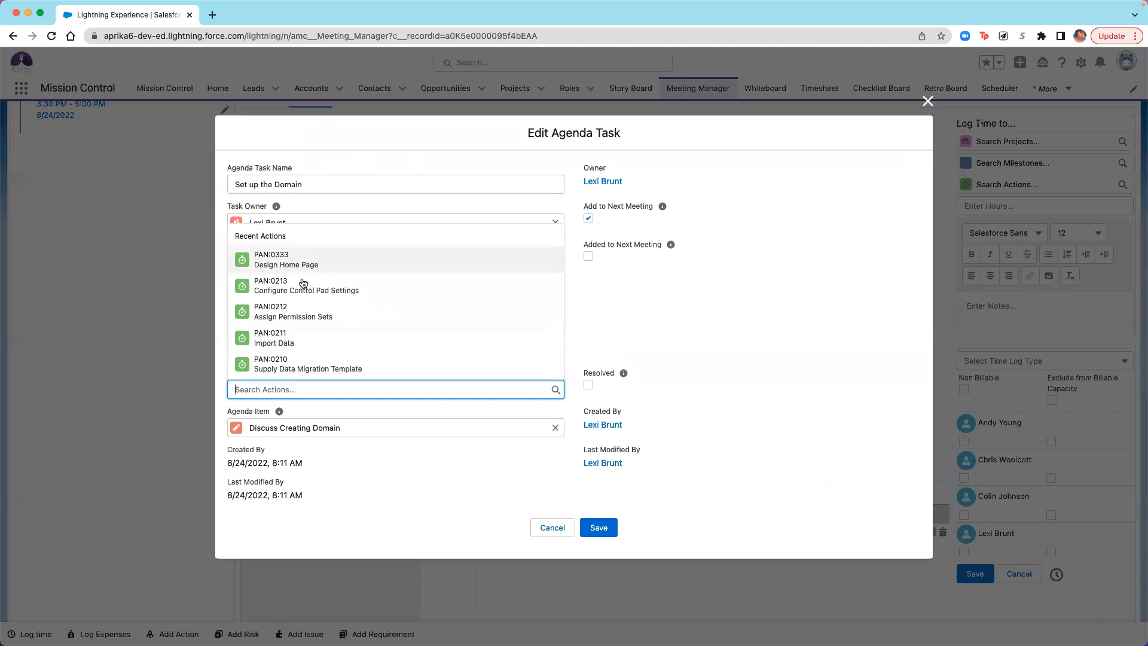
{"action": "left_click", "coordinate": [297, 271]}
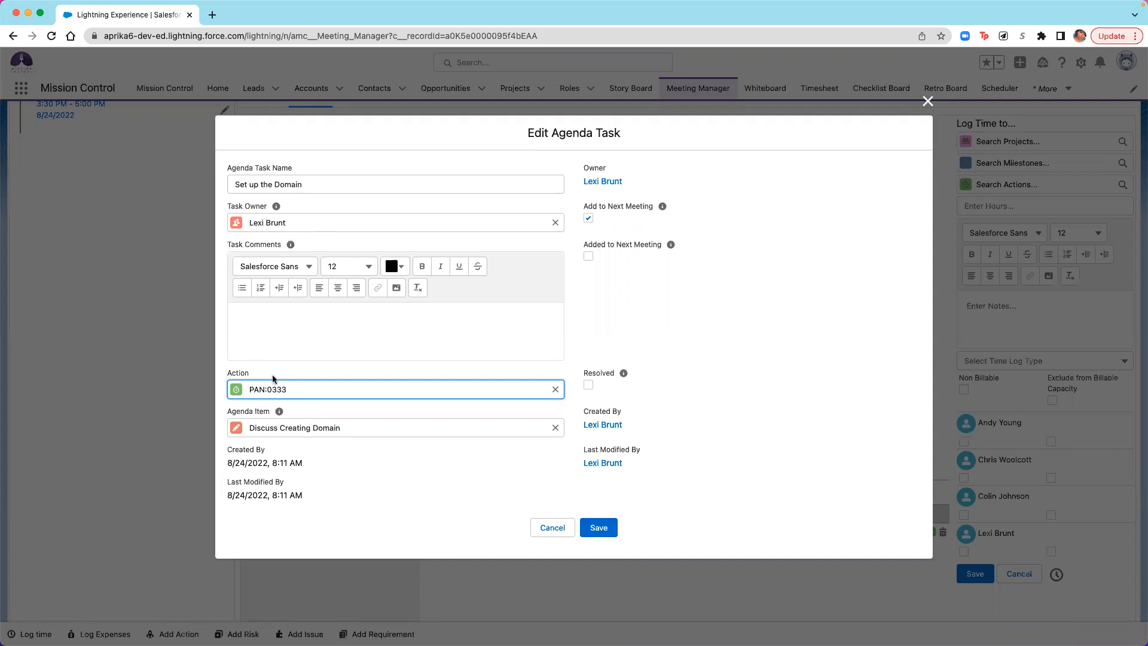
{"action": "left_click", "coordinate": [603, 528]}
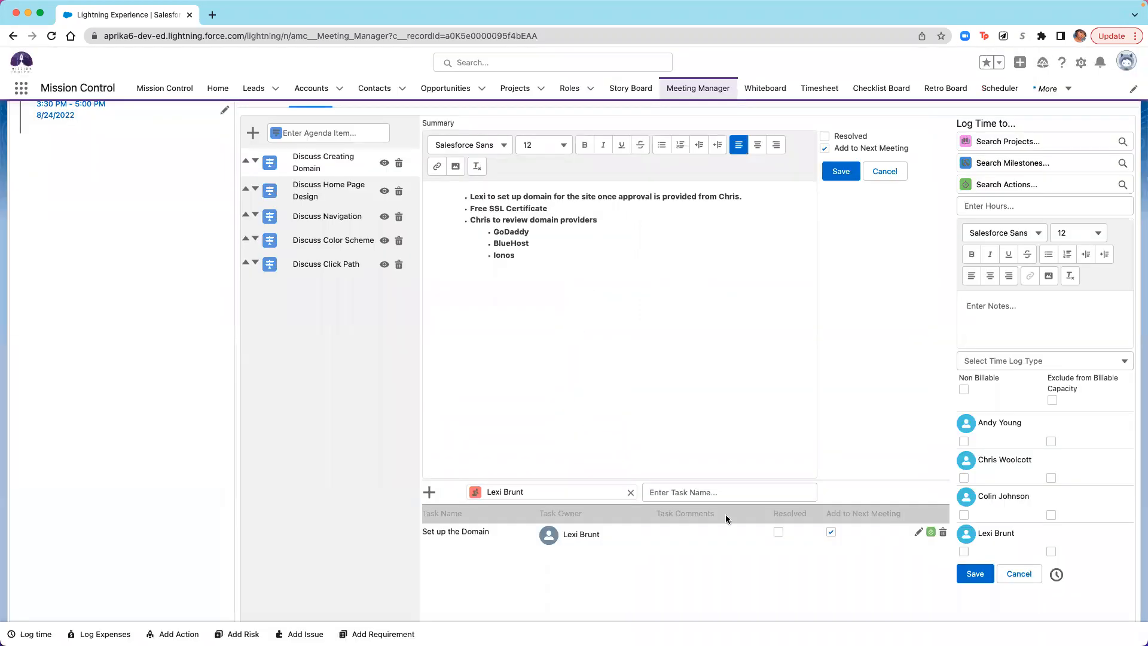
- Add the agenda task "Review Domain Providers", owned by the colleague the summary assigns to the provider review
{"action": "left_click", "coordinate": [630, 492]}
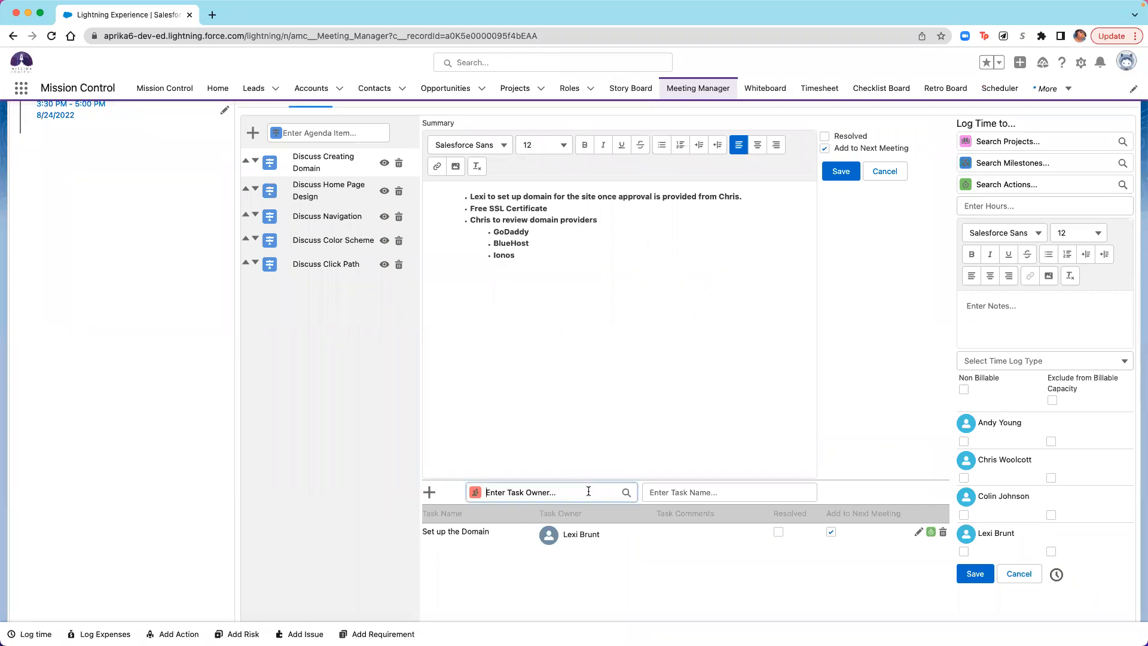
{"action": "type", "text": "chrs"}
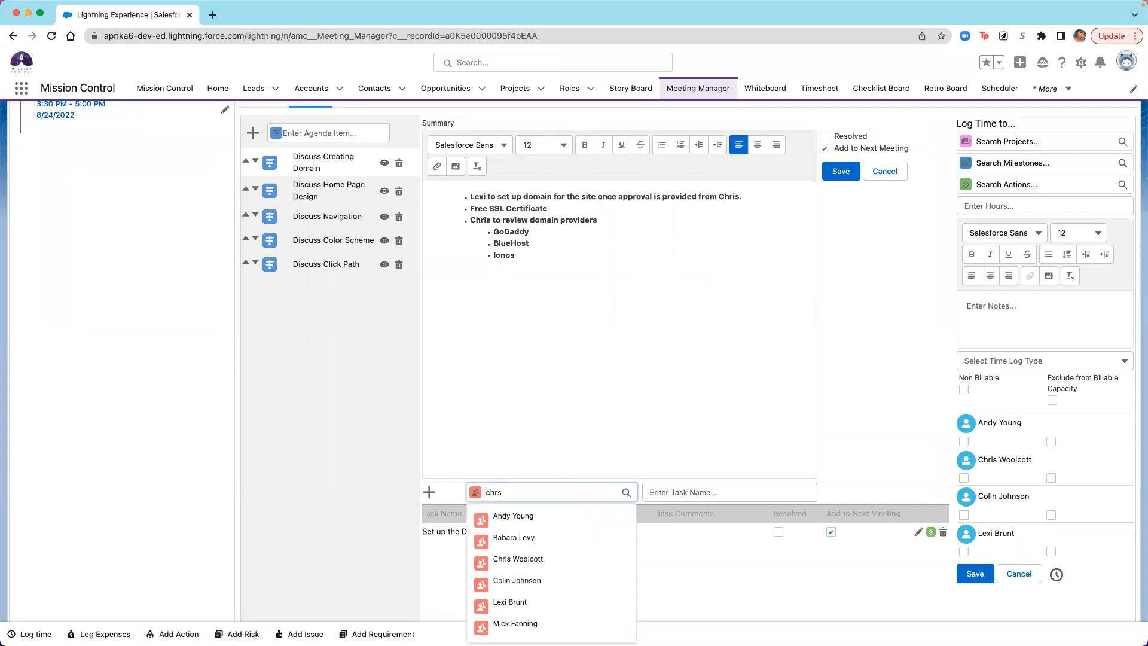
{"action": "key", "text": "BackSpace"}
{"action": "key", "text": "BackSpace"}
{"action": "key", "text": "BackSpace"}
{"action": "type", "text": "s"}
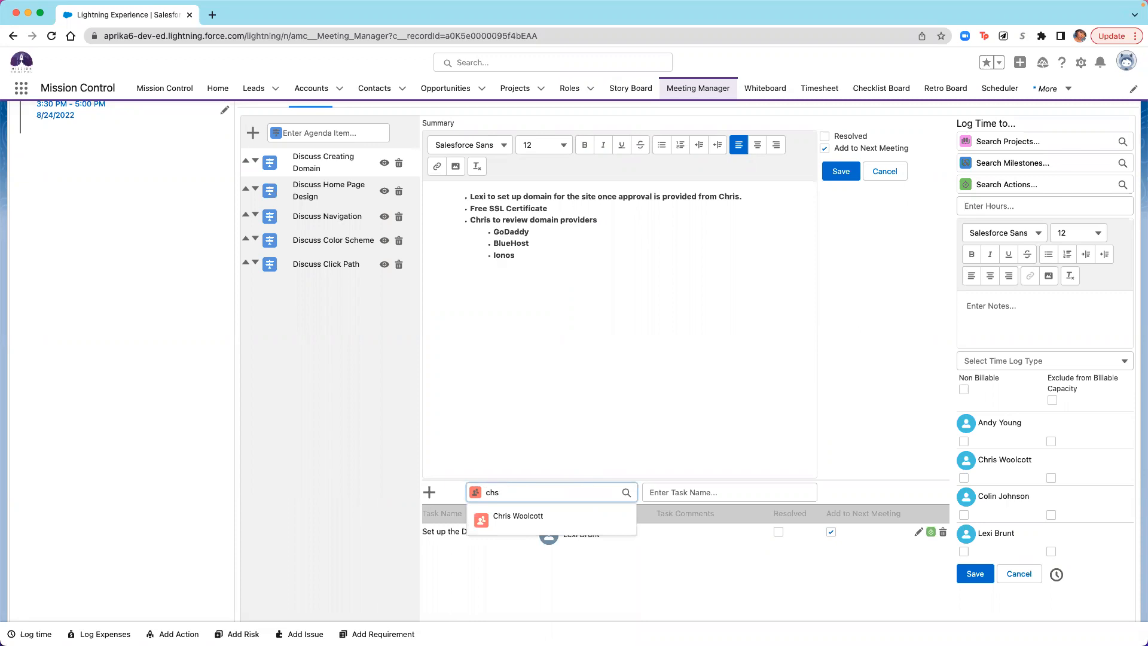
{"action": "left_click", "coordinate": [547, 522]}
{"action": "left_click", "coordinate": [705, 493]}
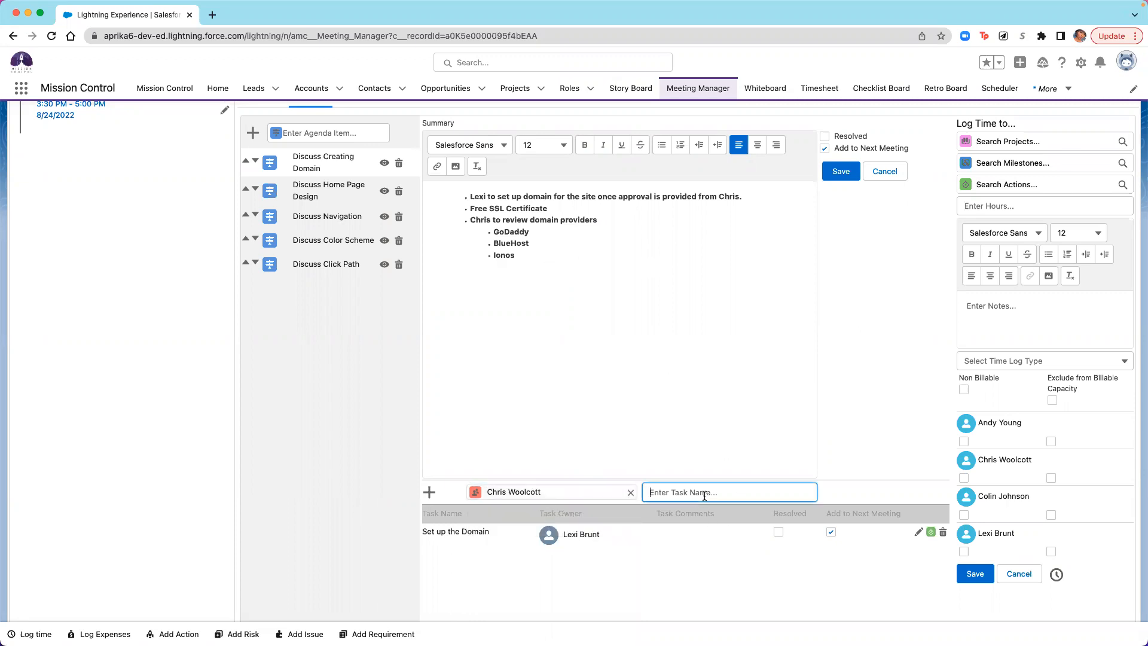
{"action": "type", "text": "Review Domain"}
{"action": "key", "text": "Return"}
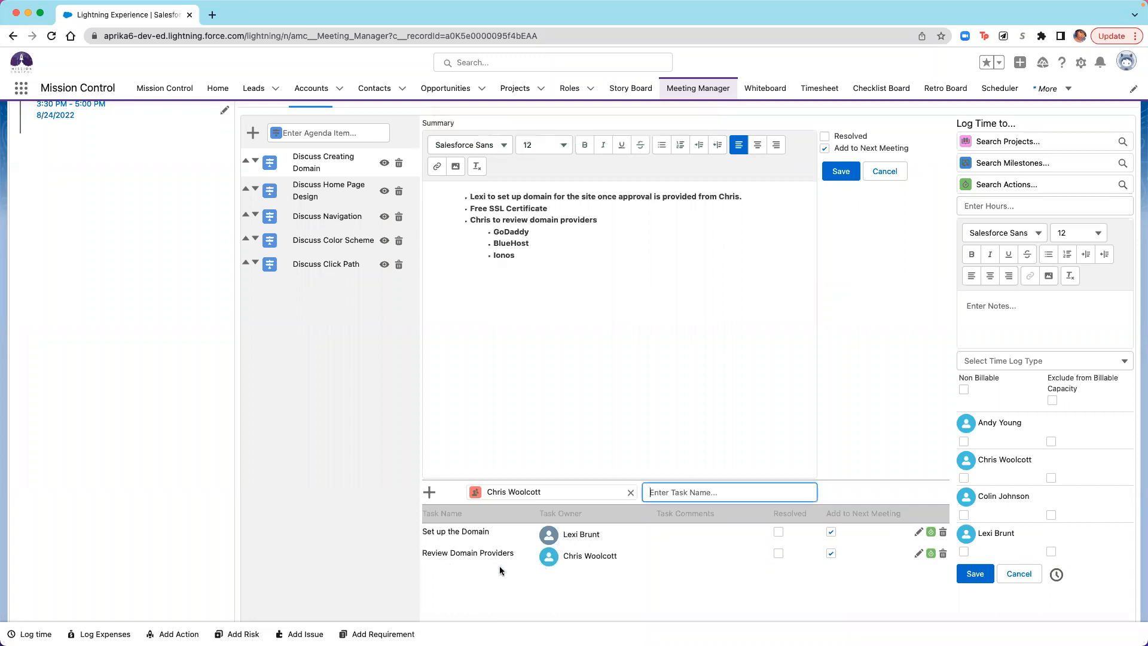
- Start converting "Review Domain Providers" to an action with project "Aprika: Website Build", milestone "Design" and budget item "Design"
{"action": "left_click", "coordinate": [931, 553]}
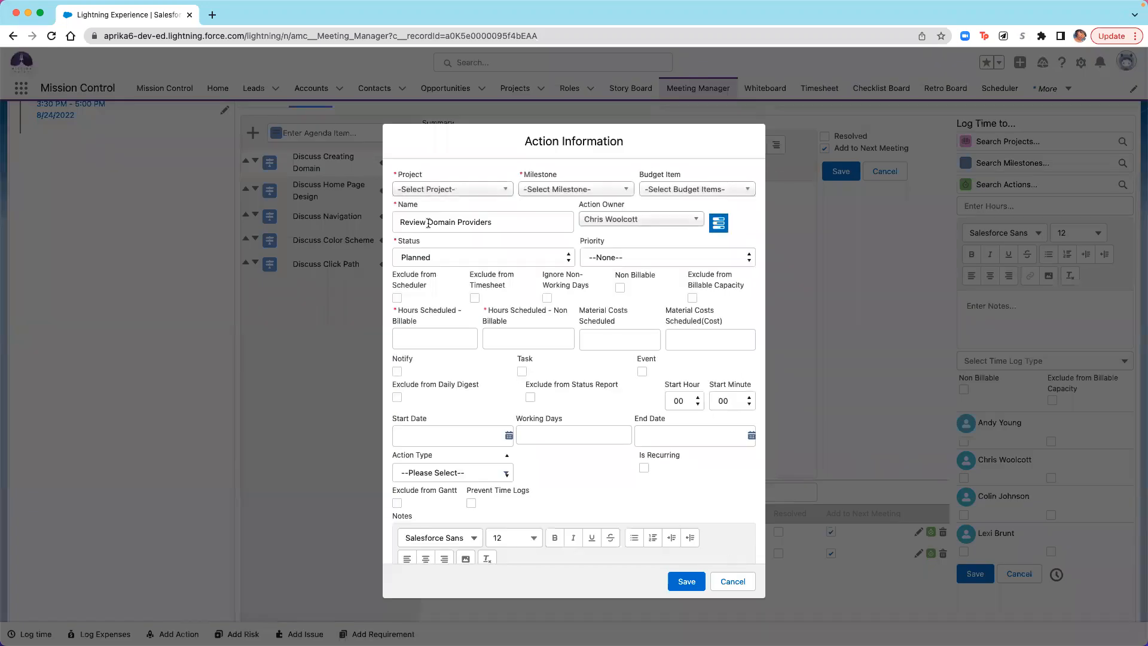
{"action": "left_click", "coordinate": [442, 190]}
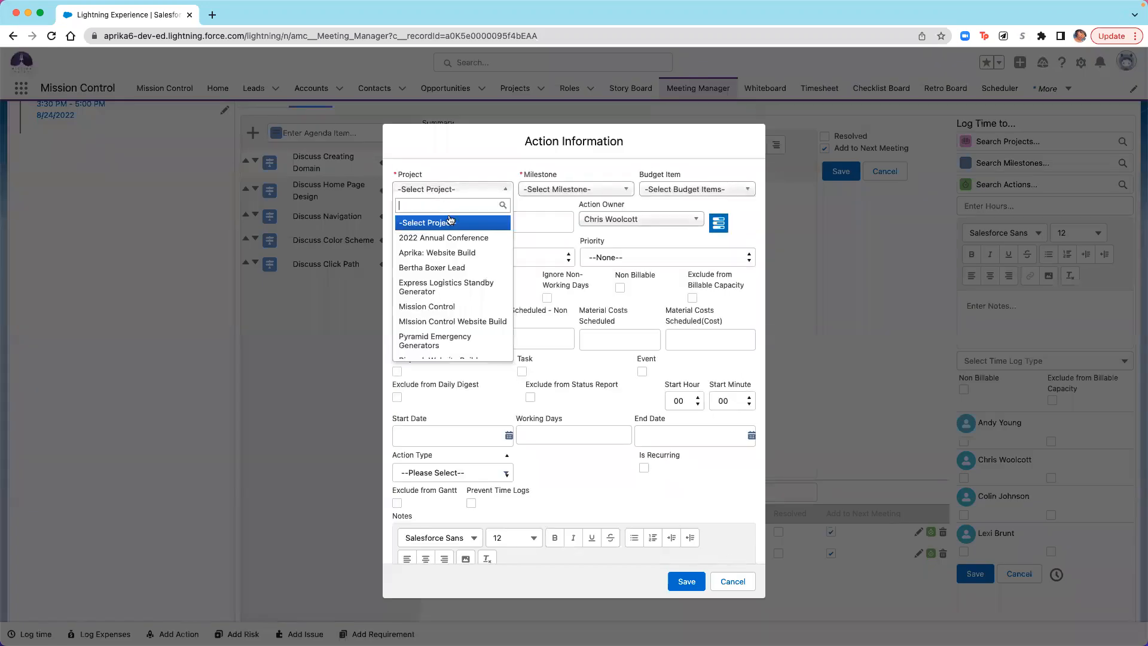
{"action": "left_click", "coordinate": [465, 254]}
{"action": "left_click", "coordinate": [562, 189]}
{"action": "left_click", "coordinate": [561, 268]}
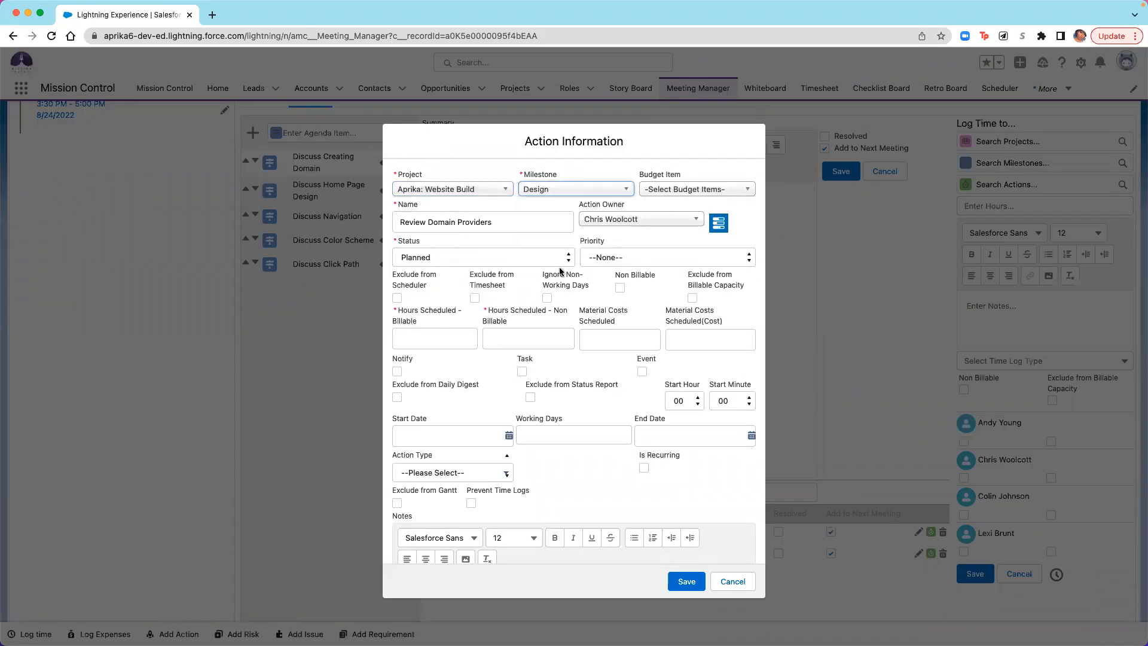
{"action": "left_click", "coordinate": [703, 190]}
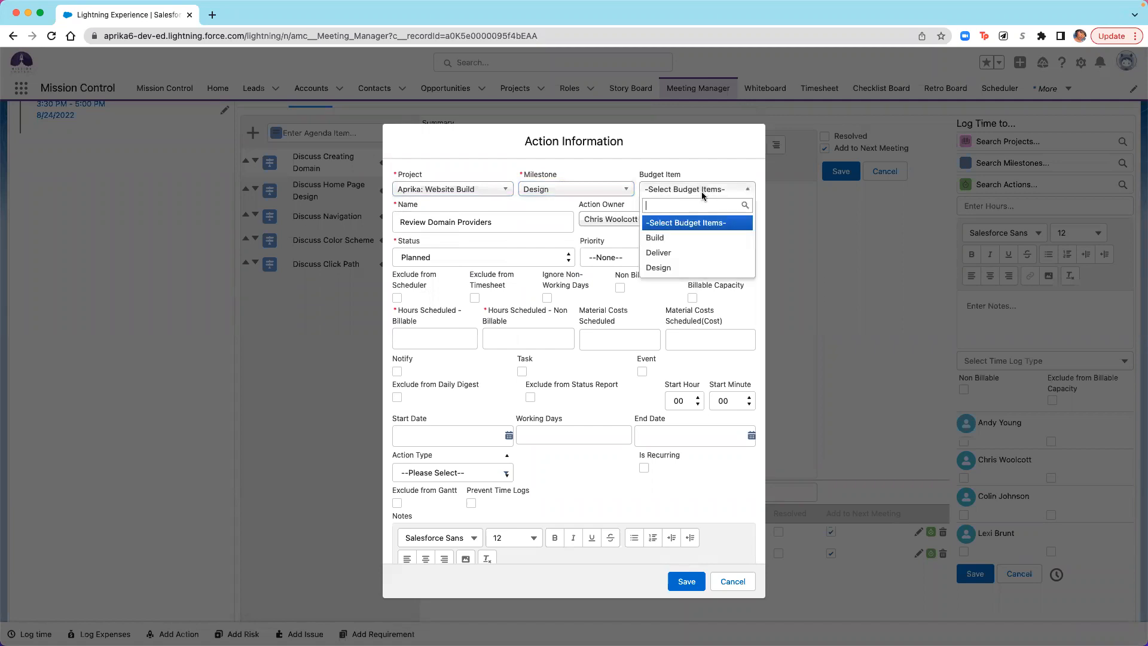
{"action": "left_click", "coordinate": [668, 269]}
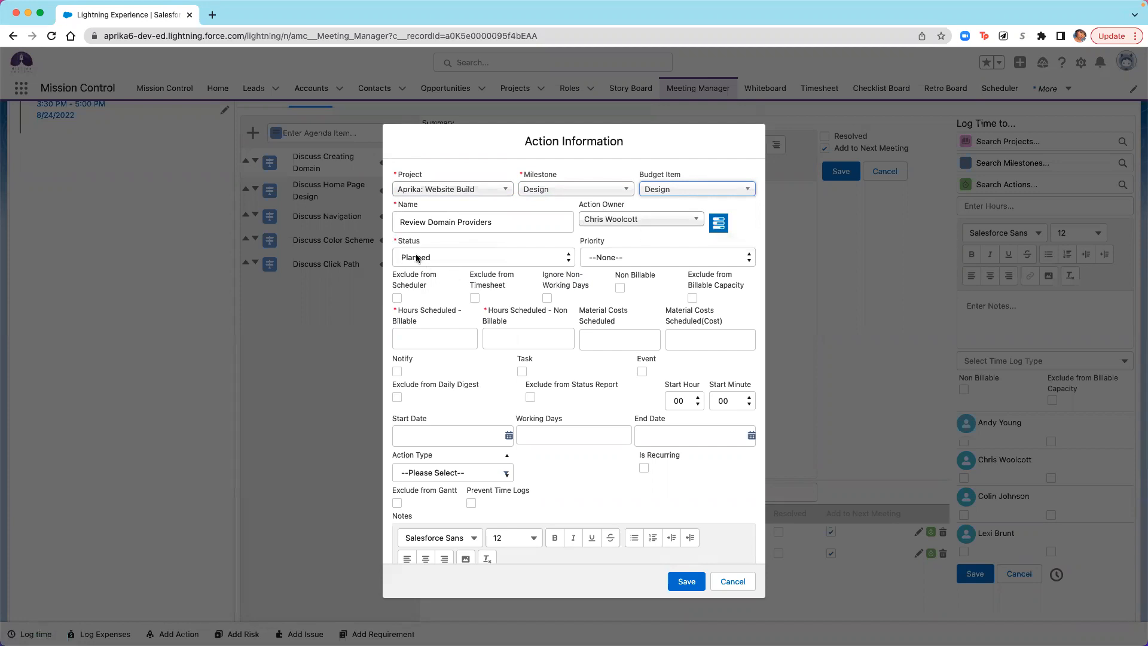
- Set the action's scheduled hours to 2 billable and 5 non-billable
{"action": "left_click", "coordinate": [445, 331]}
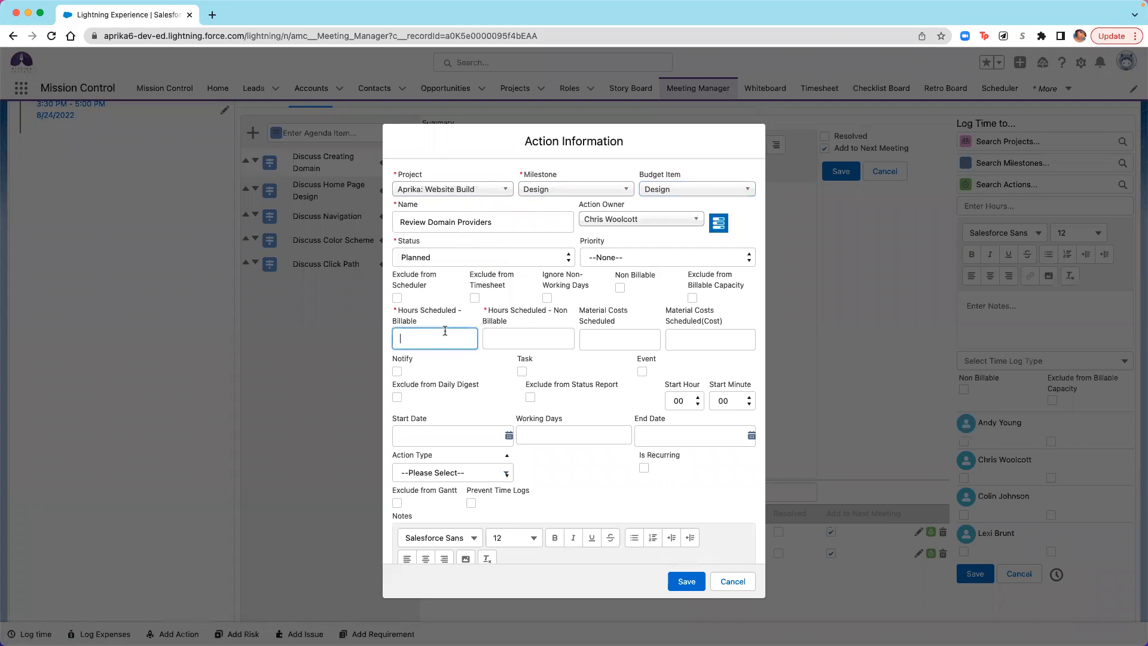
{"action": "type", "text": "2"}
{"action": "left_click", "coordinate": [512, 339]}
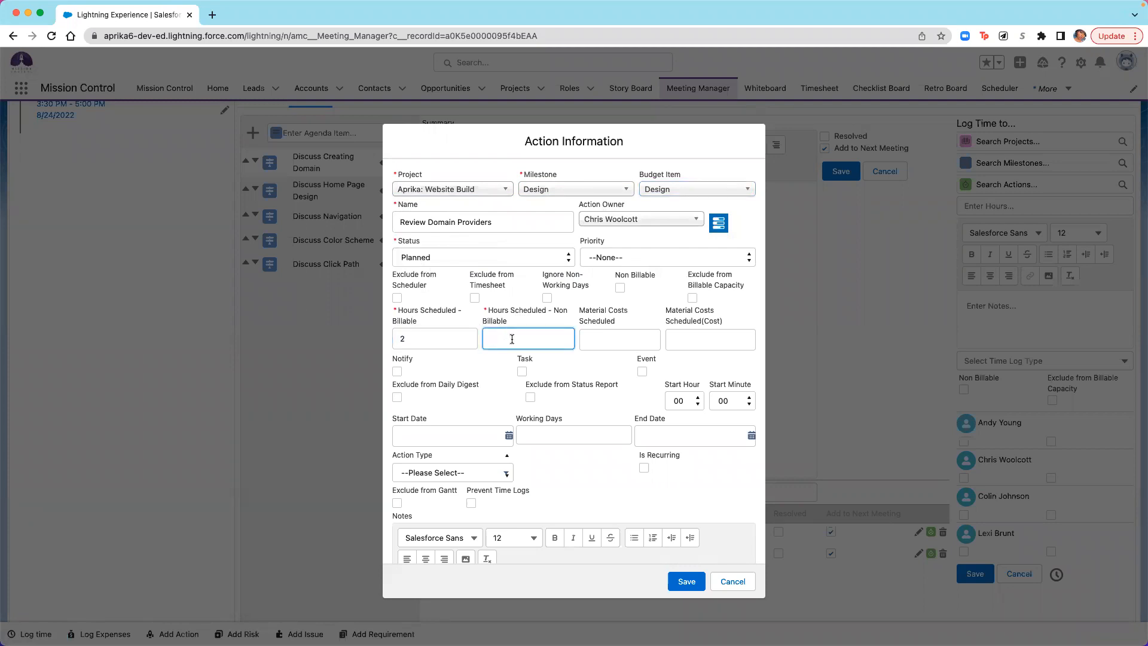
{"action": "type", "text": "5"}
{"action": "left_click", "coordinate": [490, 362]}
- Set the action's start date to Aug 29, 2022 and end date to Sep 2, 2022, and save the action
{"action": "scroll", "coordinate": [597, 387], "scroll_direction": "down", "scroll_amount": 2}
{"action": "scroll", "coordinate": [597, 388], "scroll_direction": "down", "scroll_amount": 1}
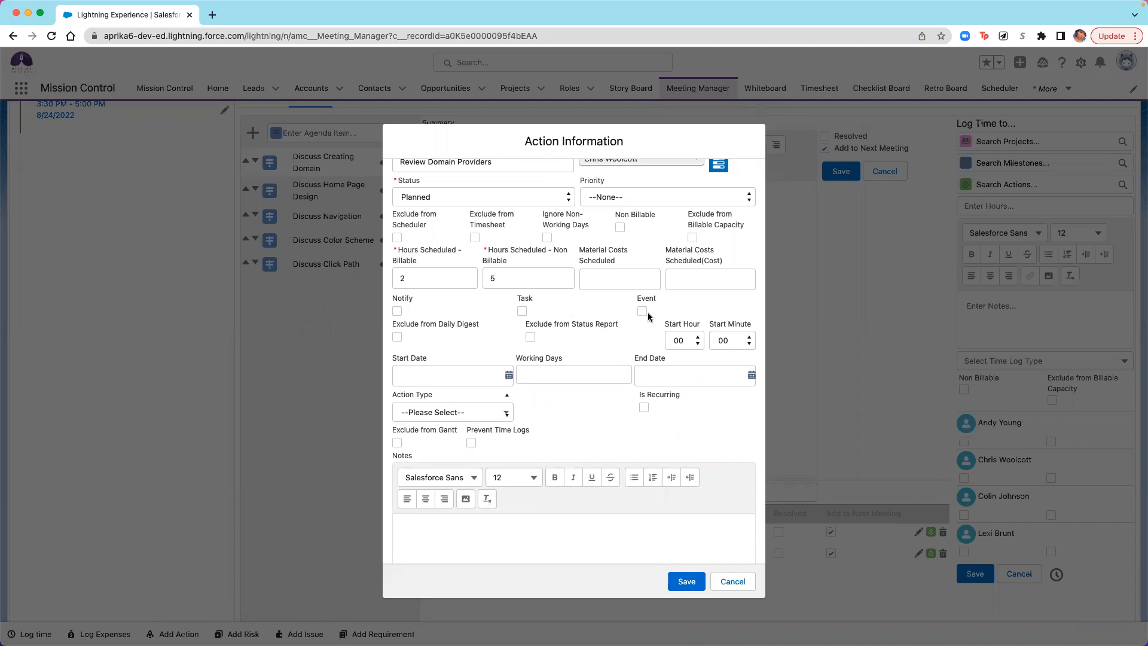
{"action": "scroll", "coordinate": [502, 333], "scroll_direction": "down", "scroll_amount": 1}
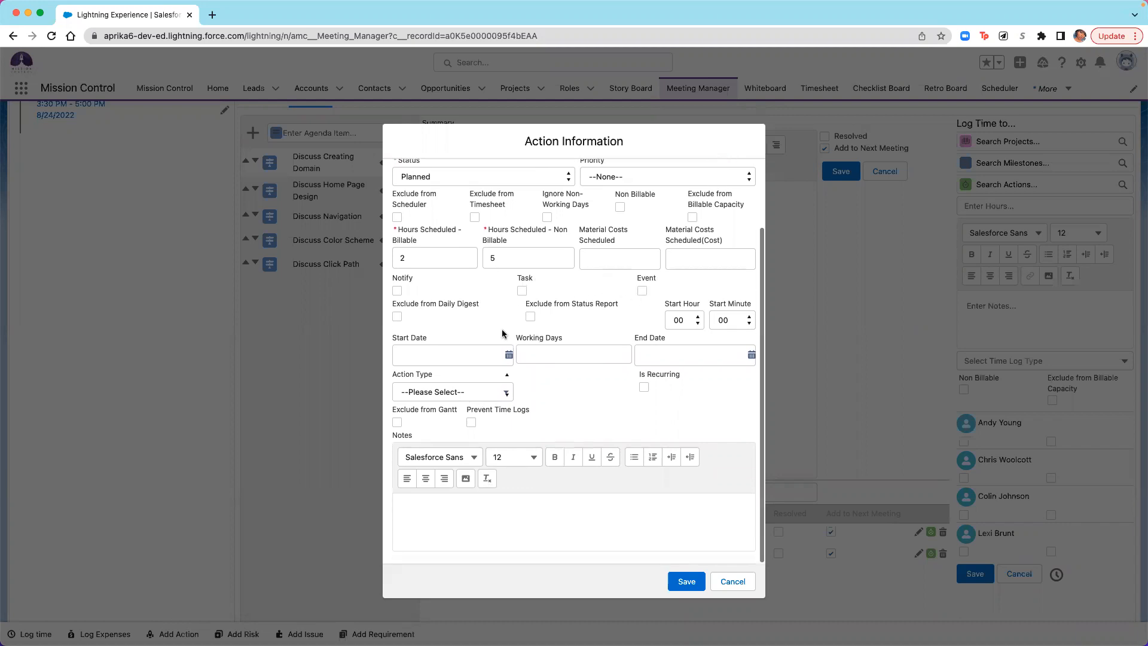
{"action": "left_click", "coordinate": [509, 356]}
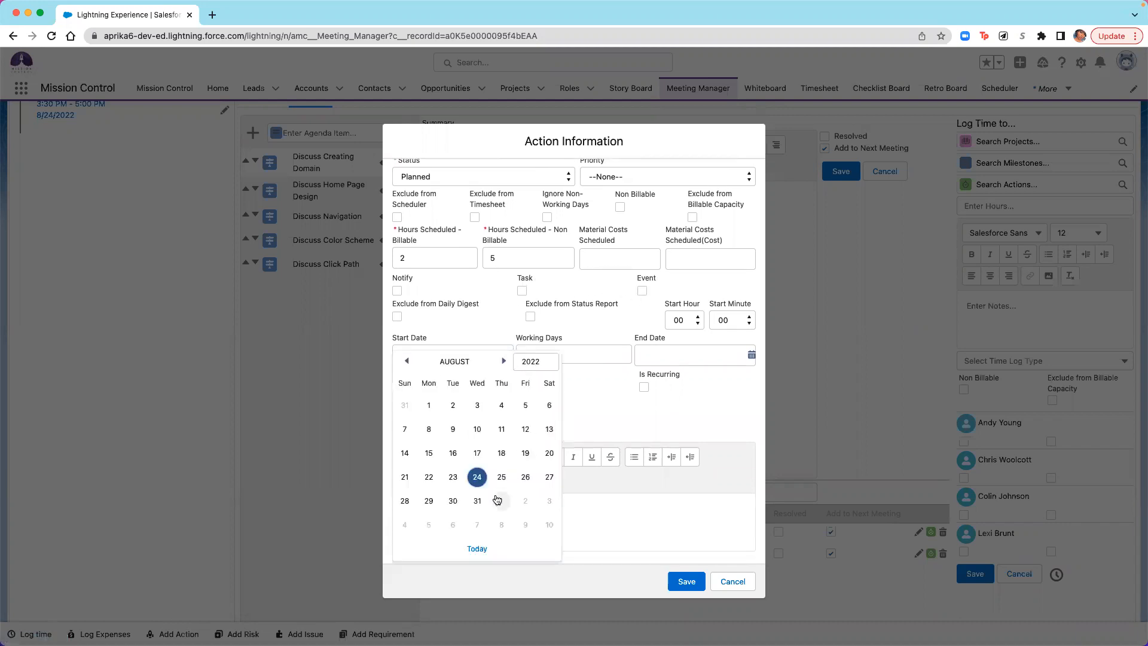
{"action": "left_click", "coordinate": [429, 501]}
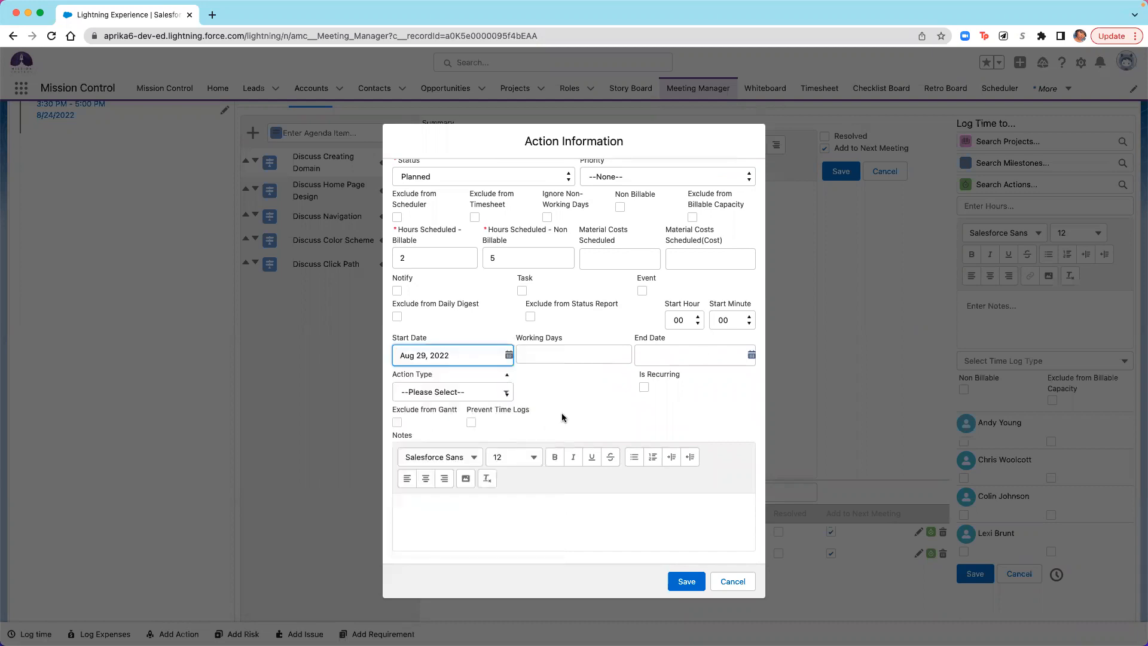
{"action": "left_click", "coordinate": [752, 355]}
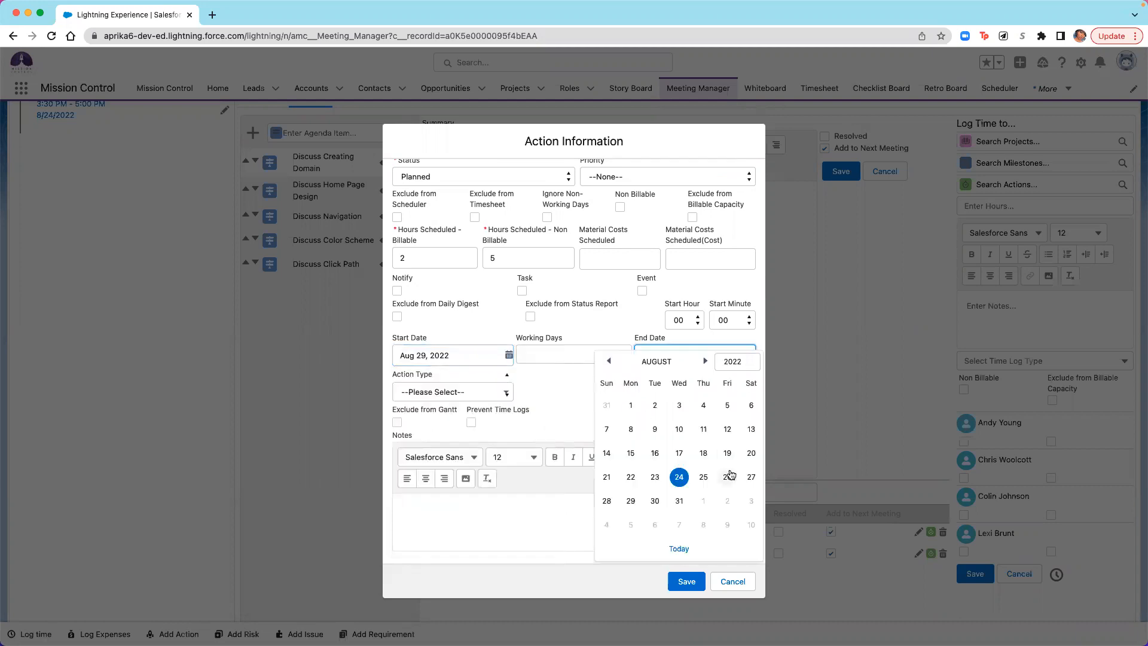
{"action": "left_click", "coordinate": [728, 501]}
{"action": "scroll", "coordinate": [522, 419], "scroll_direction": "down", "scroll_amount": 3}
{"action": "left_click", "coordinate": [685, 581]}
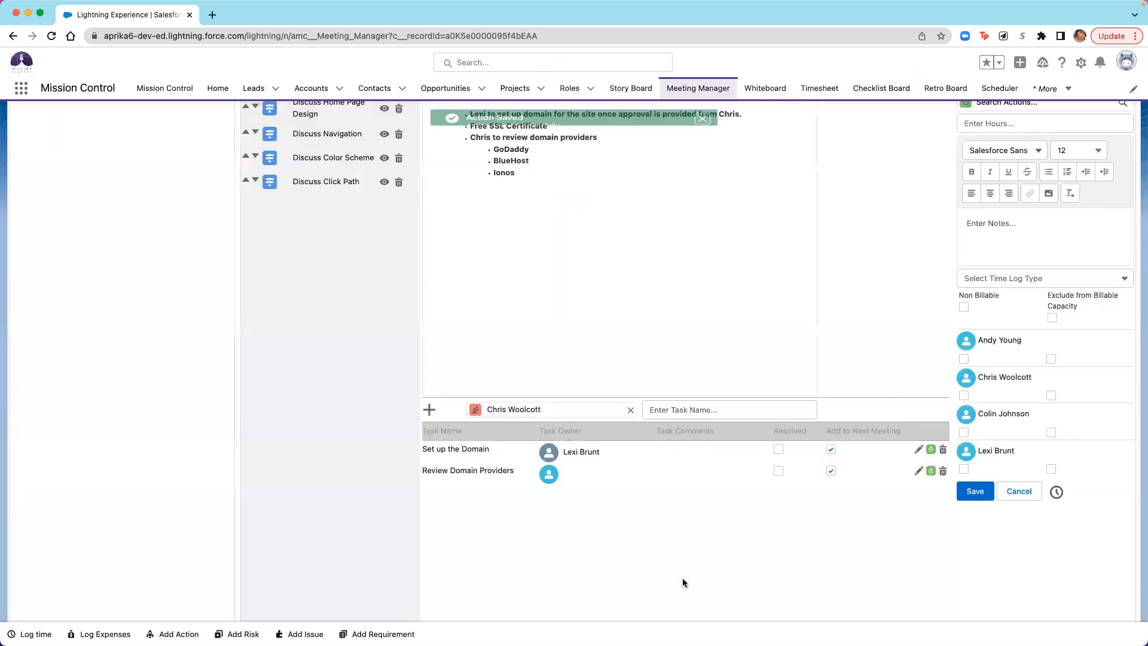
- Check the action linked to the "Review Domain Providers" task, and save both the task and the "Discuss Creating Domain" summary
{"action": "left_click", "coordinate": [918, 470]}
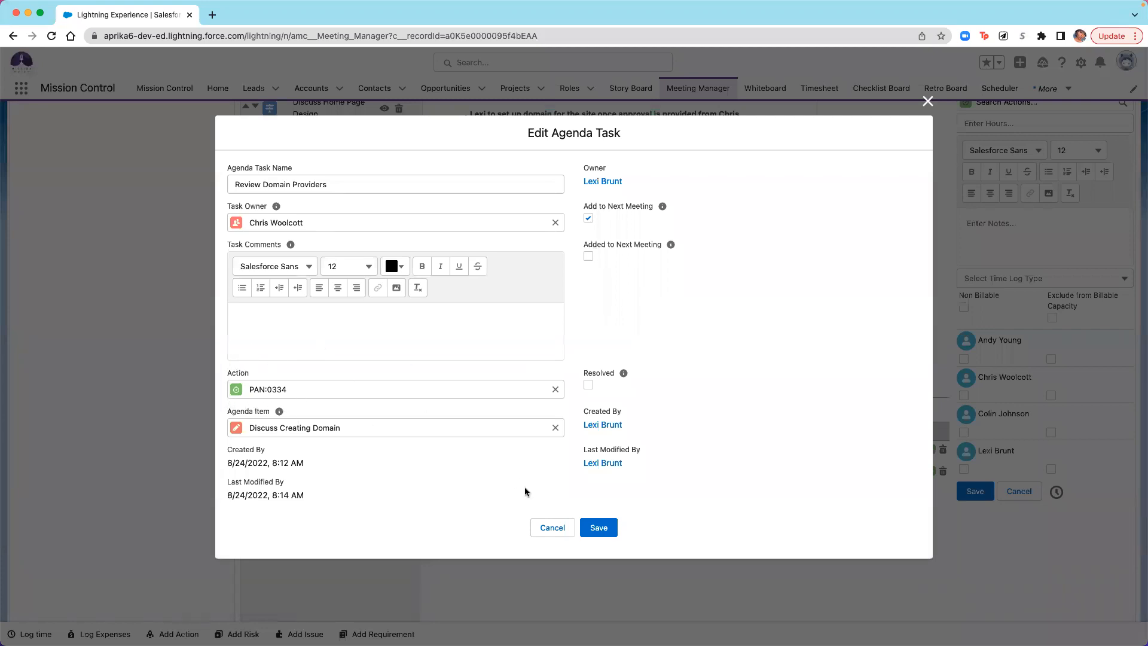
{"action": "left_click", "coordinate": [612, 537]}
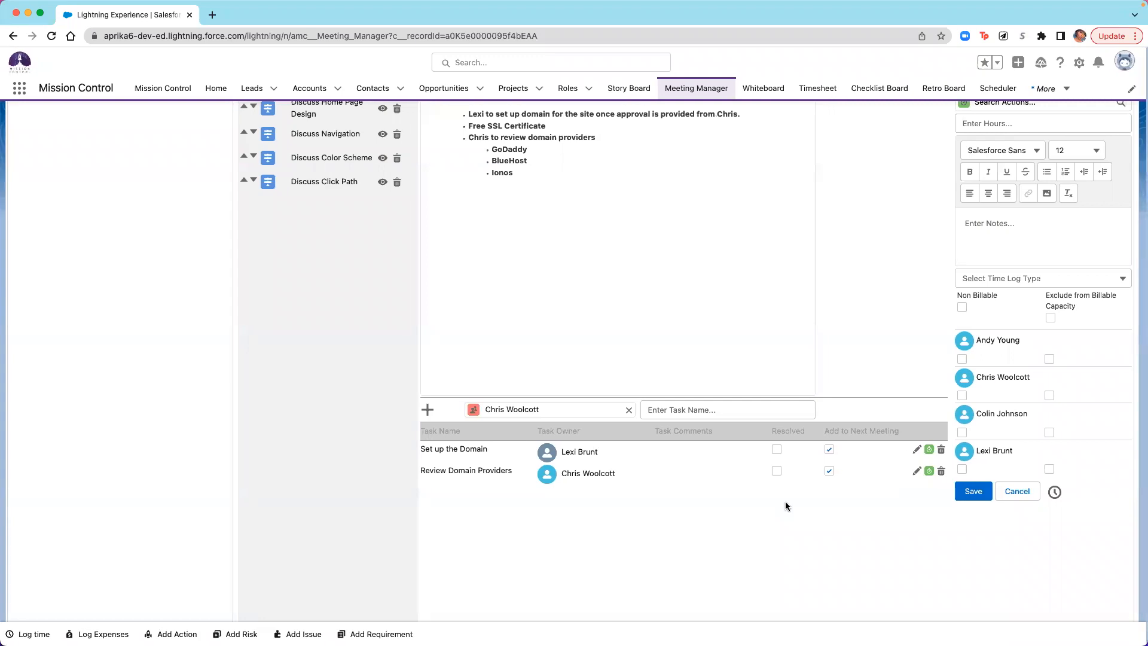
{"action": "scroll", "coordinate": [611, 538], "scroll_direction": "up", "scroll_amount": 4}
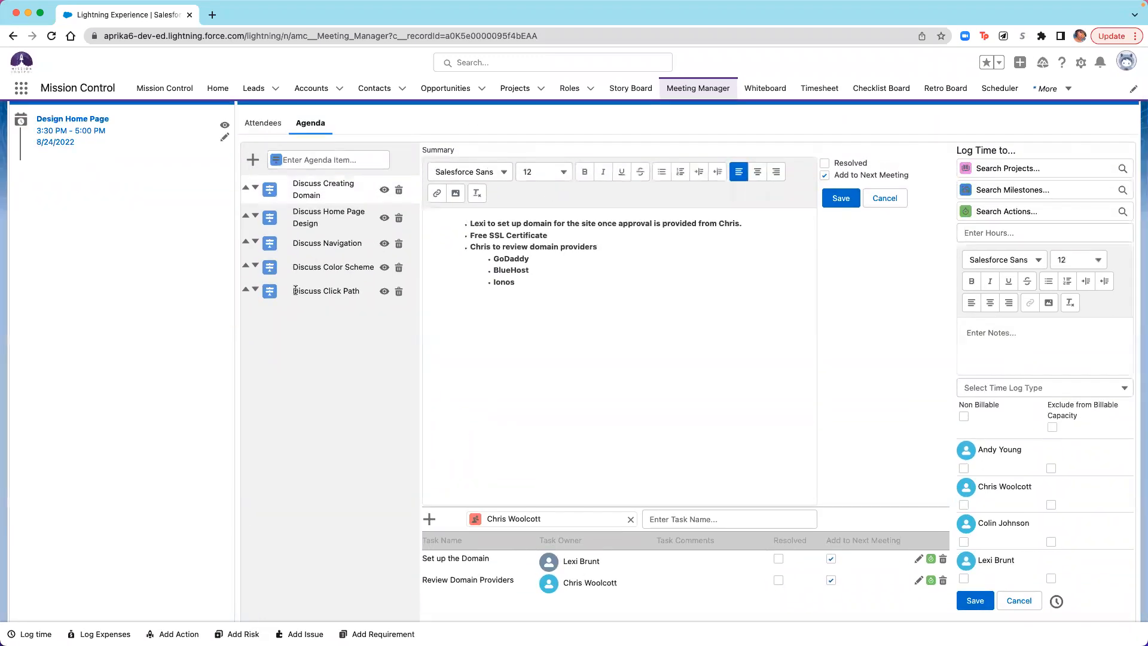
{"action": "left_click", "coordinate": [830, 204]}
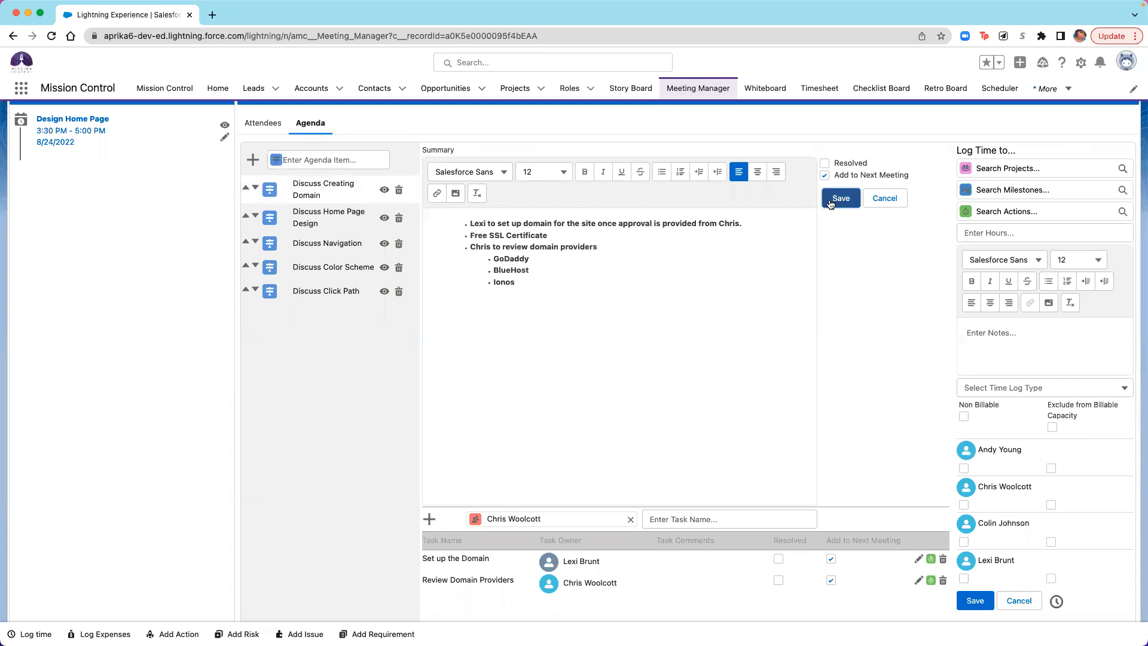
- Check the agenda item summary of "Discuss Home Page Design", and close it
{"action": "left_click", "coordinate": [384, 219]}
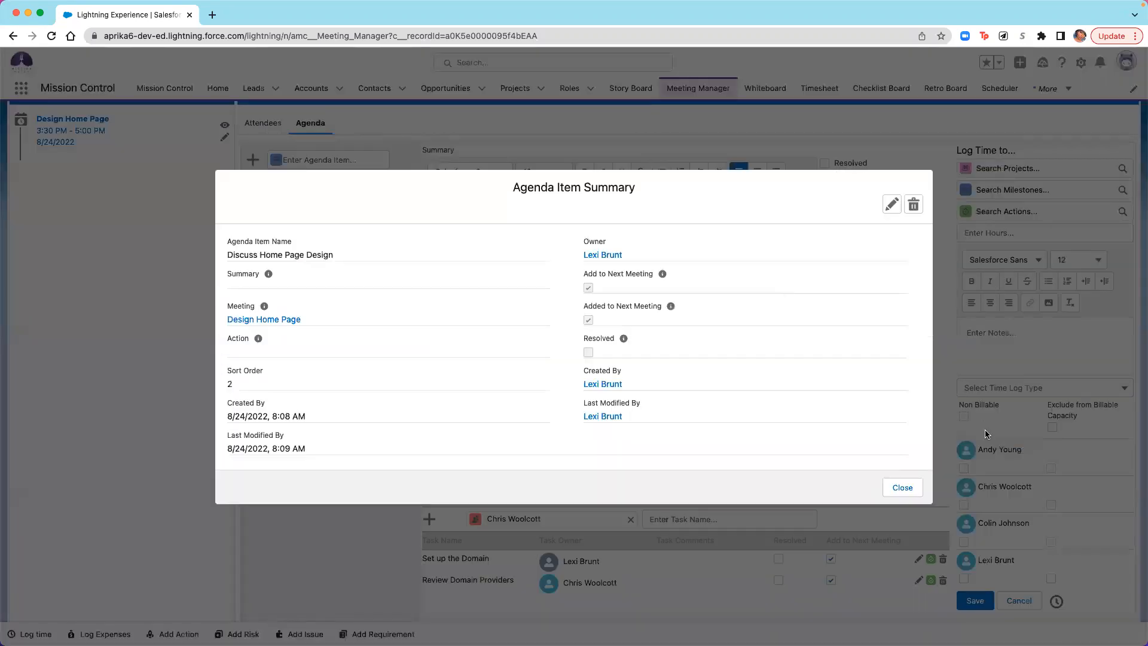
{"action": "left_click", "coordinate": [887, 487]}
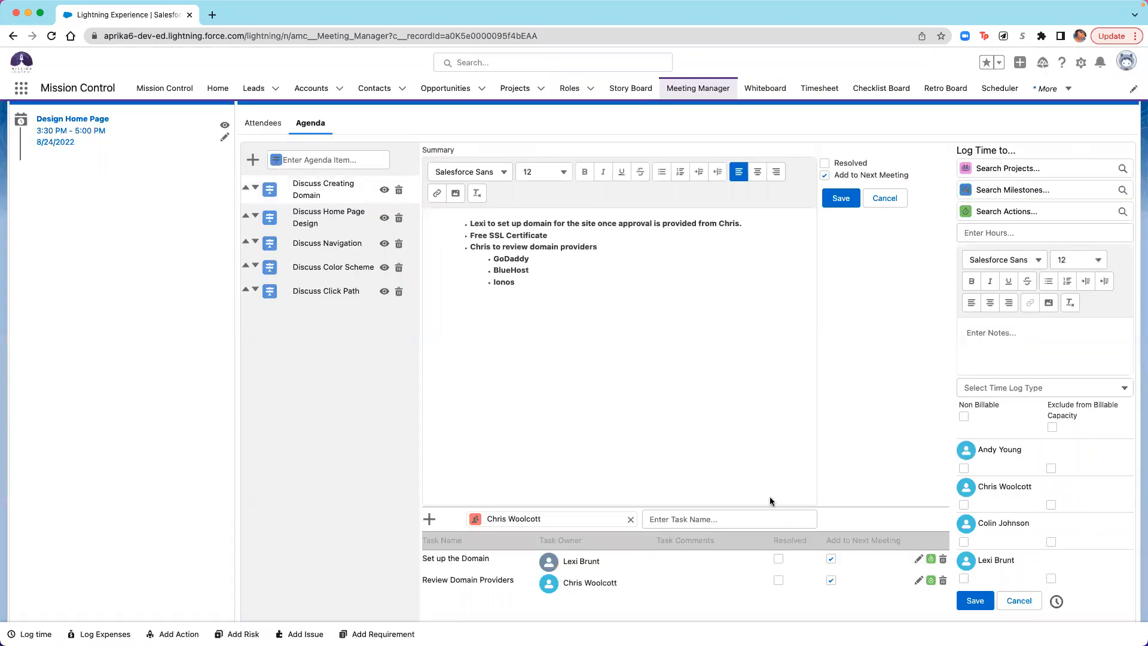
{"action": "left_click", "coordinate": [384, 219]}
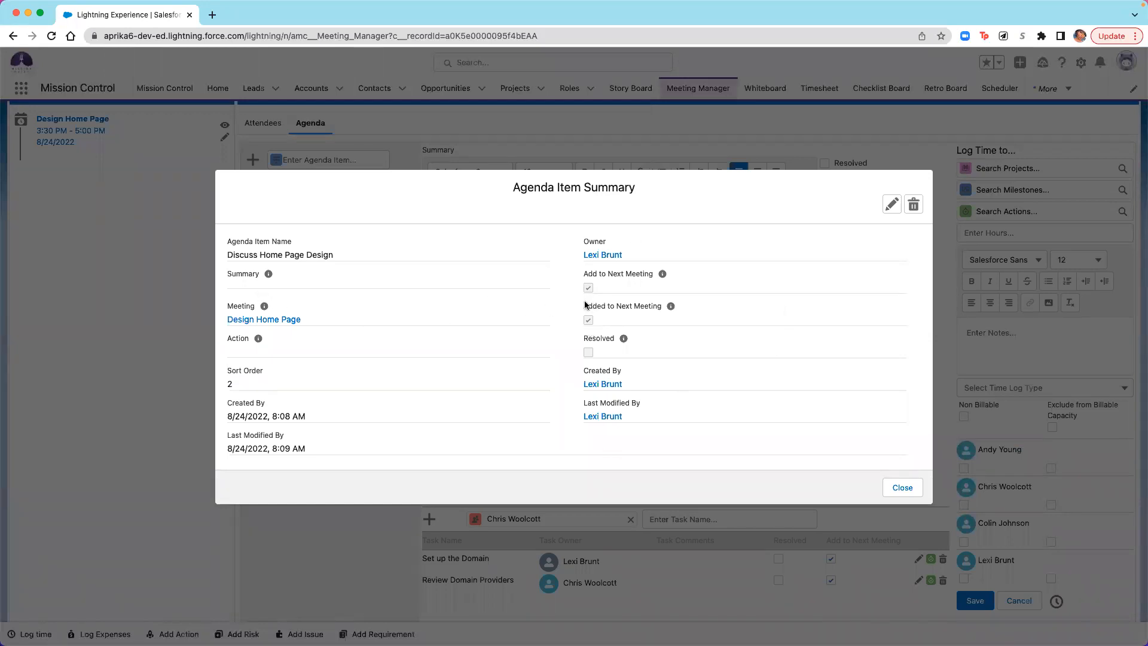
{"action": "left_click", "coordinate": [906, 490]}
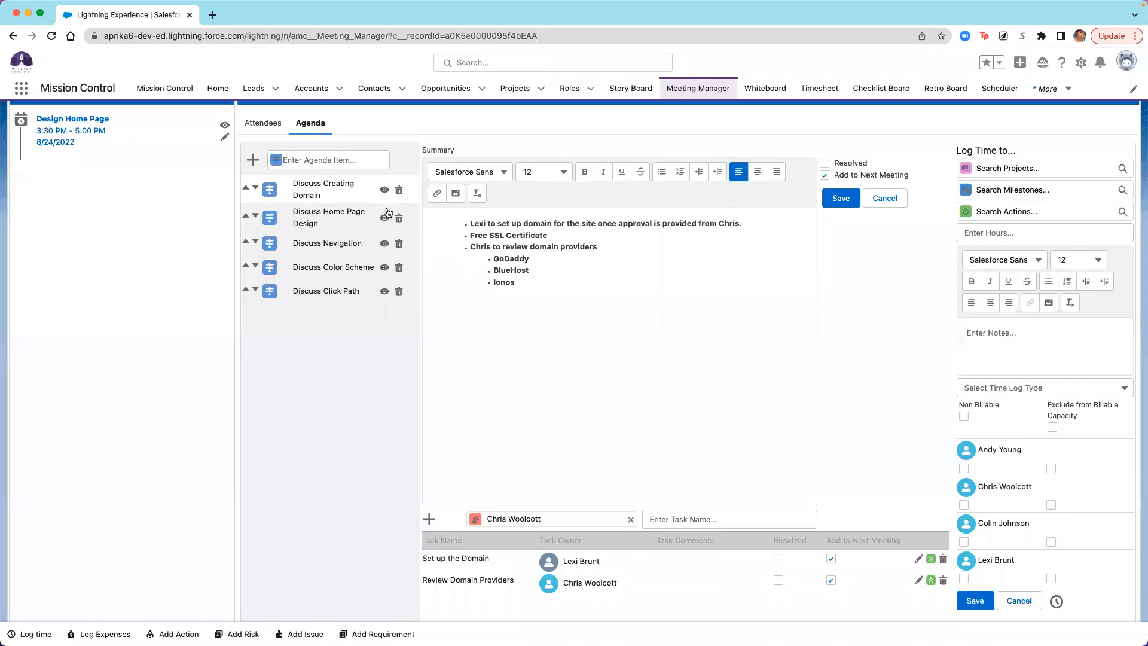
- Mark the "Discuss Home Page Design" and "Discuss Navigation" agenda items as resolved
{"action": "left_click", "coordinate": [347, 221]}
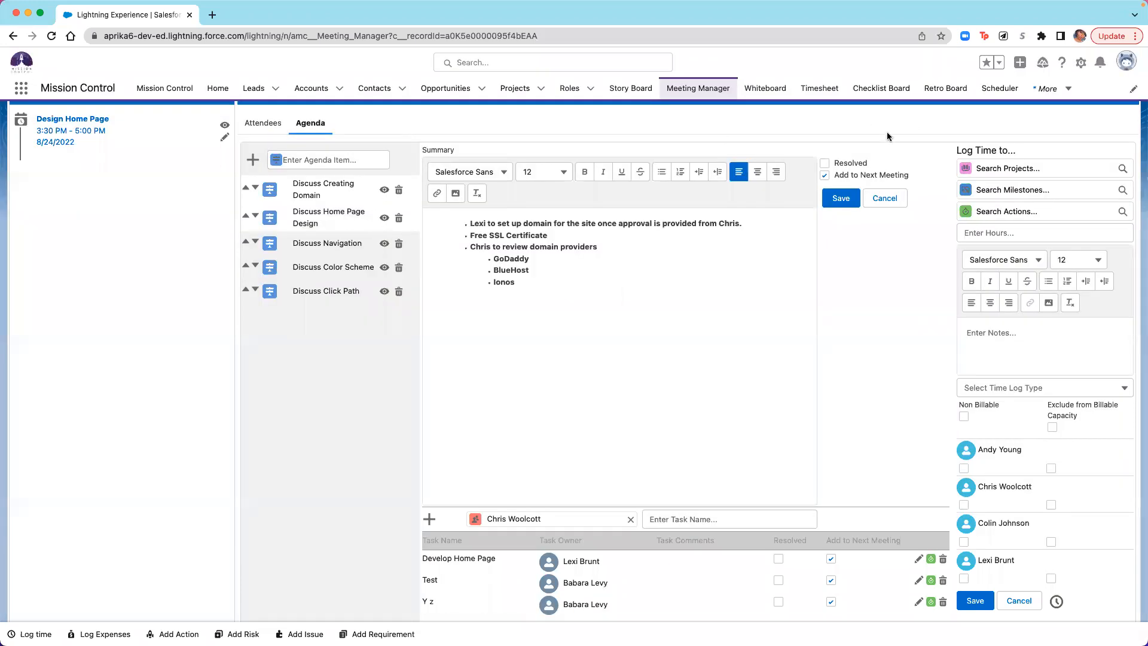
{"action": "left_click", "coordinate": [825, 163]}
{"action": "left_click", "coordinate": [358, 246]}
{"action": "left_click", "coordinate": [824, 163]}
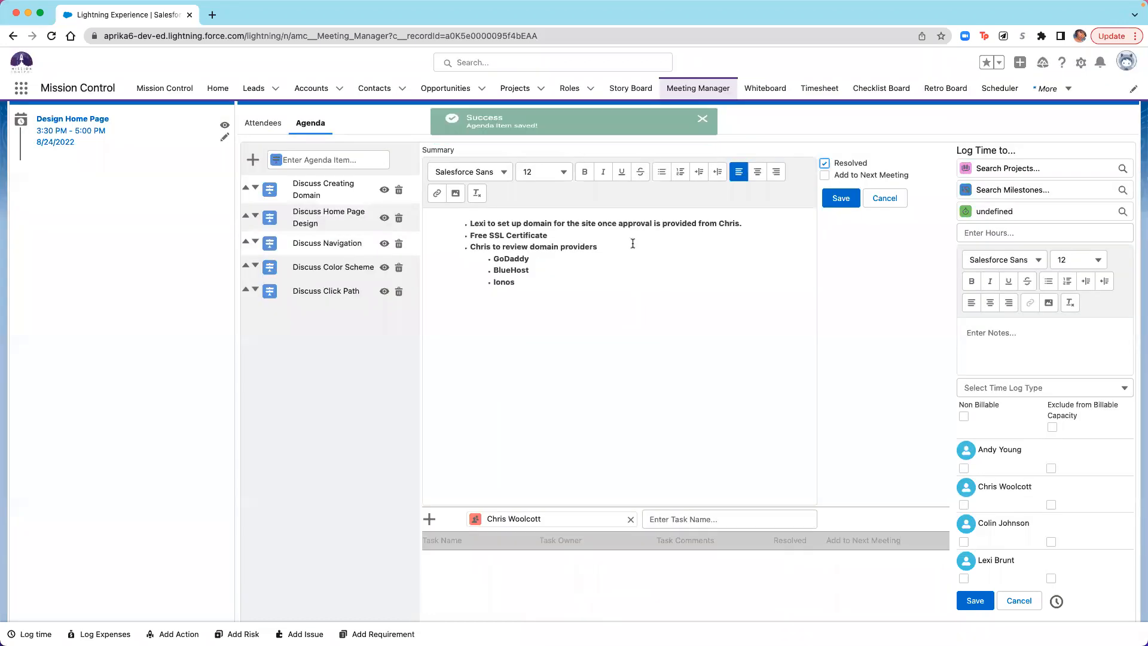
- Check the "Discuss Color Scheme" agenda item, and return to "Discuss Creating Domain" with its notes and tasks
{"action": "left_click", "coordinate": [333, 267]}
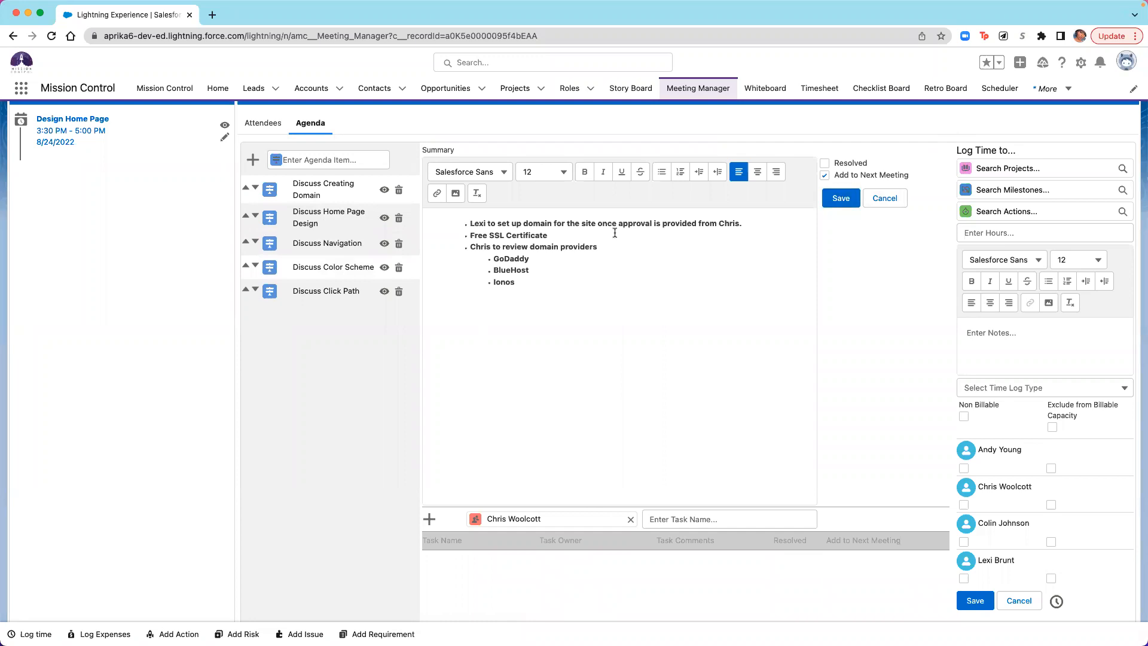
{"action": "left_click", "coordinate": [308, 191]}
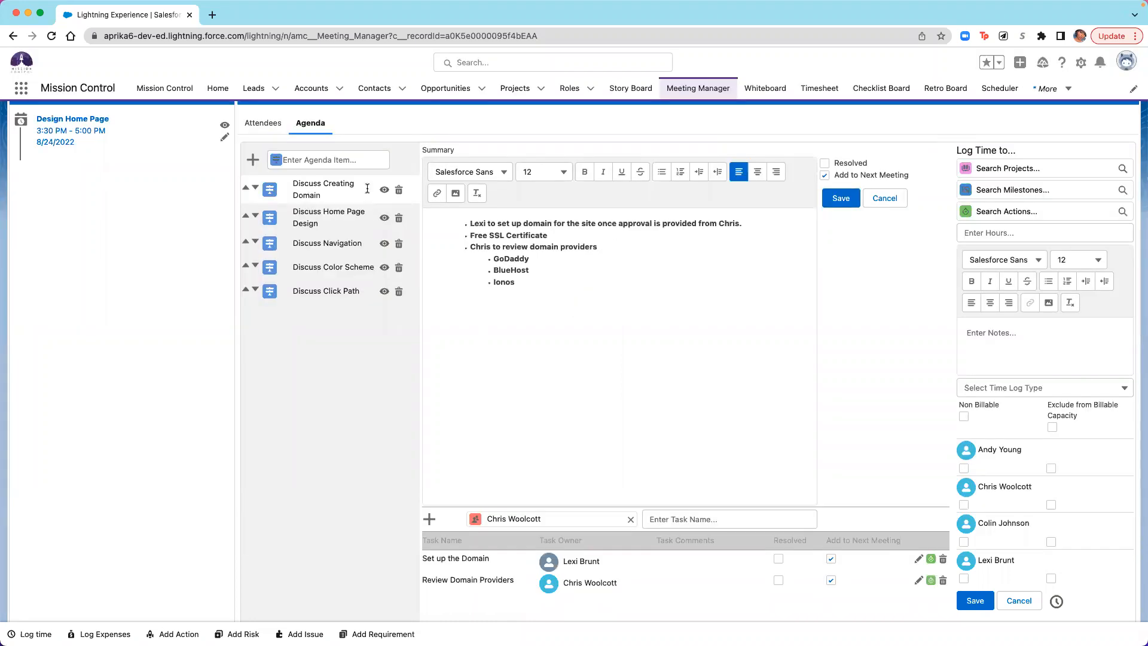
{"action": "scroll", "coordinate": [714, 337], "scroll_direction": "down", "scroll_amount": 1}
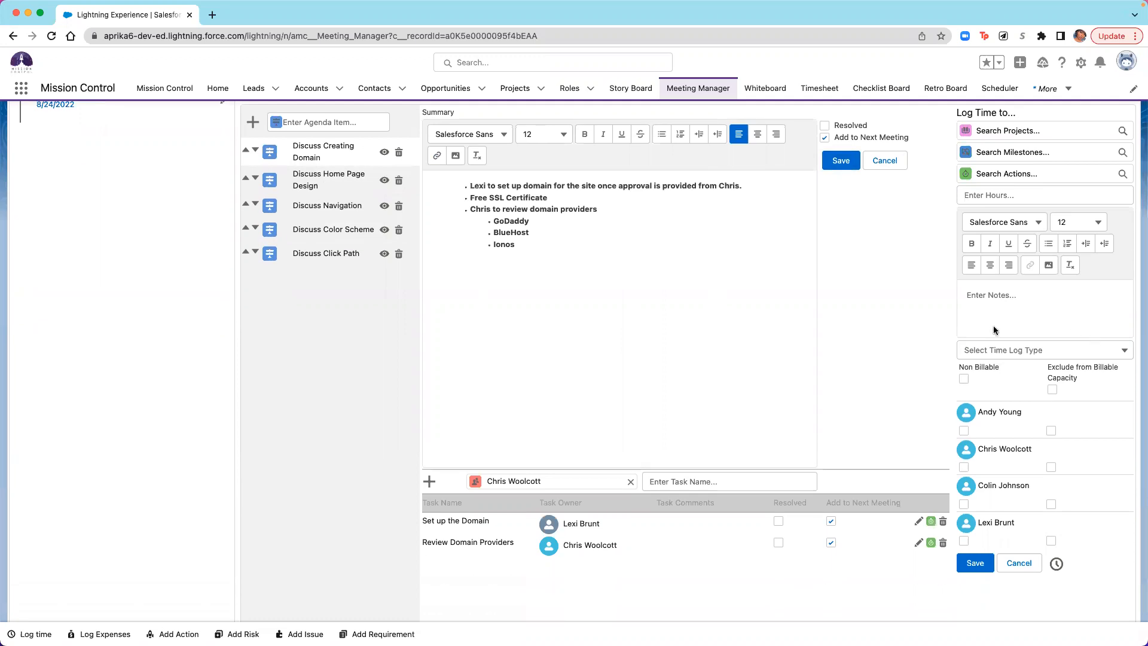
{"action": "scroll", "coordinate": [739, 373], "scroll_direction": "up", "scroll_amount": 3}
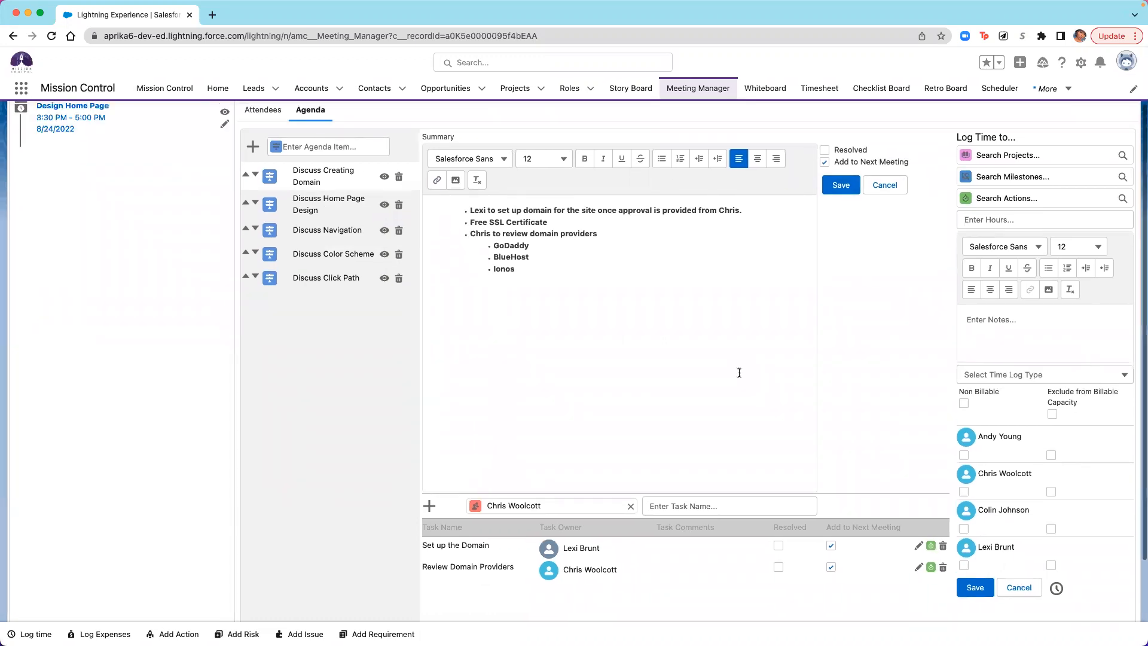
{"action": "scroll", "coordinate": [797, 410], "scroll_direction": "down", "scroll_amount": 1}
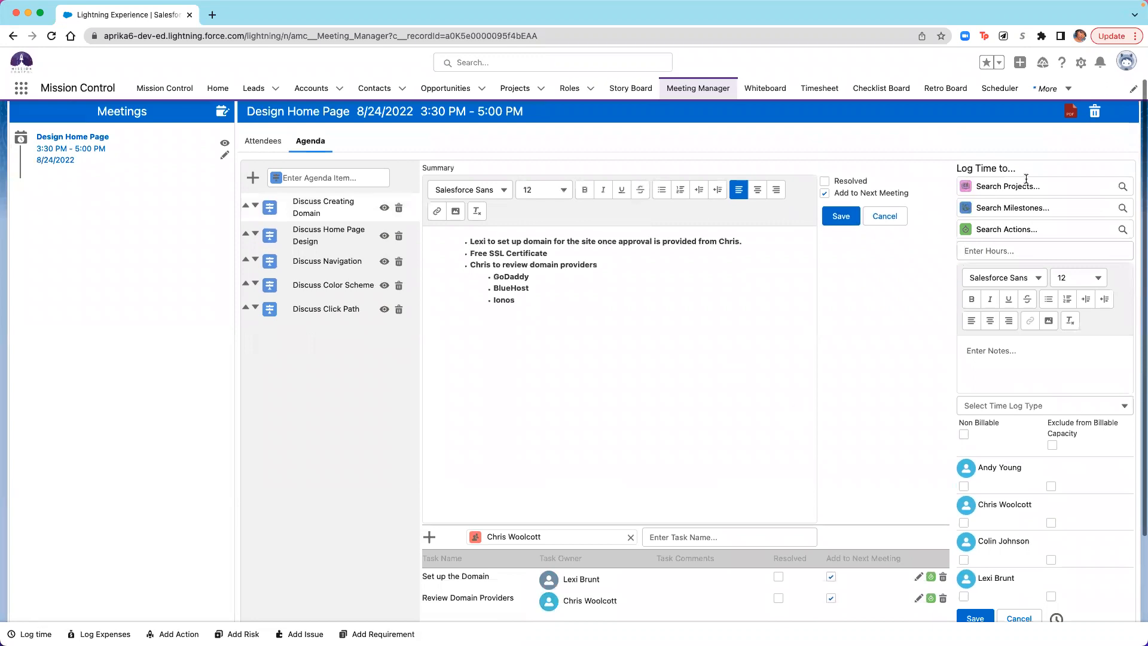
- Set the time log's project to "Aprika: Website Build", milestone to "Design" and action to "Design Home Page"
{"action": "left_click", "coordinate": [1034, 182]}
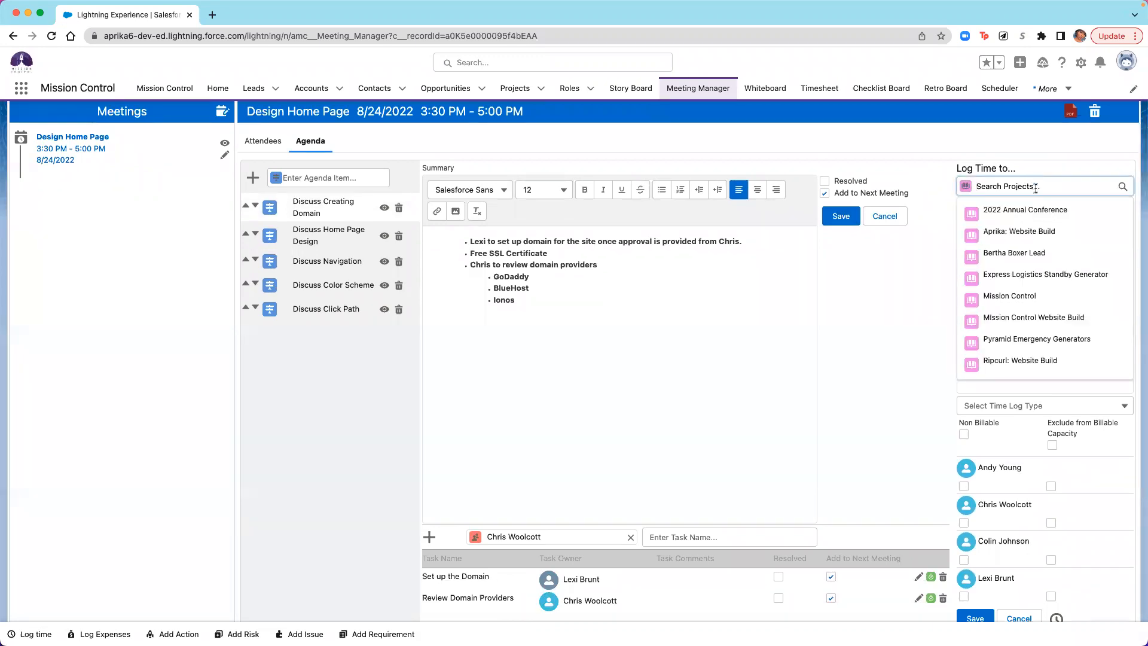
{"action": "left_click", "coordinate": [1016, 230]}
{"action": "left_click", "coordinate": [1003, 203]}
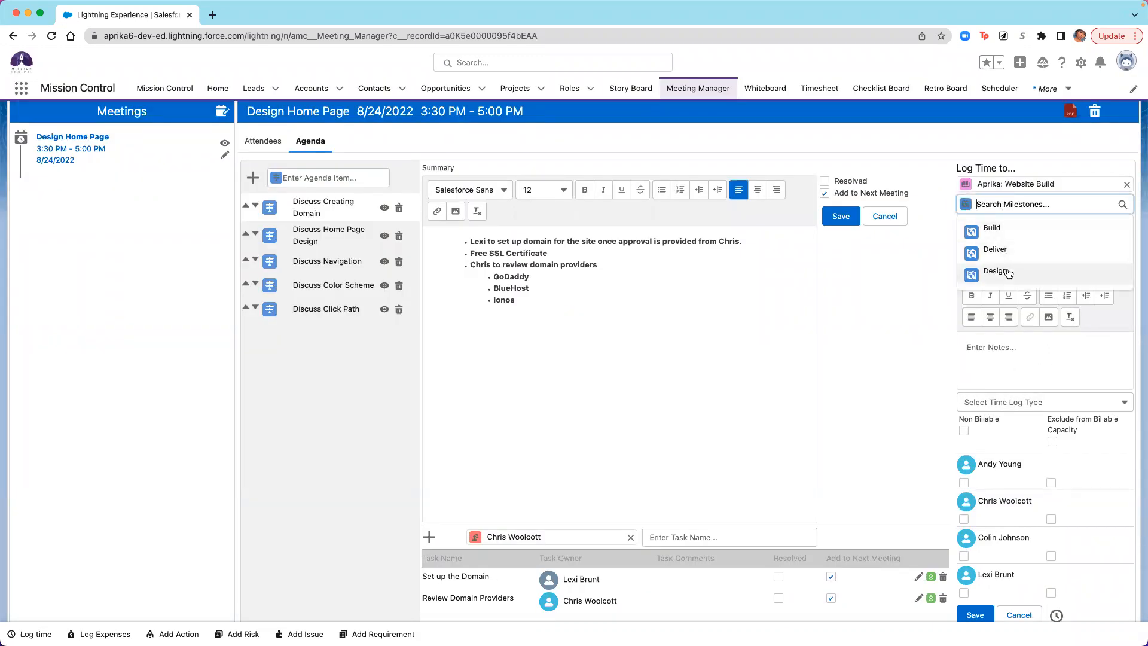
{"action": "left_click", "coordinate": [1005, 275]}
{"action": "left_click", "coordinate": [1016, 219]}
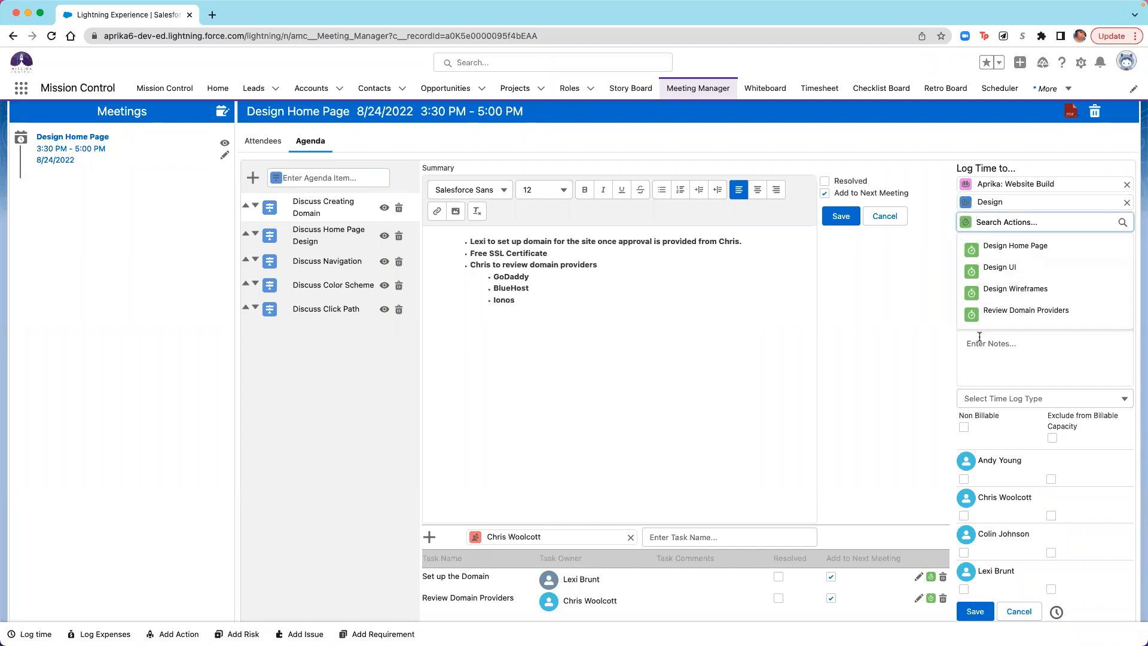
{"action": "left_click", "coordinate": [1012, 250]}
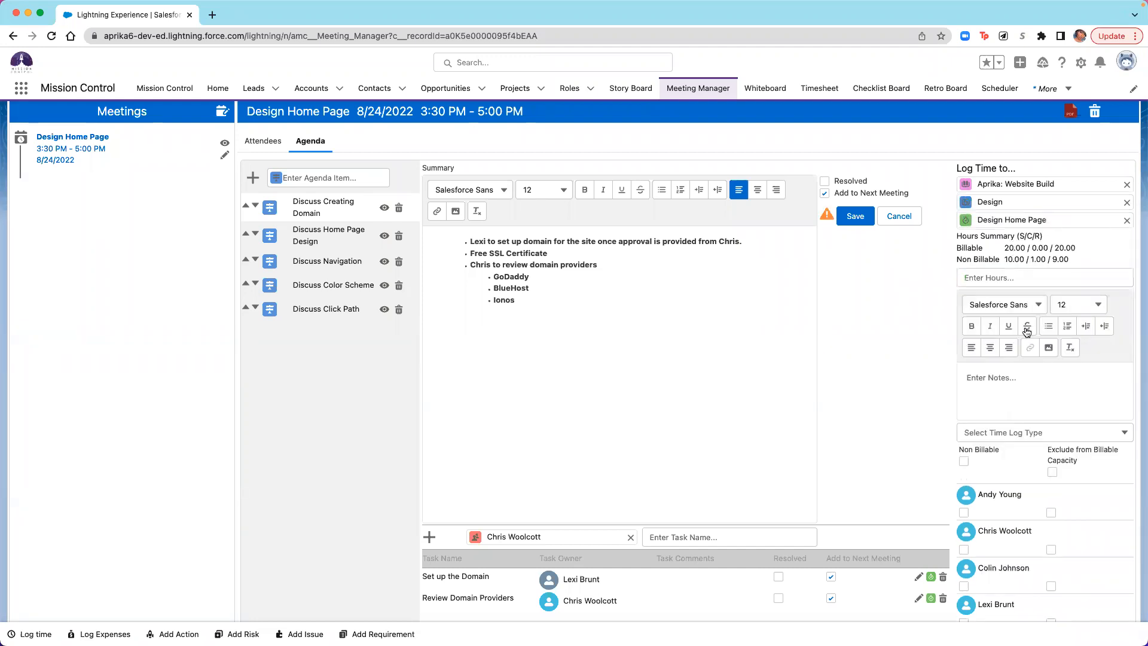
- Enter 1 hour in the time log and mark it as non-billable for all listed attendees
{"action": "scroll", "coordinate": [1024, 326], "scroll_direction": "down", "scroll_amount": 1}
{"action": "left_click", "coordinate": [1008, 228]}
{"action": "type", "text": "1"}
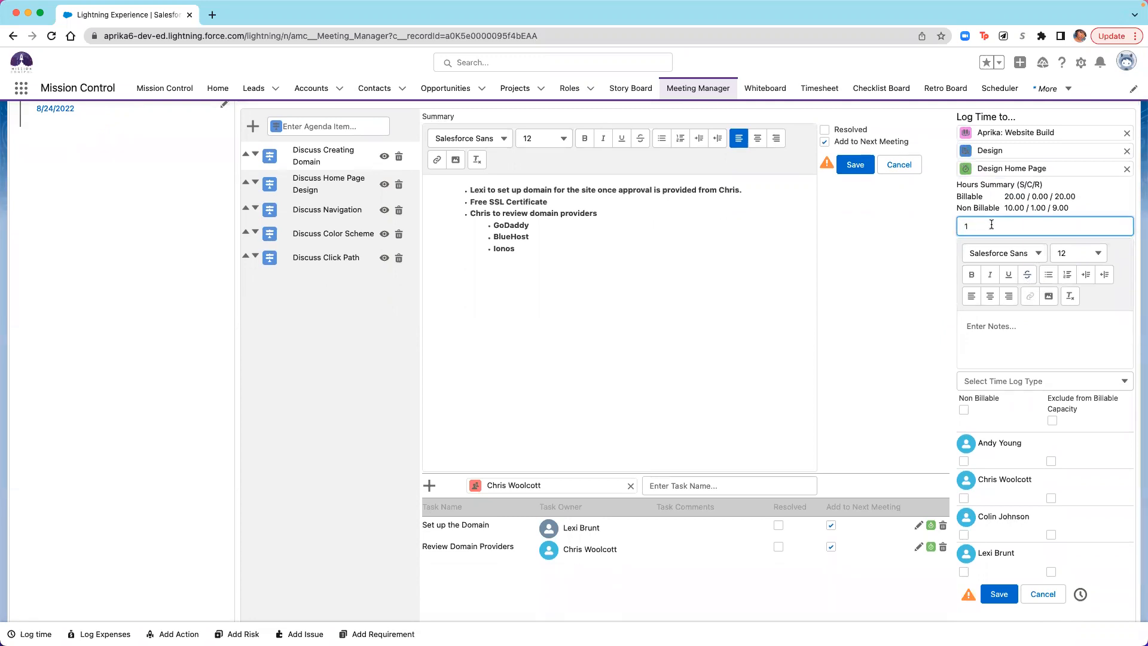
{"action": "scroll", "coordinate": [1012, 354], "scroll_direction": "down", "scroll_amount": 1}
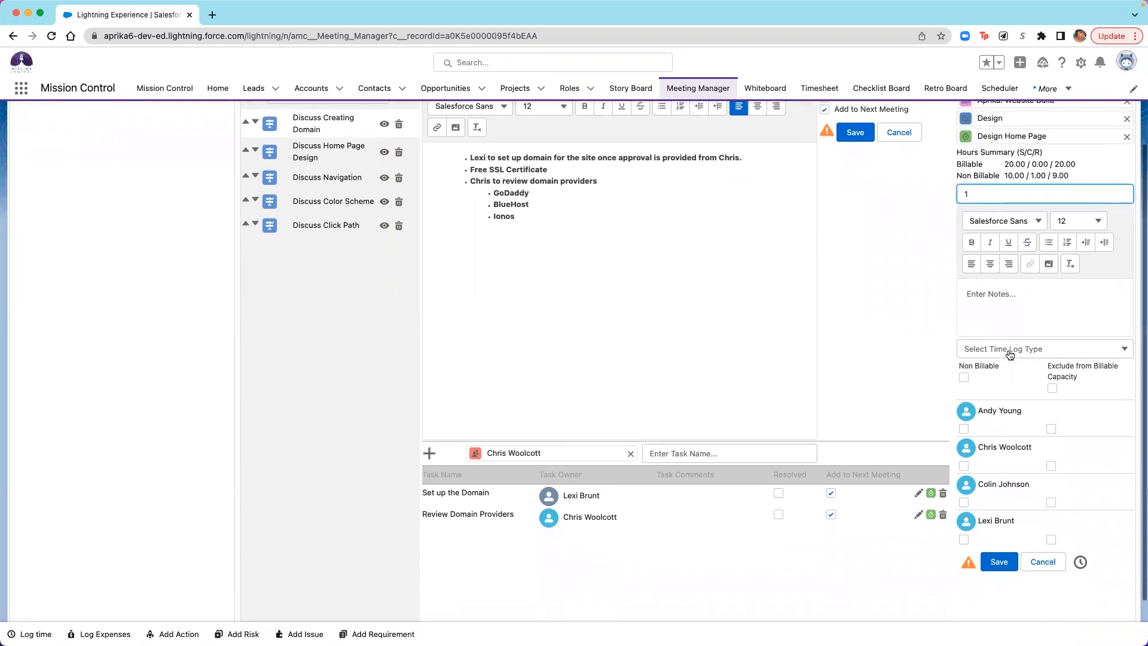
{"action": "left_click", "coordinate": [964, 377]}
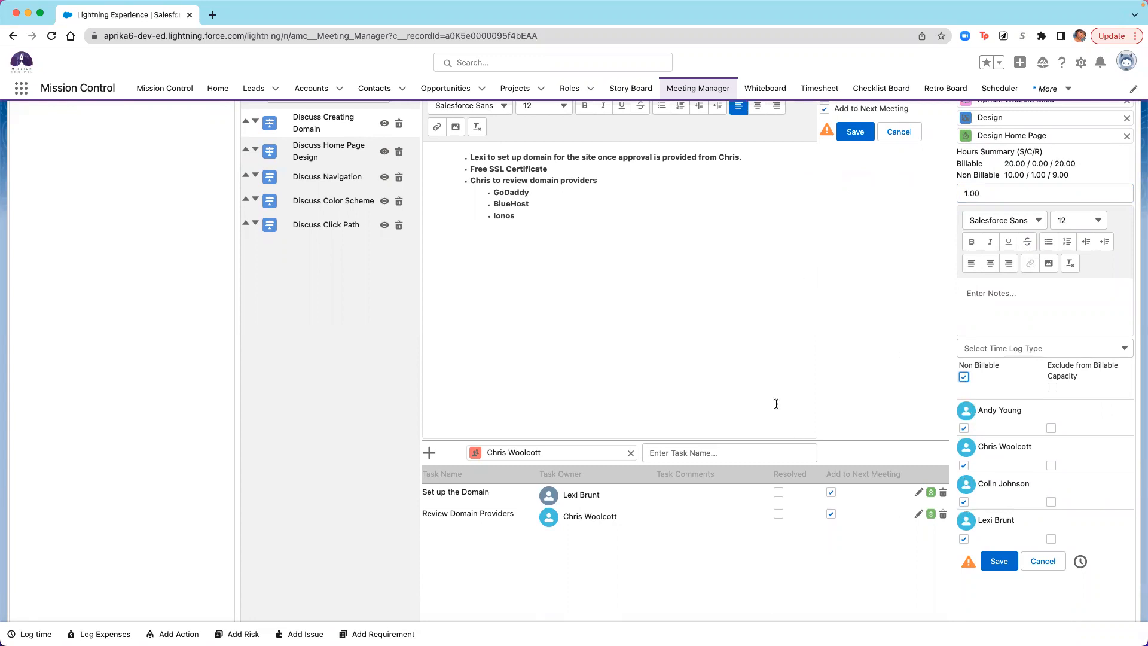
{"action": "scroll", "coordinate": [786, 372], "scroll_direction": "up", "scroll_amount": 3}
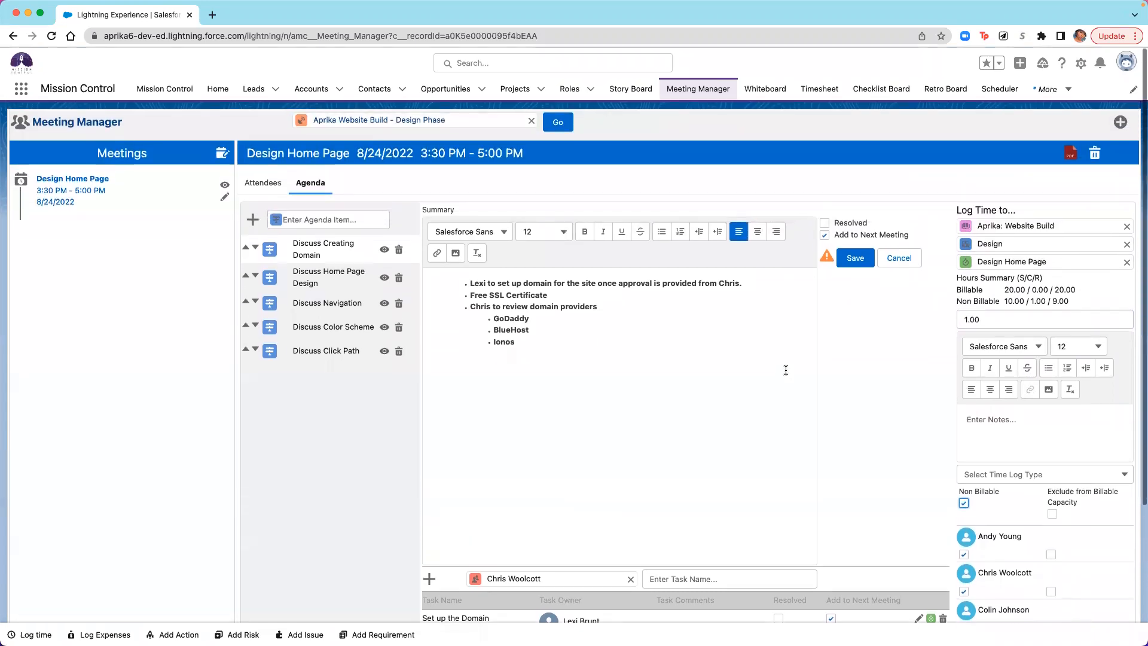
{"action": "scroll", "coordinate": [783, 369], "scroll_direction": "down", "scroll_amount": 2}
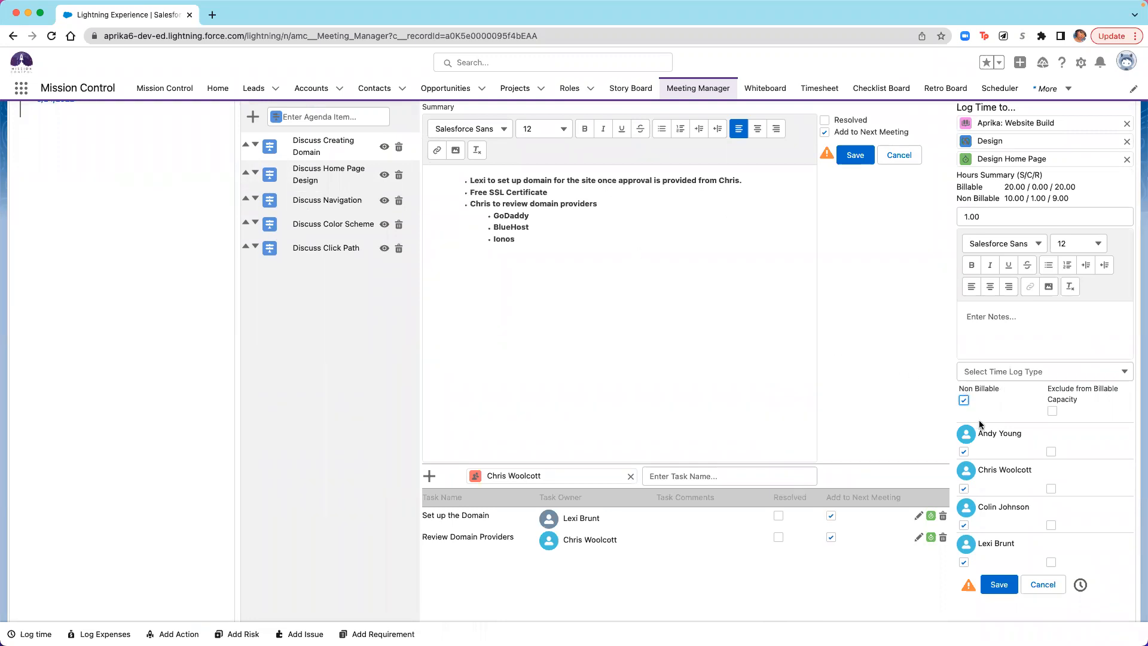
- Add the note "Aprika Website Build Meeting 1" to the time log, and save the log
{"action": "left_click", "coordinate": [963, 291]}
{"action": "left_click", "coordinate": [1036, 321]}
{"action": "type", "text": "Aprika Website Build Meeting 1"}
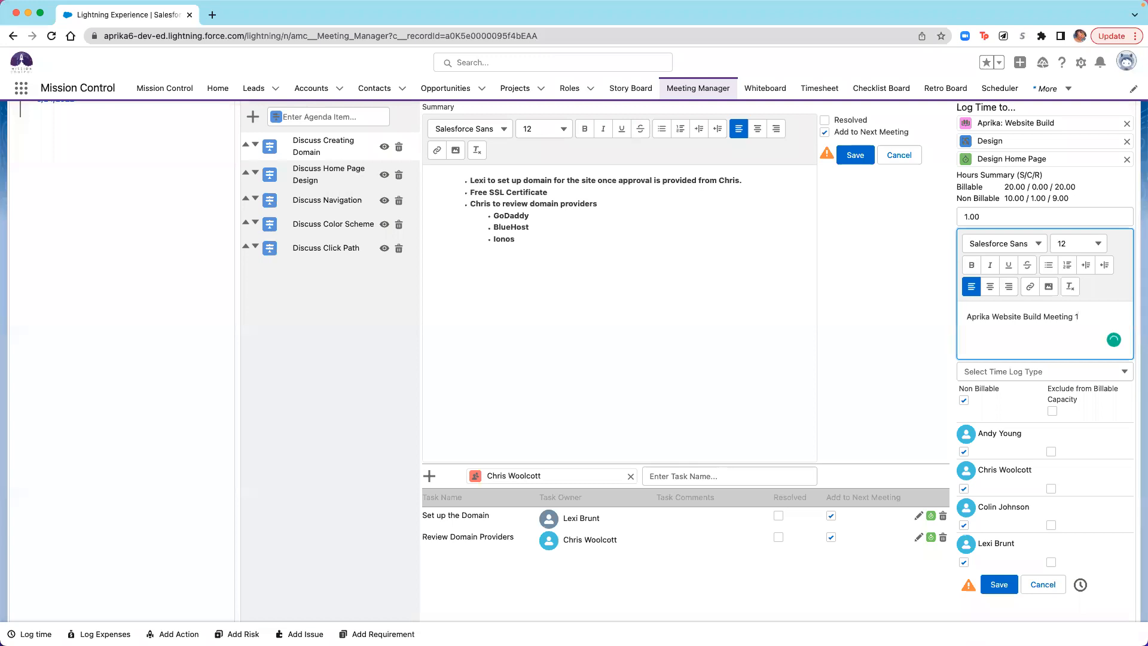
{"action": "left_click", "coordinate": [992, 593]}
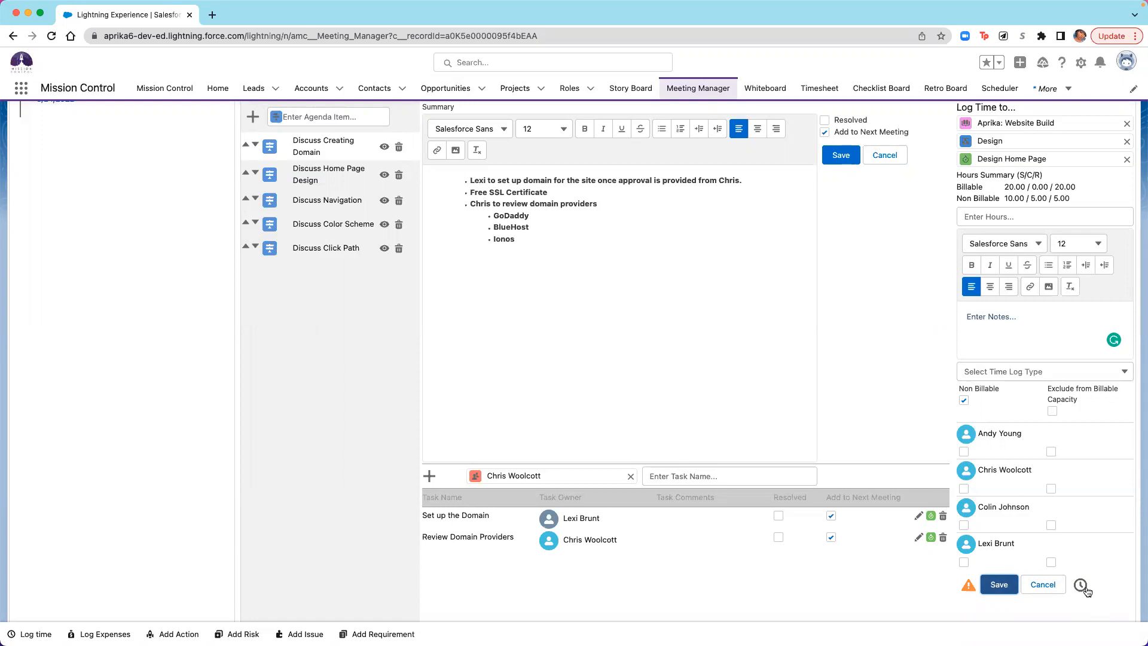
- Generate the PDF meeting notes for Design Home Page and review the attendees, apologies, agenda items, tasks and resolved marks
{"action": "scroll", "coordinate": [1000, 254], "scroll_direction": "up", "scroll_amount": 3}
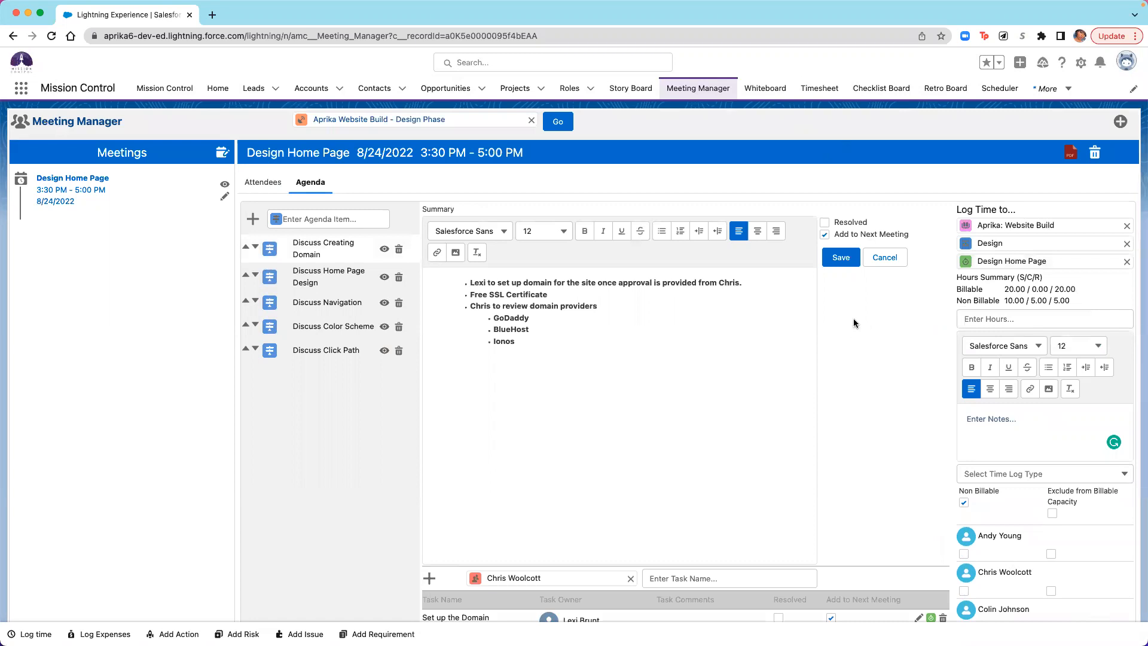
{"action": "left_click", "coordinate": [1070, 153]}
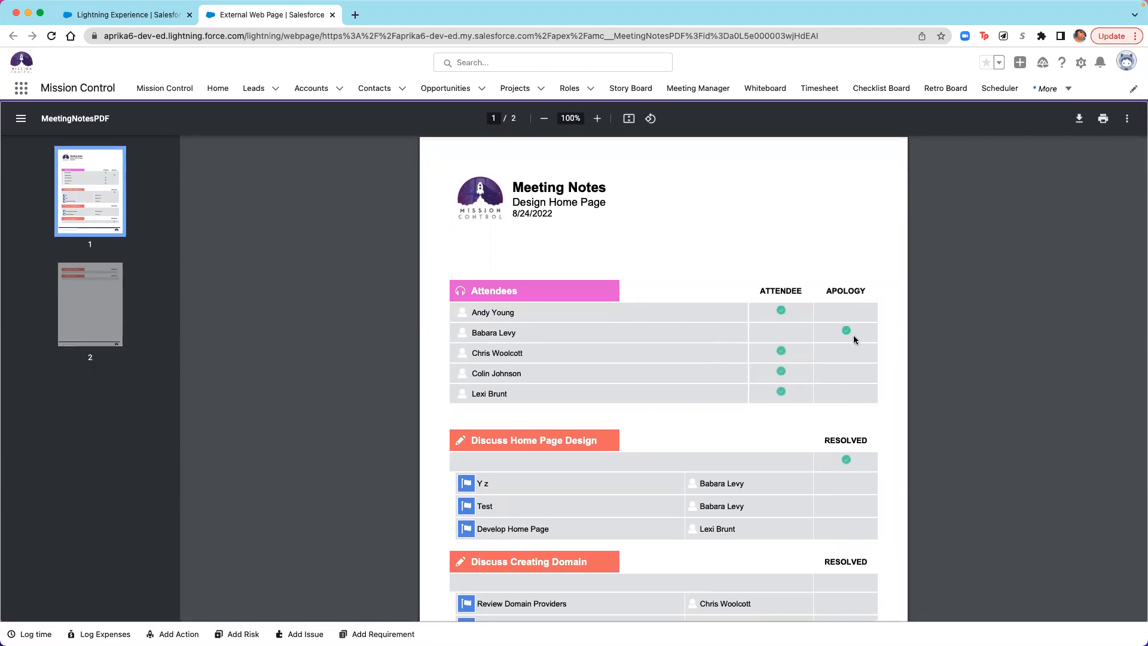
{"action": "scroll", "coordinate": [849, 335], "scroll_direction": "down", "scroll_amount": 5}
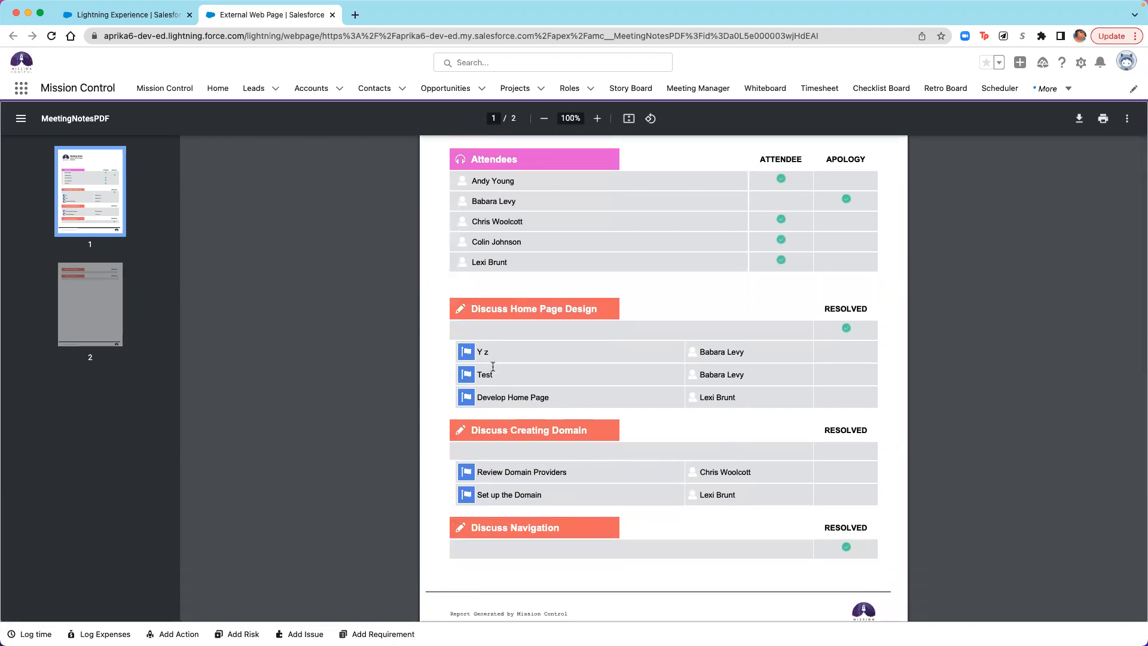
{"action": "scroll", "coordinate": [563, 400], "scroll_direction": "down", "scroll_amount": 3}
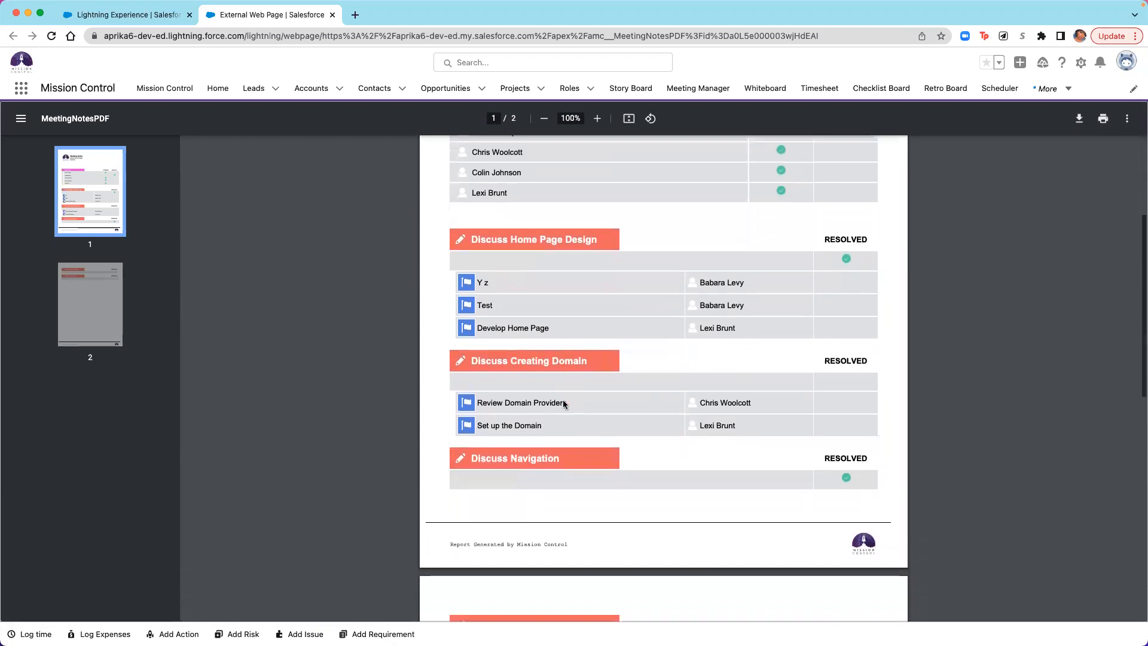
{"action": "scroll", "coordinate": [563, 403], "scroll_direction": "down", "scroll_amount": 4}
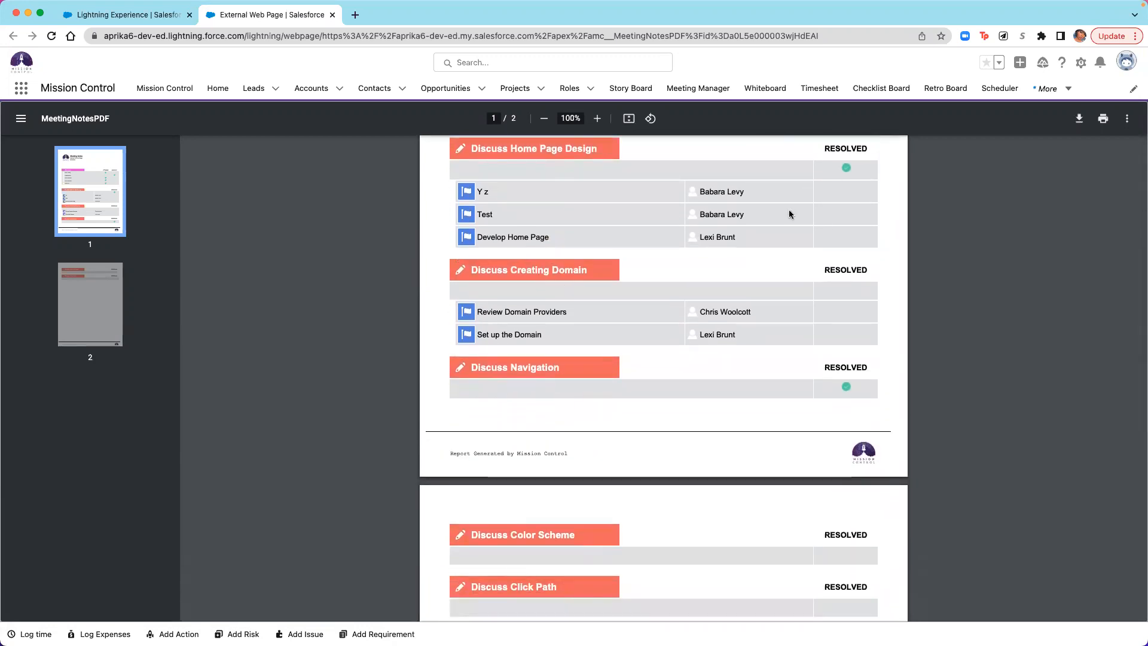
{"action": "scroll", "coordinate": [725, 392], "scroll_direction": "down", "scroll_amount": 2}
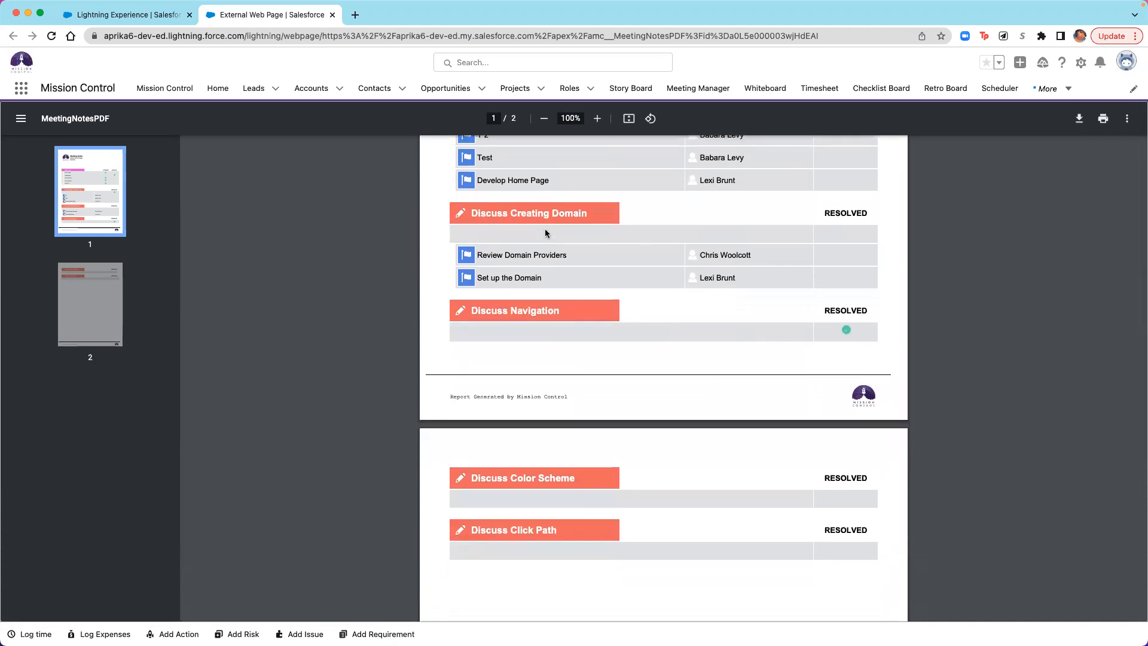
{"action": "scroll", "coordinate": [808, 266], "scroll_direction": "down", "scroll_amount": 4}
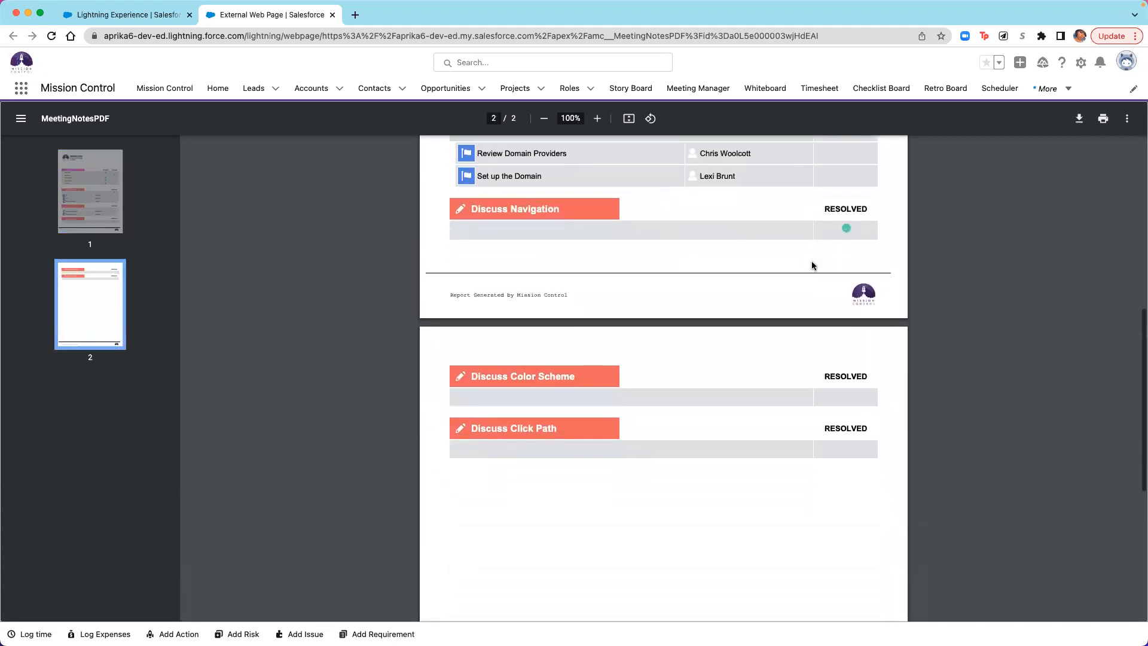
{"action": "scroll", "coordinate": [812, 265], "scroll_direction": "down", "scroll_amount": 1}
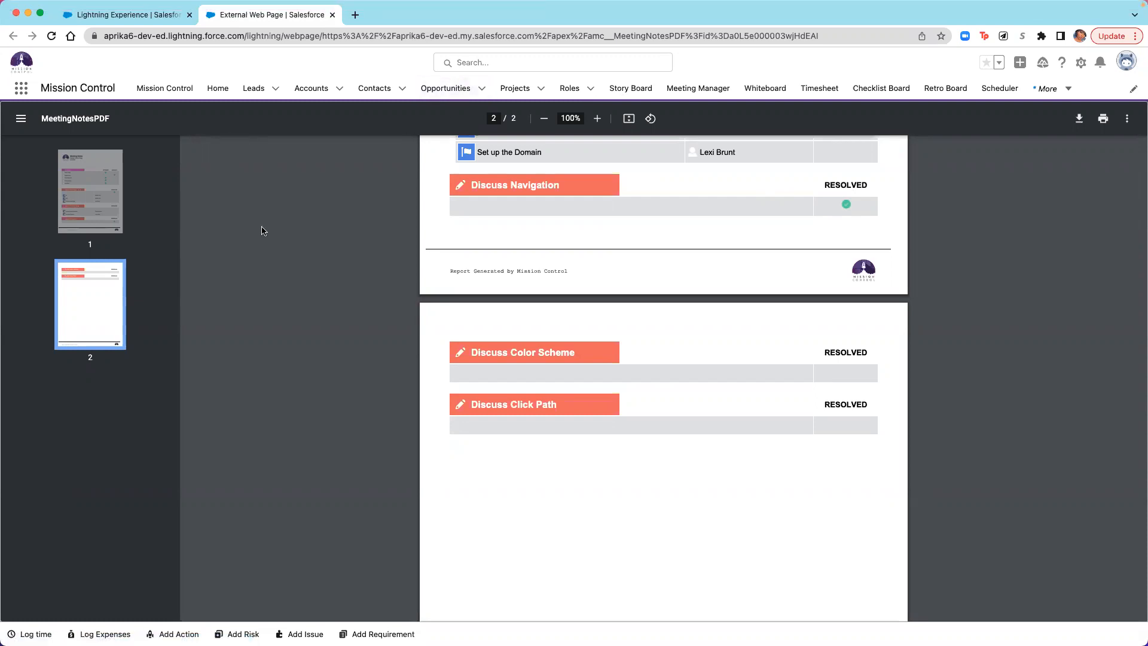
{"action": "scroll", "coordinate": [261, 231], "scroll_direction": "up", "scroll_amount": 3}
{"action": "scroll", "coordinate": [261, 230], "scroll_direction": "up", "scroll_amount": 5}
- Return from the PDF meeting notes to the Design Home Page meeting in Meeting Manager
{"action": "left_click", "coordinate": [80, 7]}
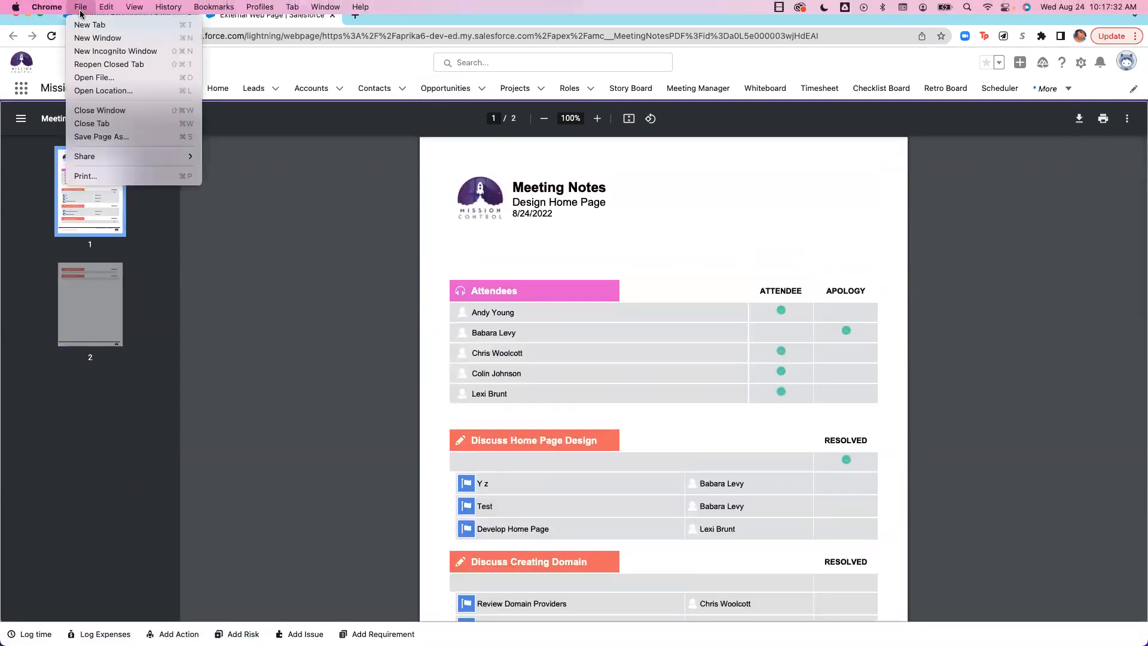
{"action": "left_click", "coordinate": [326, 199]}
{"action": "left_click", "coordinate": [108, 14]}
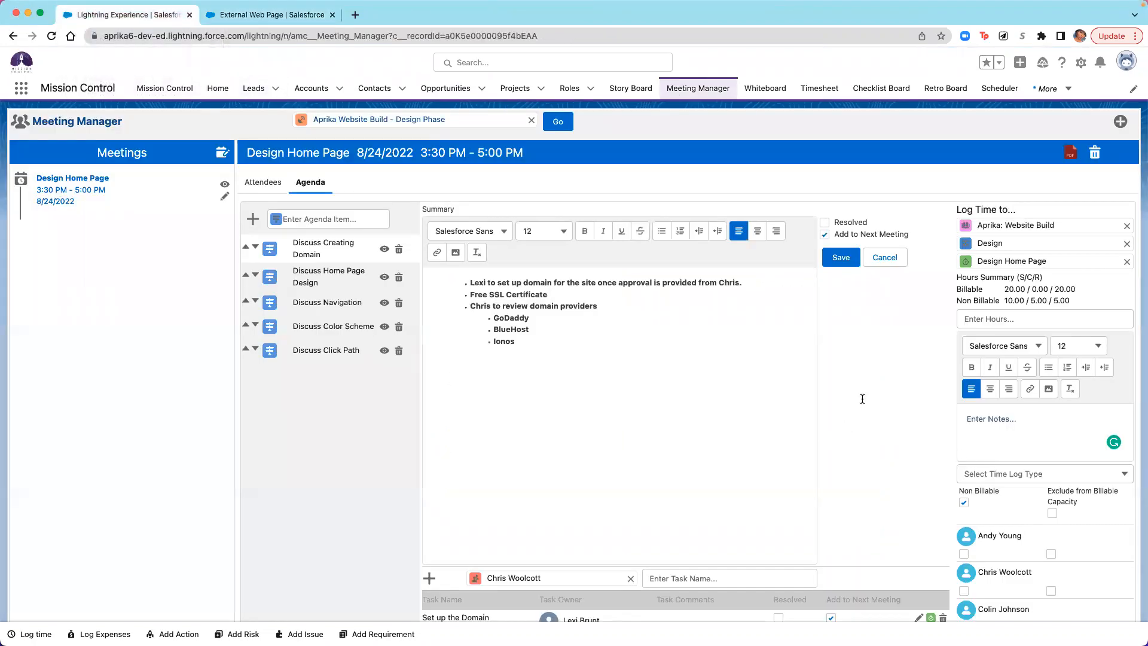
{"action": "left_click", "coordinate": [222, 154]}
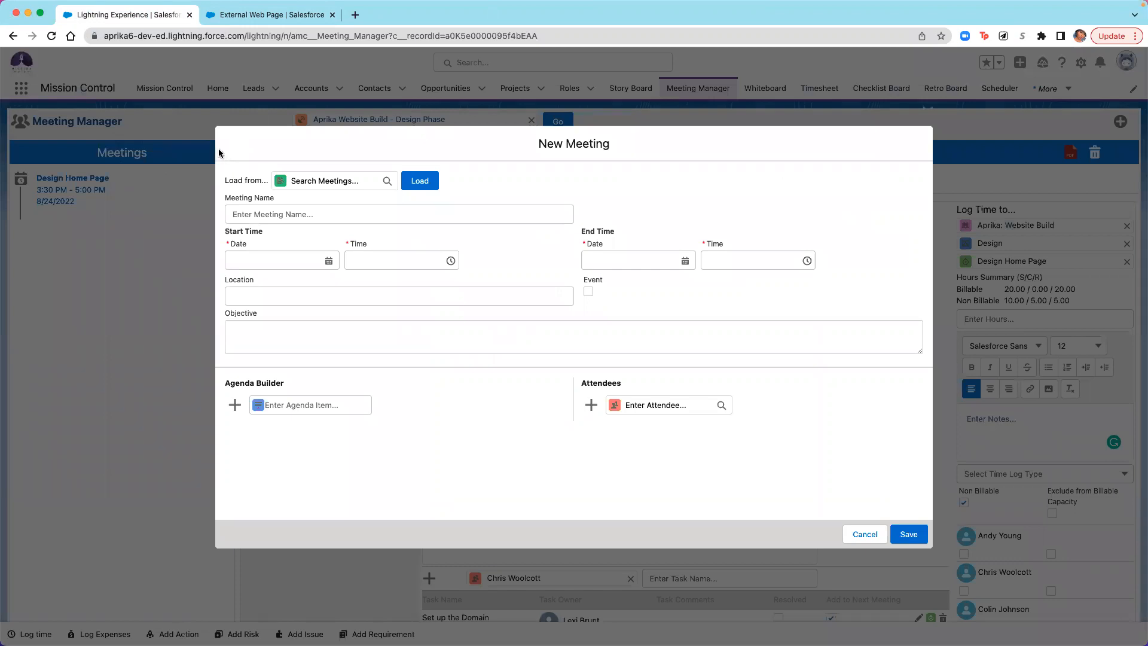
{"action": "left_click", "coordinate": [859, 532]}
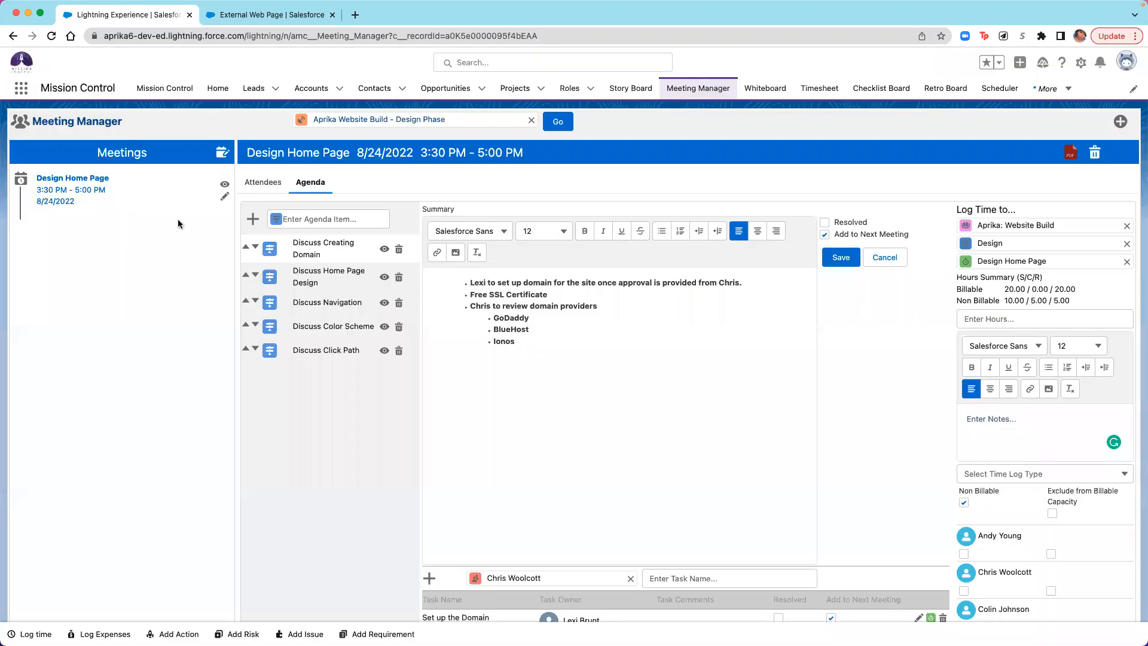
{"action": "left_click", "coordinate": [221, 156]}
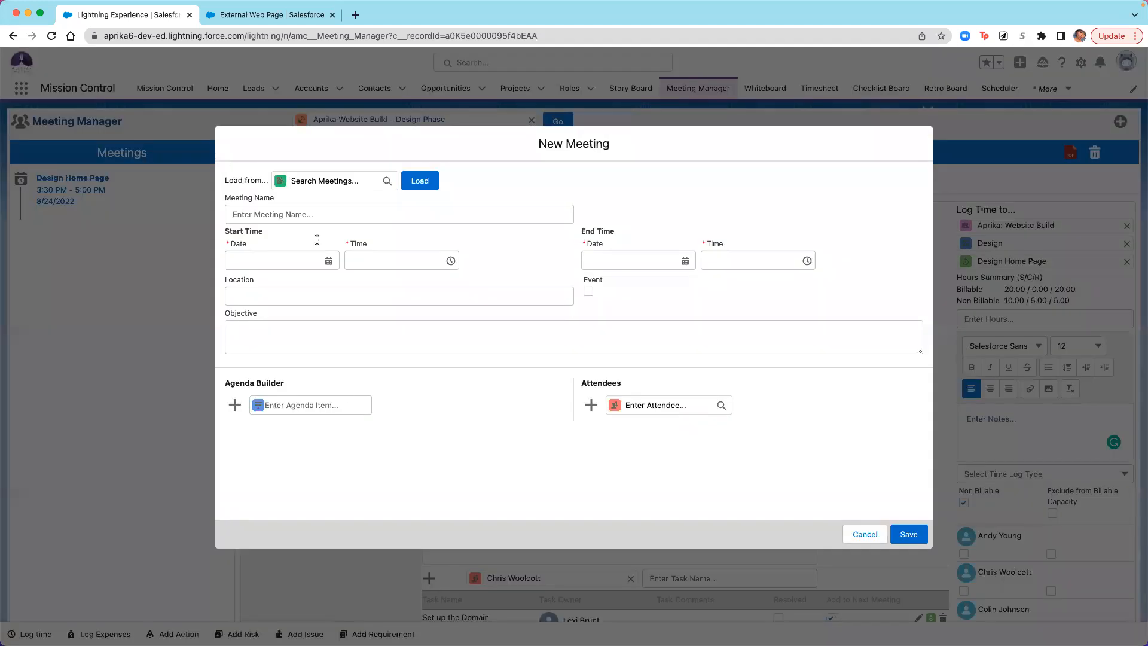
{"action": "left_click", "coordinate": [323, 181]}
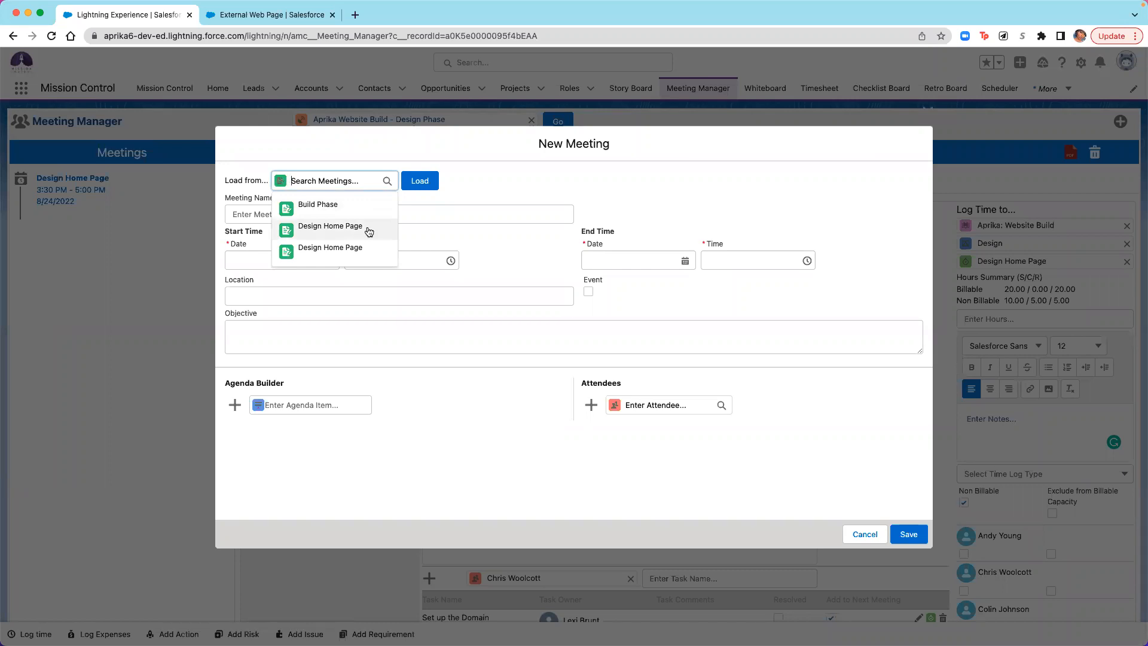
{"action": "left_click", "coordinate": [866, 533]}
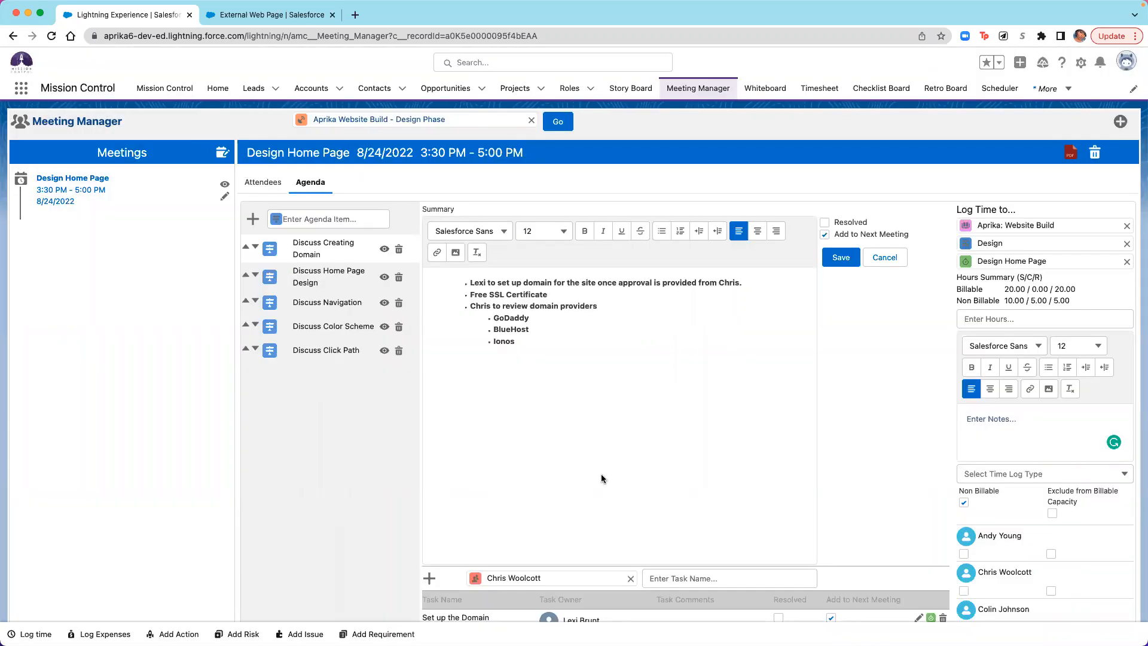
- Rename the 8/24/2022 meeting to "Design Home Page - Aprika" and save it
{"action": "left_click", "coordinate": [224, 197]}
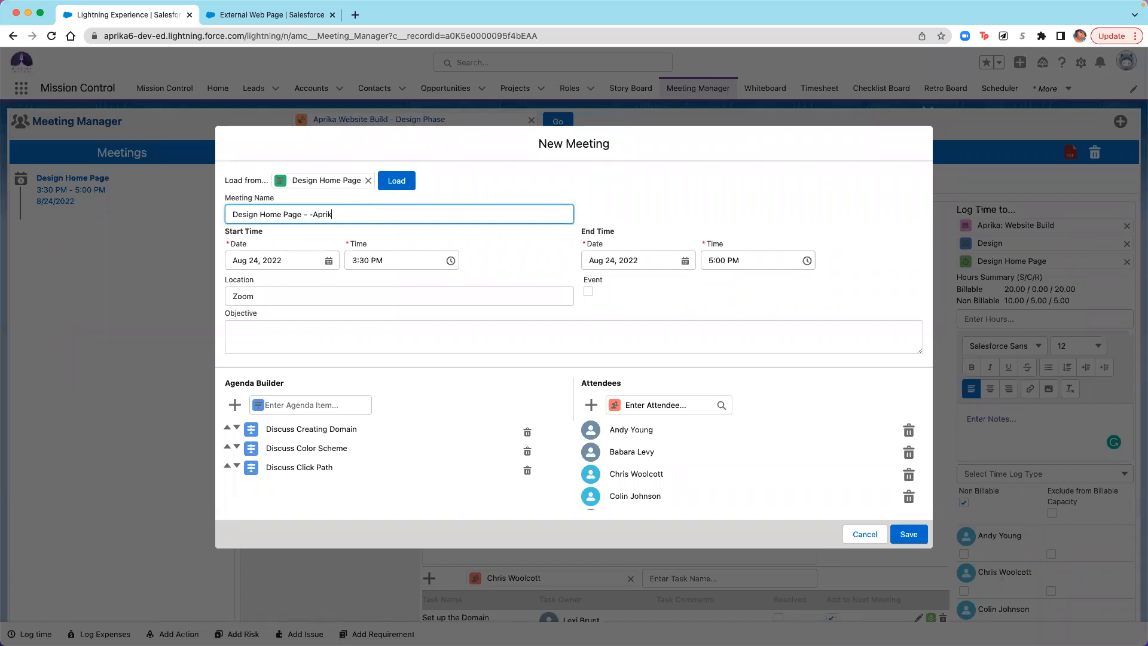
{"action": "left_click", "coordinate": [313, 213]}
{"action": "key", "text": "BackSpace"}
{"action": "left_click", "coordinate": [905, 533]}
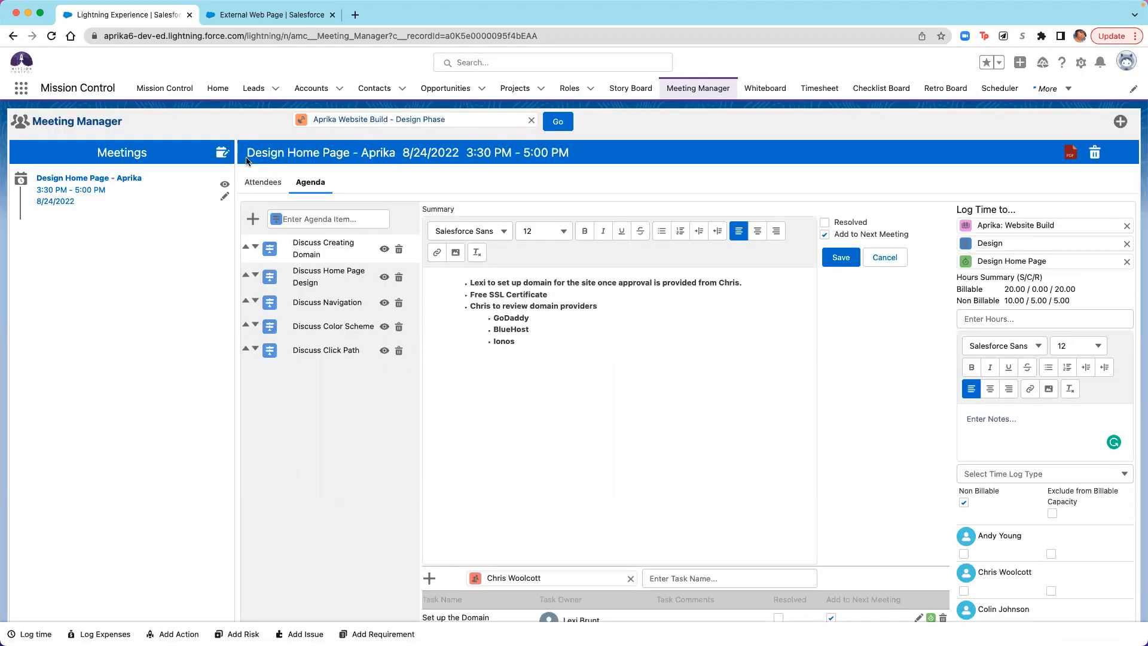
- Create a new meeting loaded from "Design Home Page - Aprika" and name it "Design Home Page - Aprika 2"
{"action": "left_click", "coordinate": [222, 153]}
{"action": "left_click", "coordinate": [332, 181]}
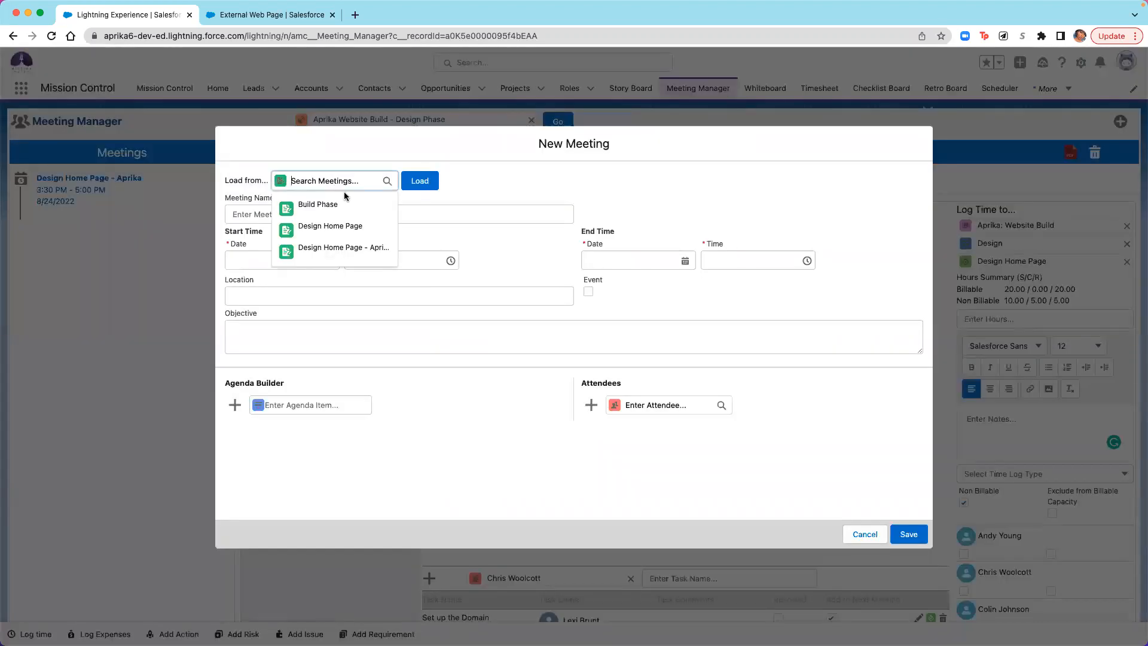
{"action": "left_click", "coordinate": [356, 256]}
{"action": "left_click", "coordinate": [427, 181]}
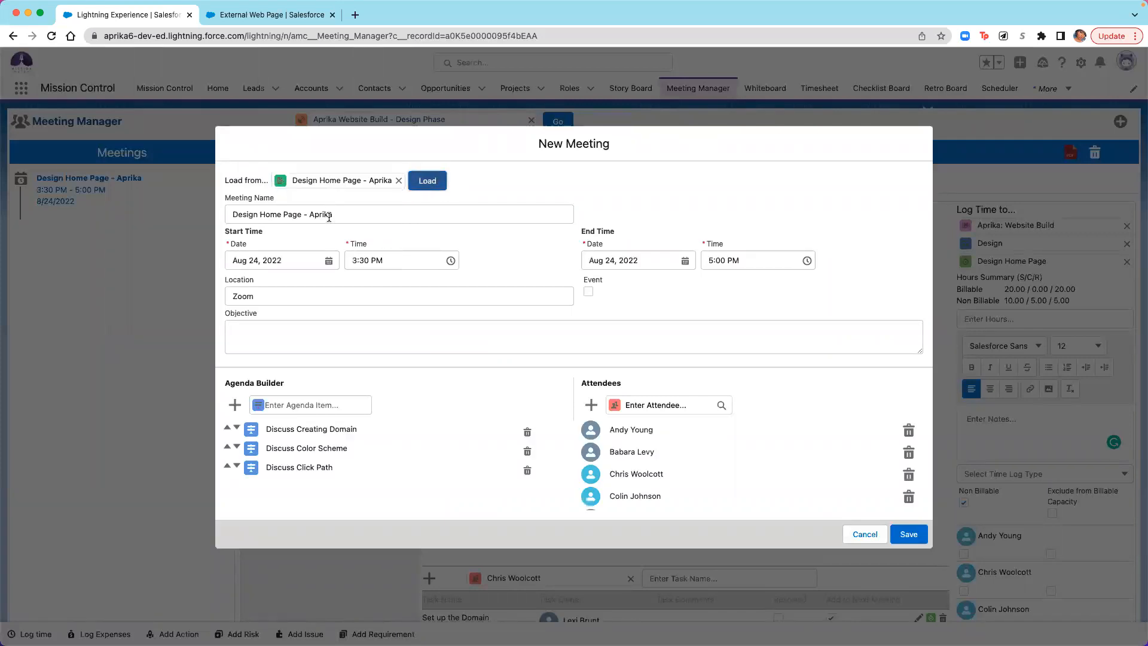
{"action": "left_click", "coordinate": [354, 218]}
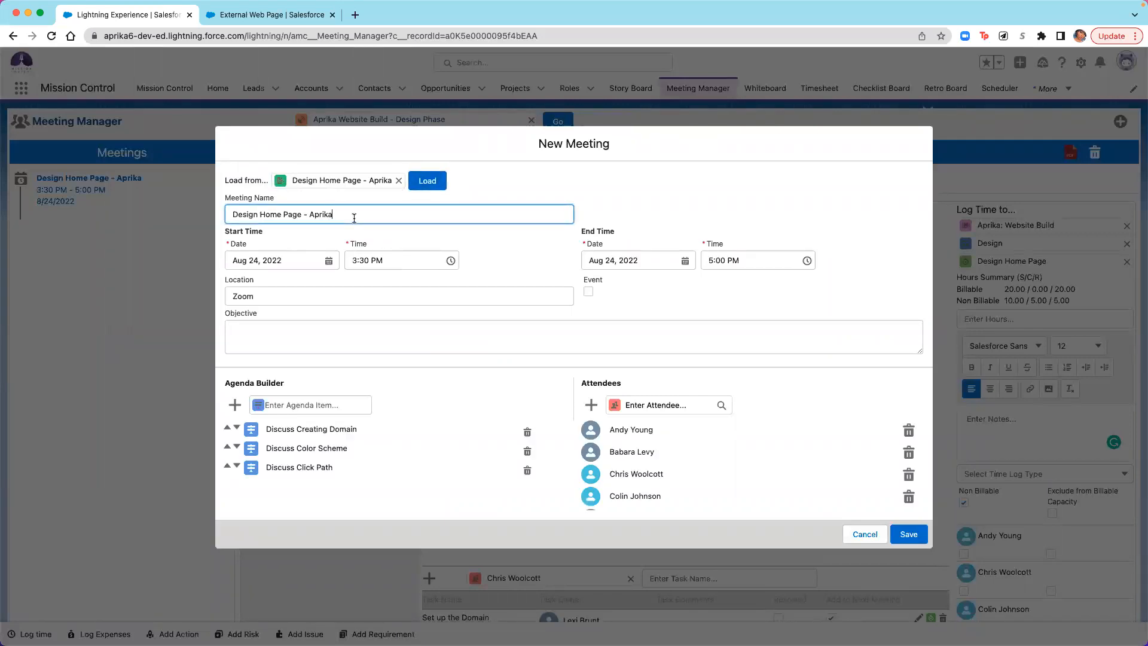
{"action": "type", "text": "1"}
- Set the new meeting's start and end dates to Sep 7, 2022, check its attendees, and save the meeting
{"action": "left_click", "coordinate": [329, 261]}
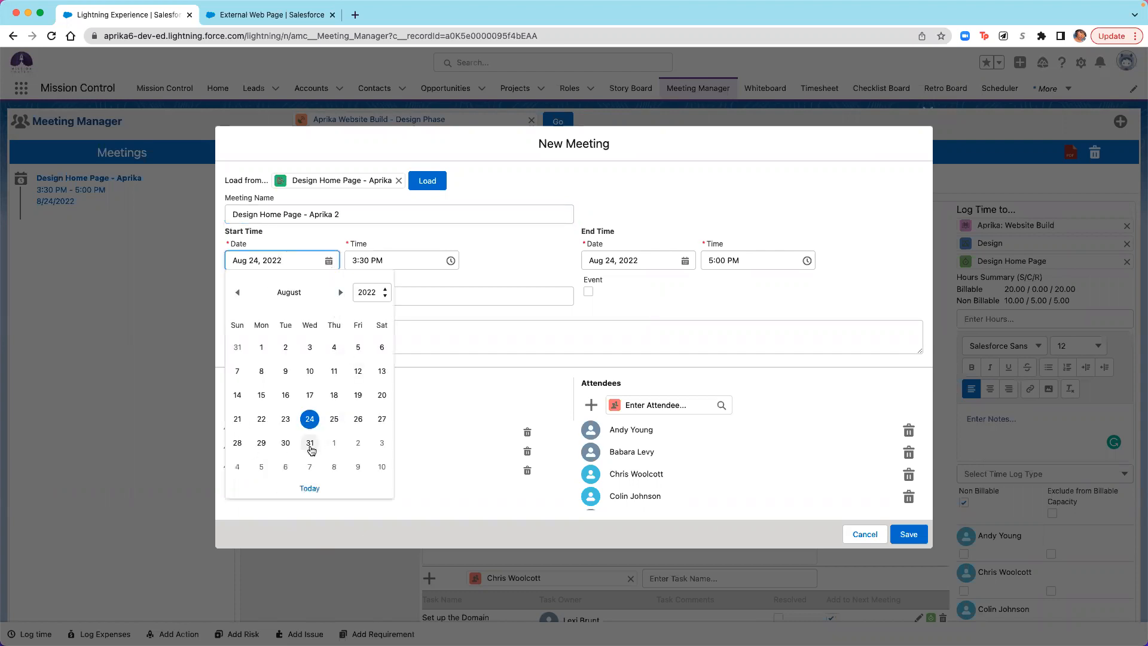
{"action": "left_click", "coordinate": [309, 466]}
{"action": "left_click", "coordinate": [686, 260]}
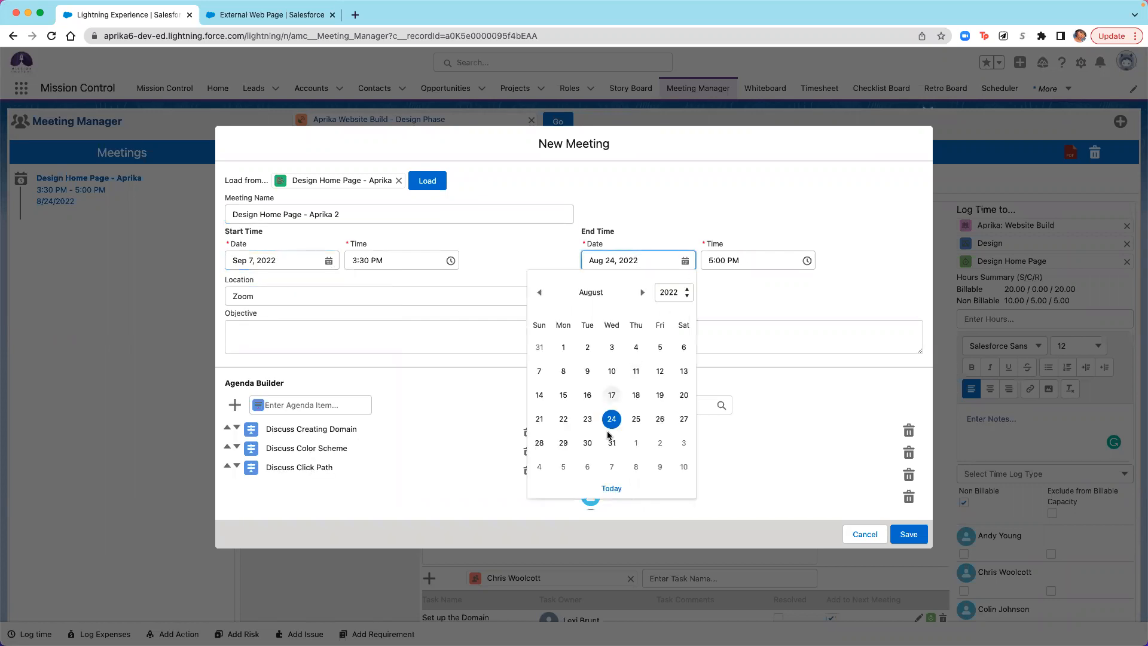
{"action": "left_click", "coordinate": [613, 467]}
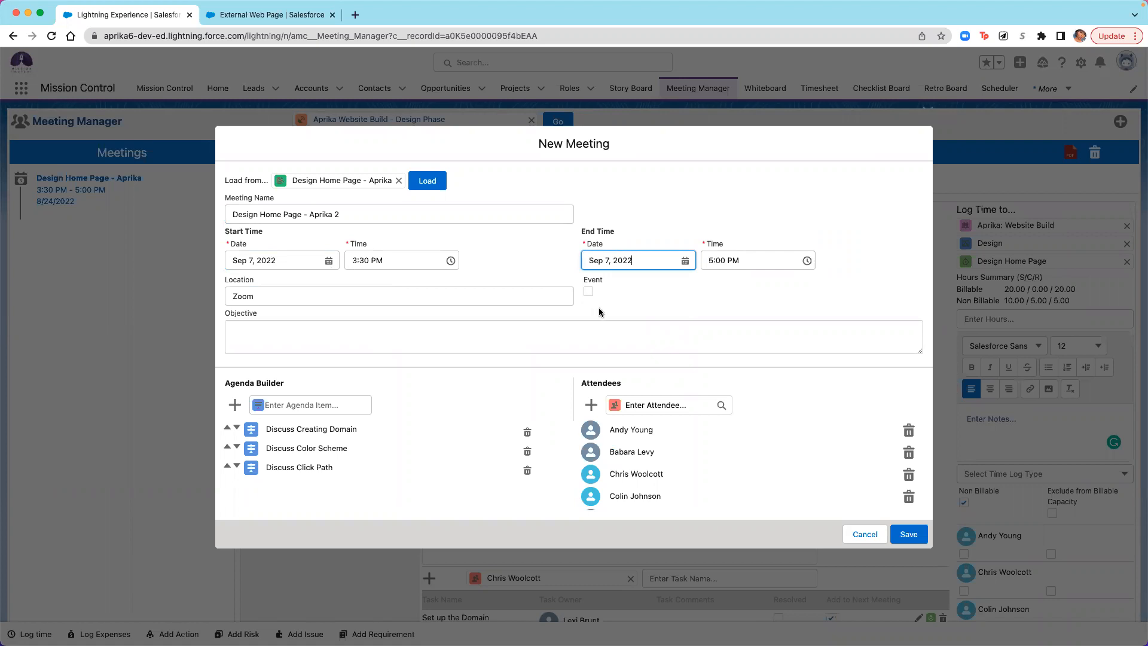
{"action": "scroll", "coordinate": [712, 369], "scroll_direction": "down", "scroll_amount": 2}
{"action": "scroll", "coordinate": [609, 421], "scroll_direction": "down", "scroll_amount": 1}
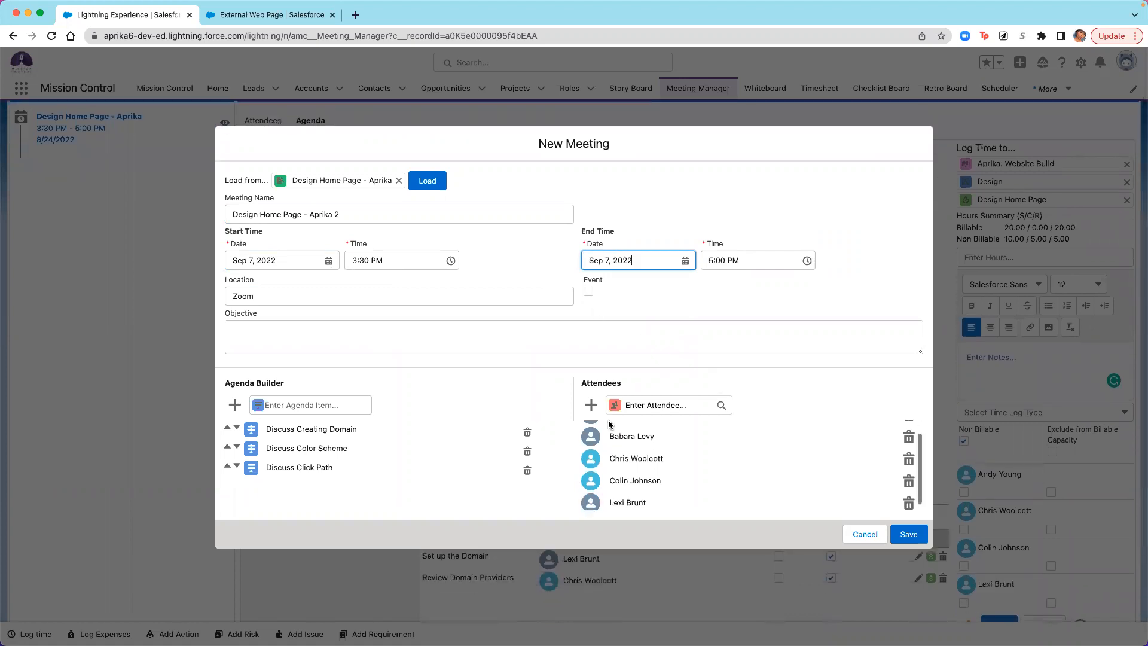
{"action": "scroll", "coordinate": [610, 424], "scroll_direction": "up", "scroll_amount": 3}
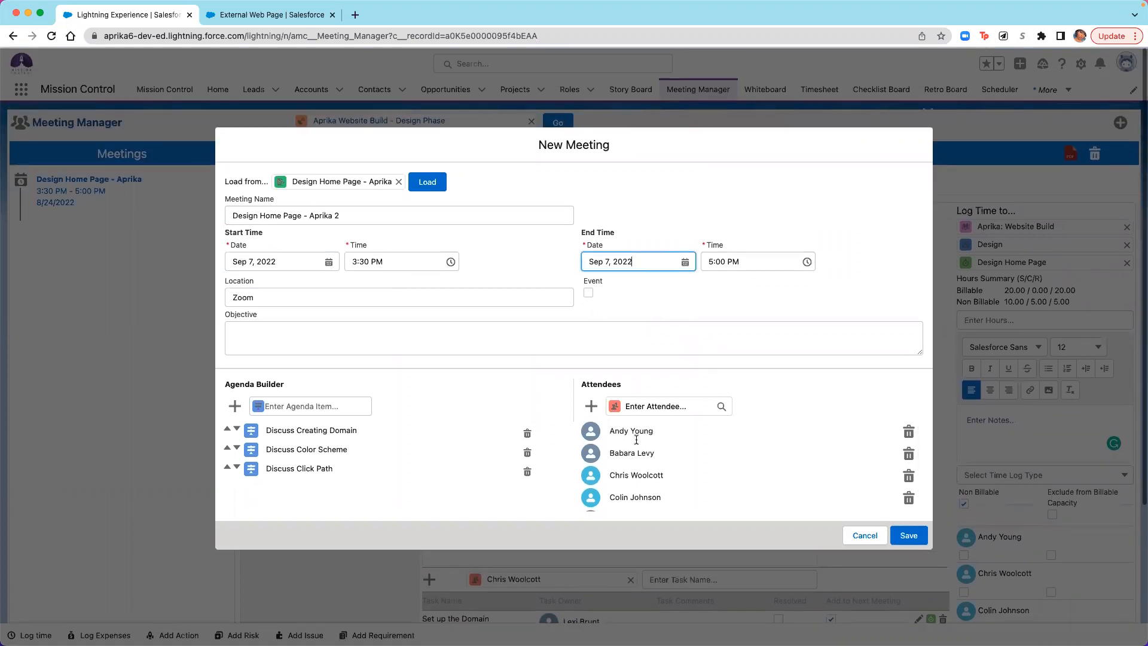
{"action": "left_click", "coordinate": [915, 537]}
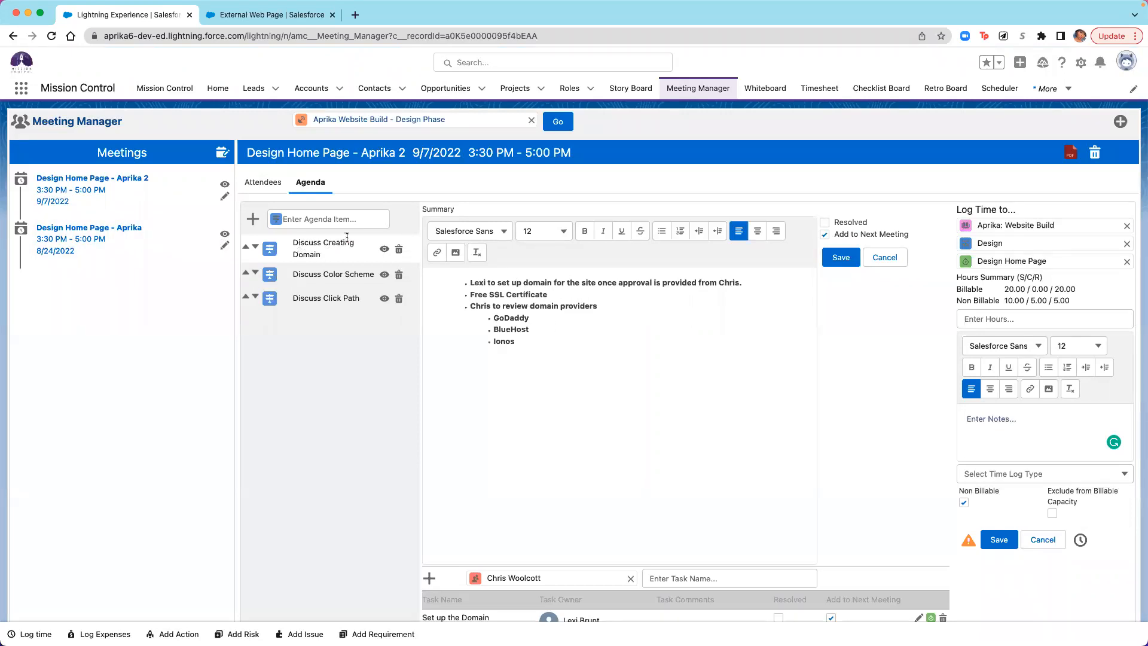
- Review the summary and carried-over tasks of the Discuss Creating Domain agenda item in the new meeting
{"action": "scroll", "coordinate": [861, 467], "scroll_direction": "down", "scroll_amount": 3}
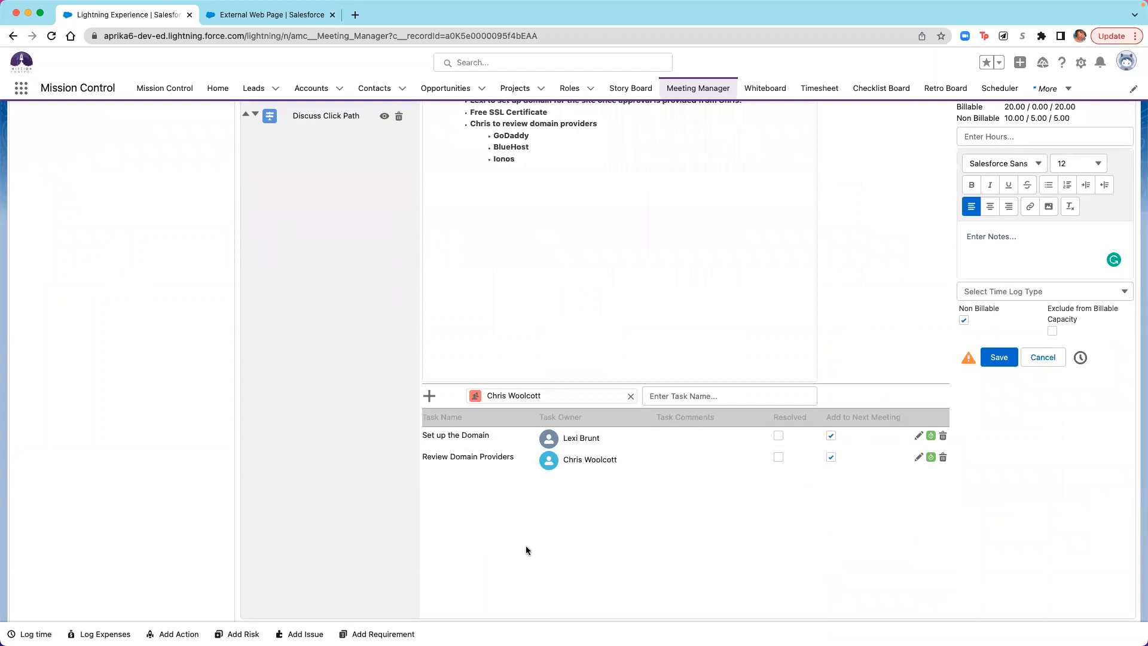
{"action": "scroll", "coordinate": [657, 401], "scroll_direction": "up", "scroll_amount": 3}
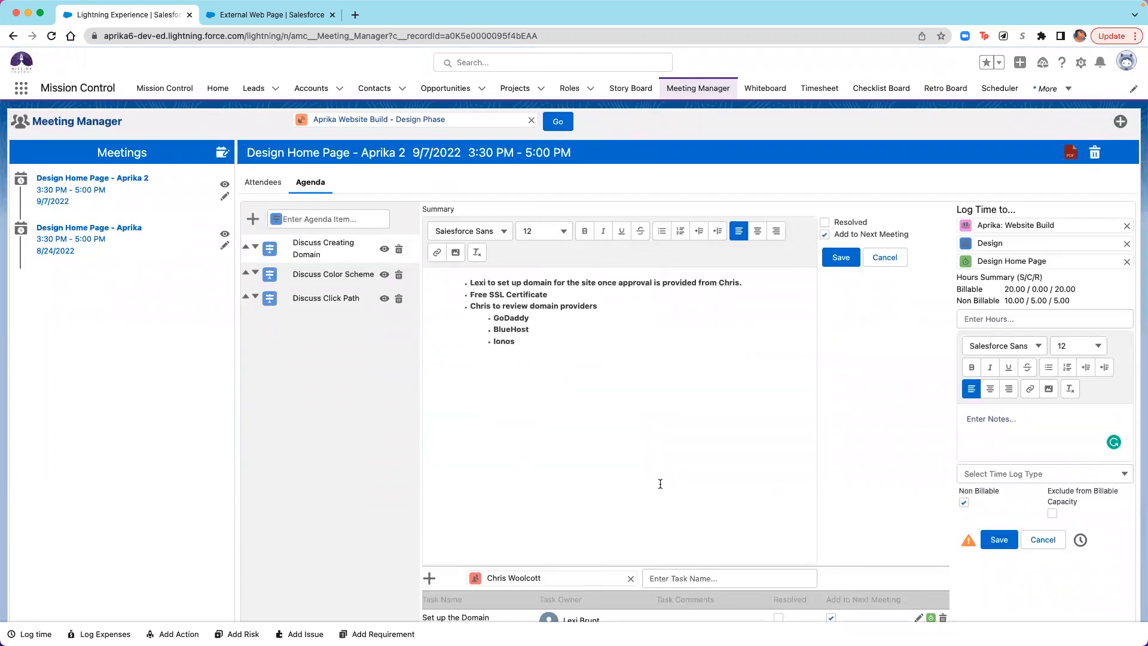
{"action": "scroll", "coordinate": [660, 483], "scroll_direction": "down", "scroll_amount": 3}
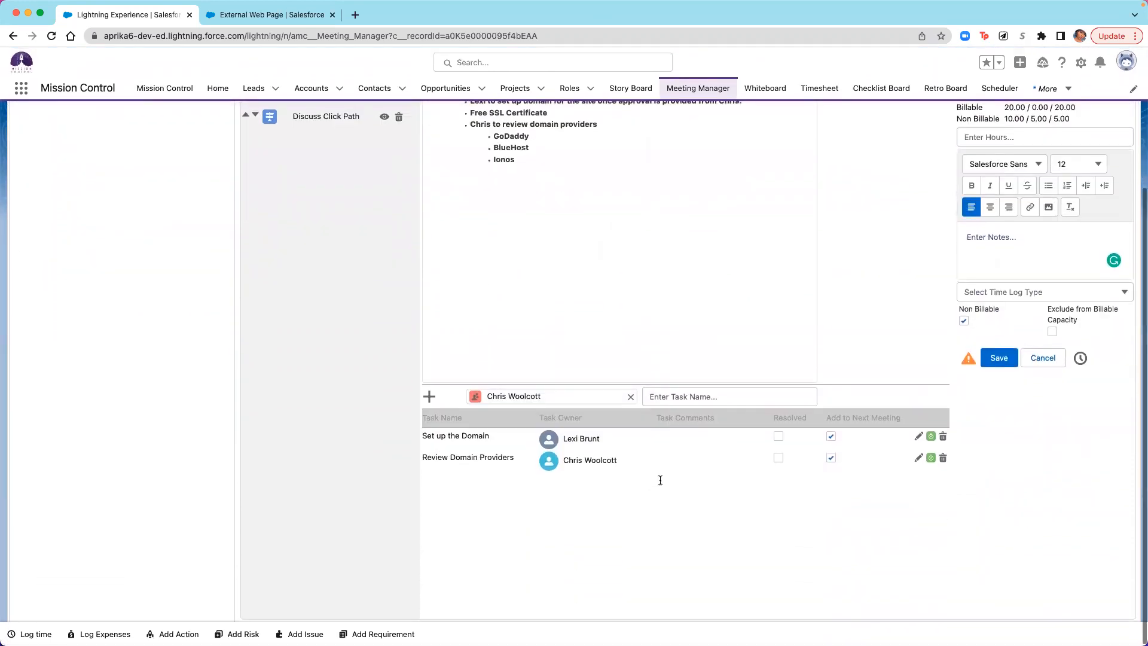
{"action": "scroll", "coordinate": [661, 480], "scroll_direction": "up", "scroll_amount": 3}
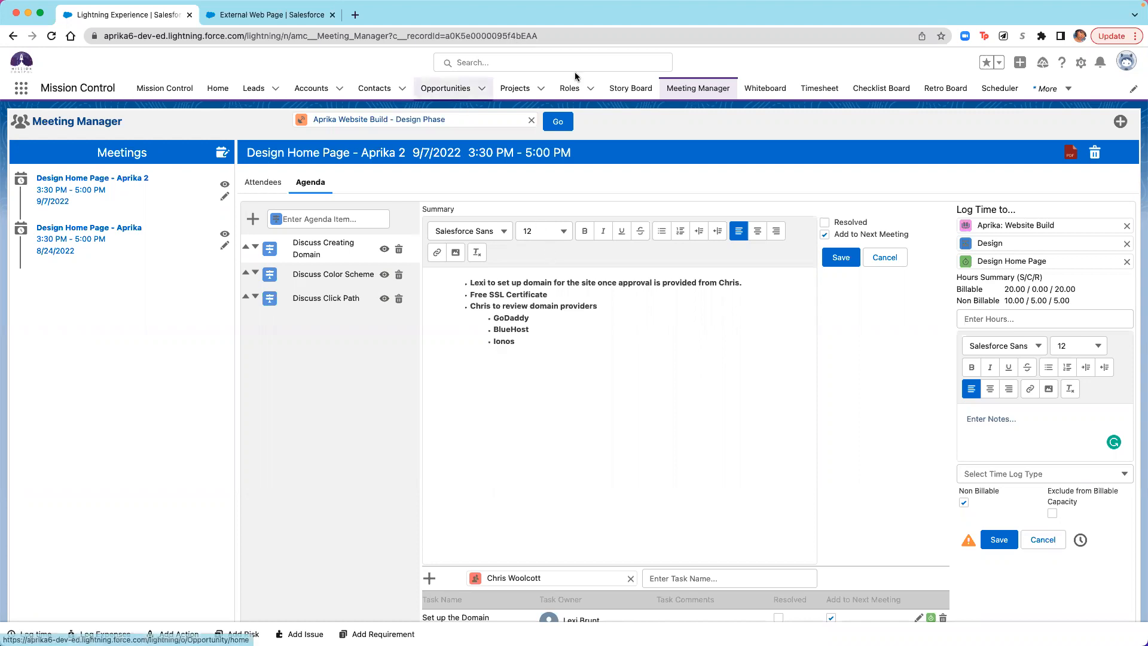
- Open a new role form and examine the fields offered for the User, Asset and Contact role sources
{"action": "left_click", "coordinate": [583, 89]}
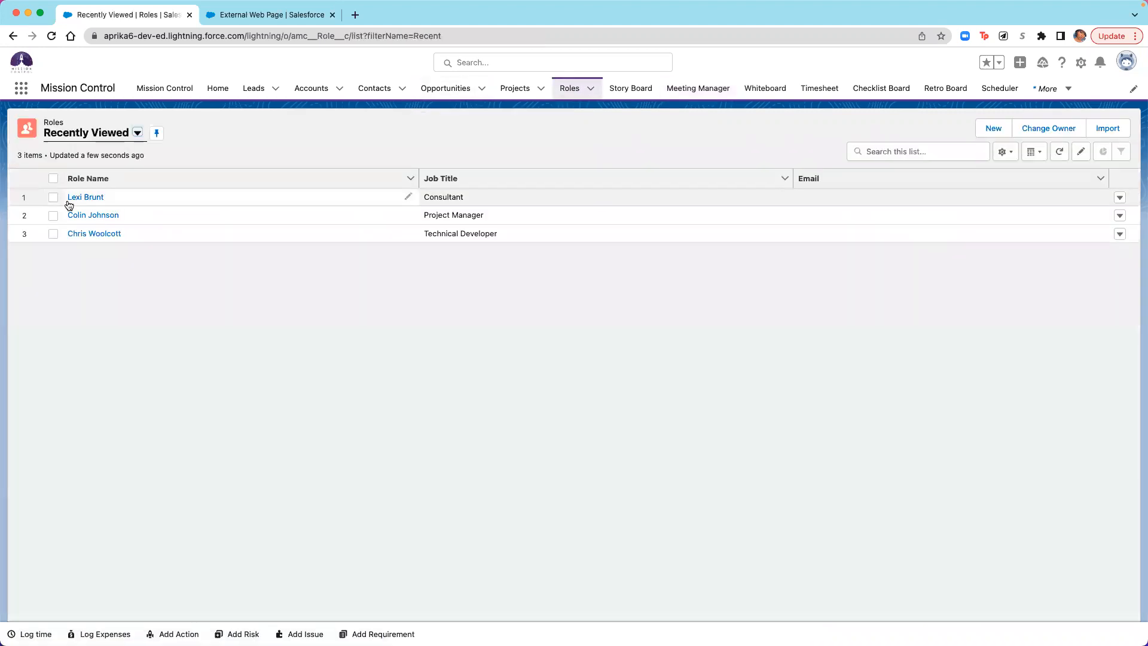
{"action": "left_click", "coordinate": [993, 128]}
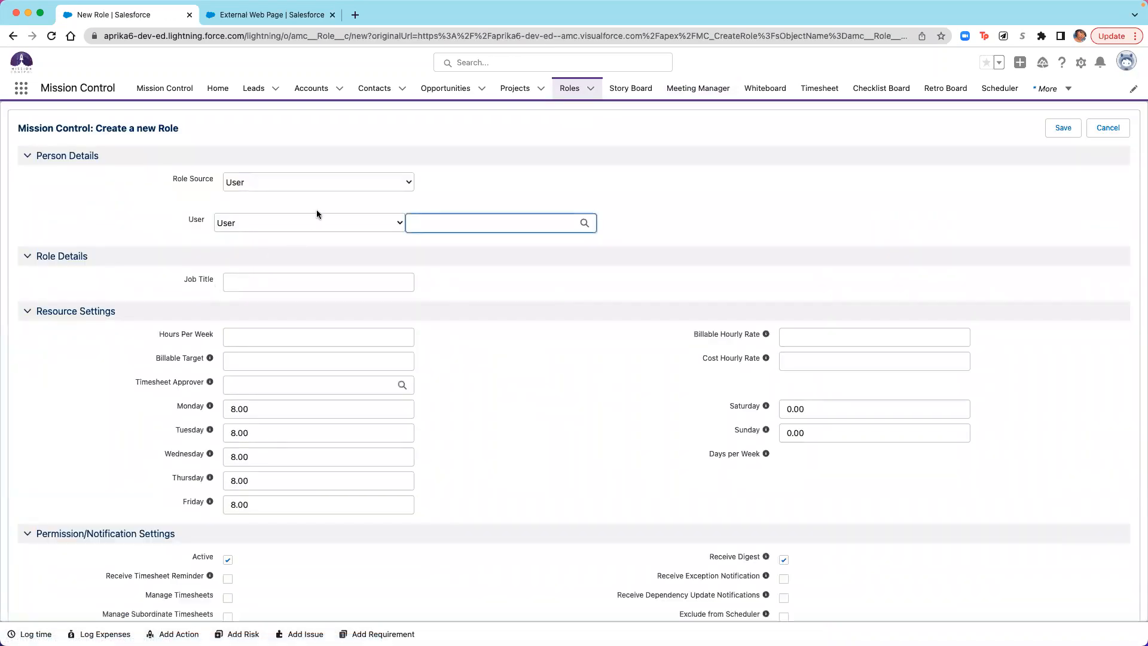
{"action": "left_click", "coordinate": [384, 222]}
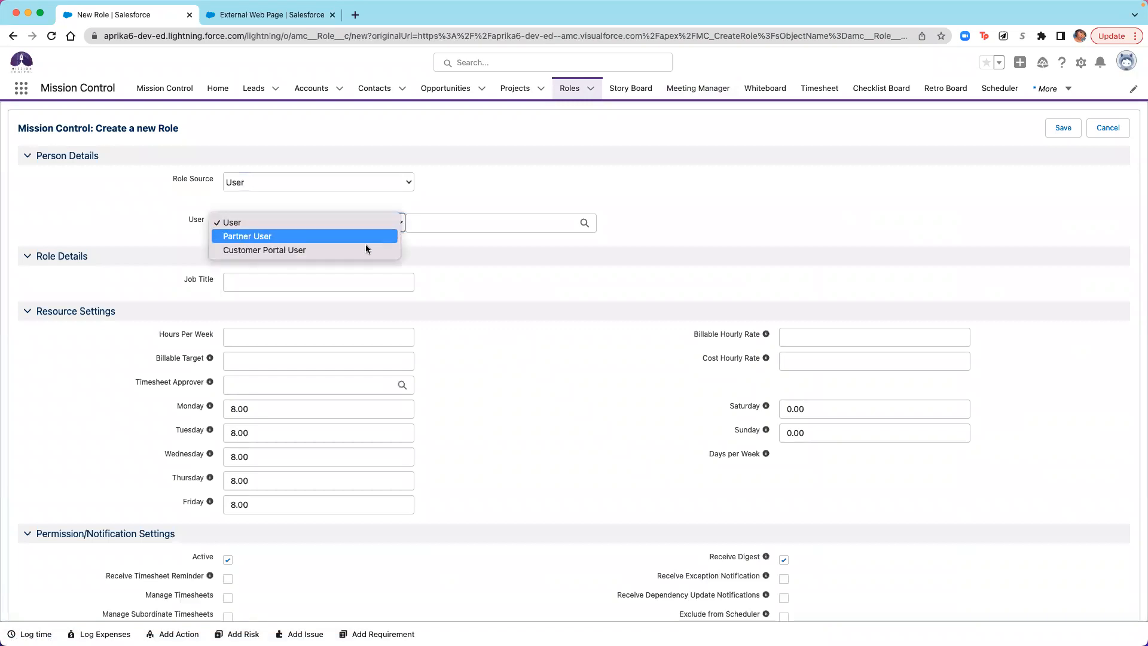
{"action": "left_click", "coordinate": [379, 181]}
{"action": "left_click", "coordinate": [379, 181]}
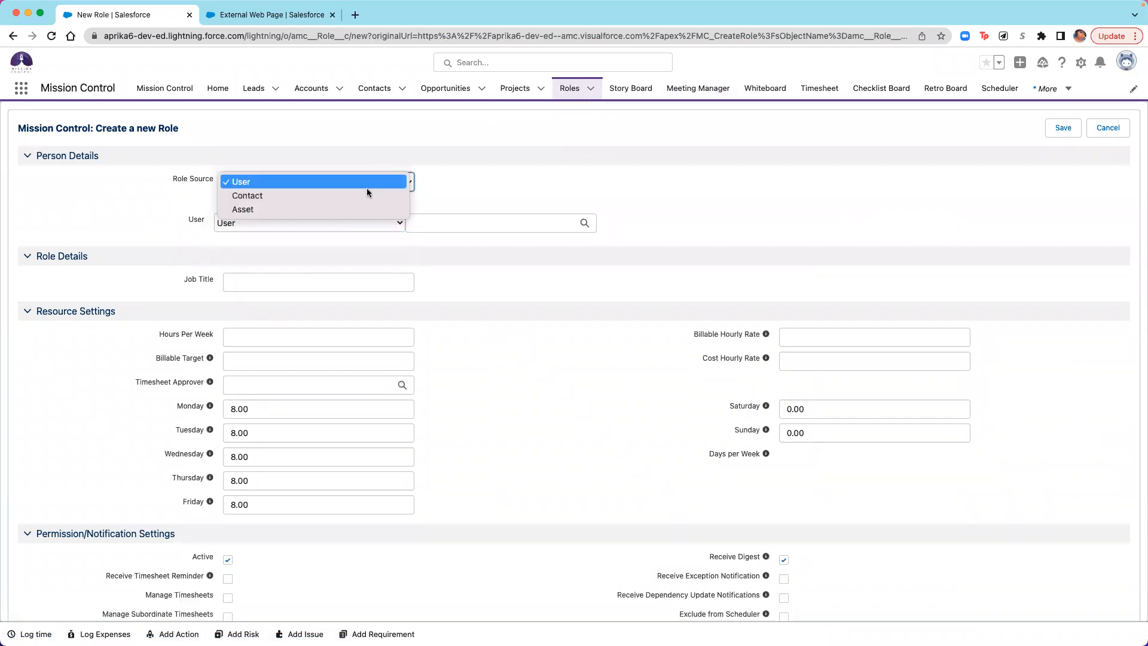
{"action": "left_click", "coordinate": [323, 209]}
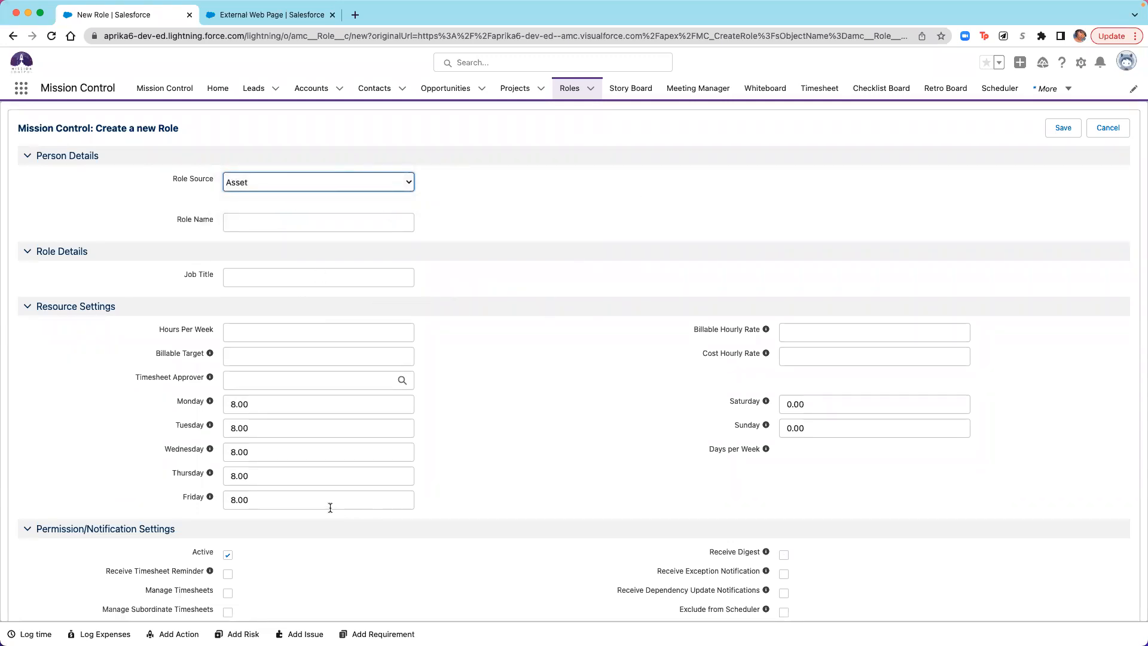
{"action": "left_click", "coordinate": [396, 185]}
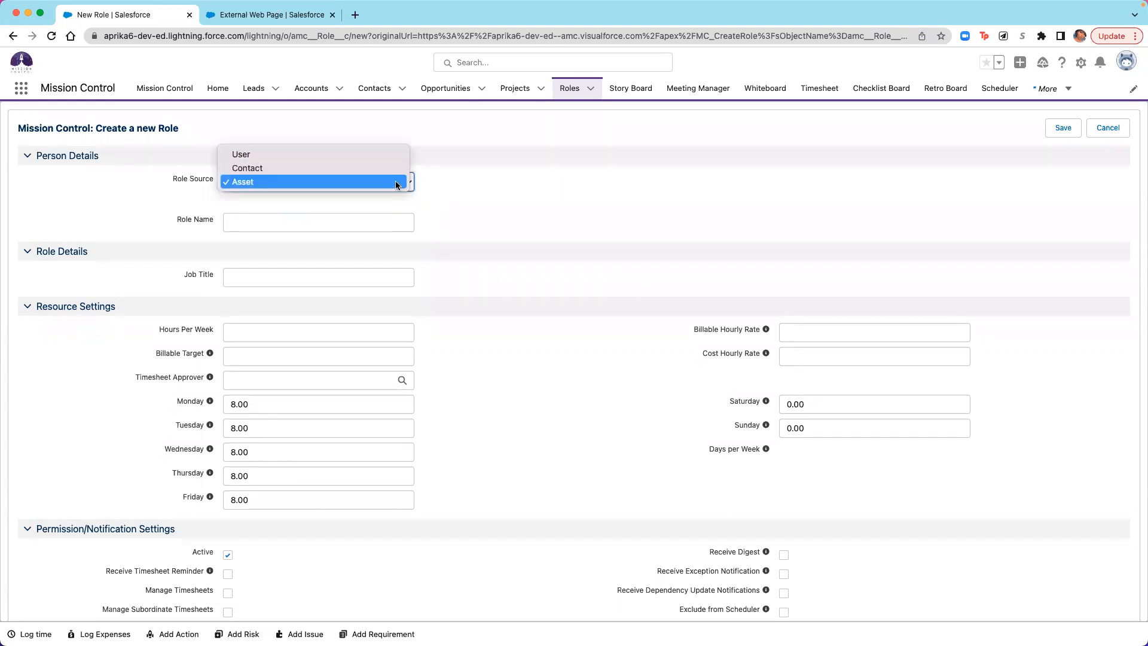
{"action": "left_click", "coordinate": [370, 168]}
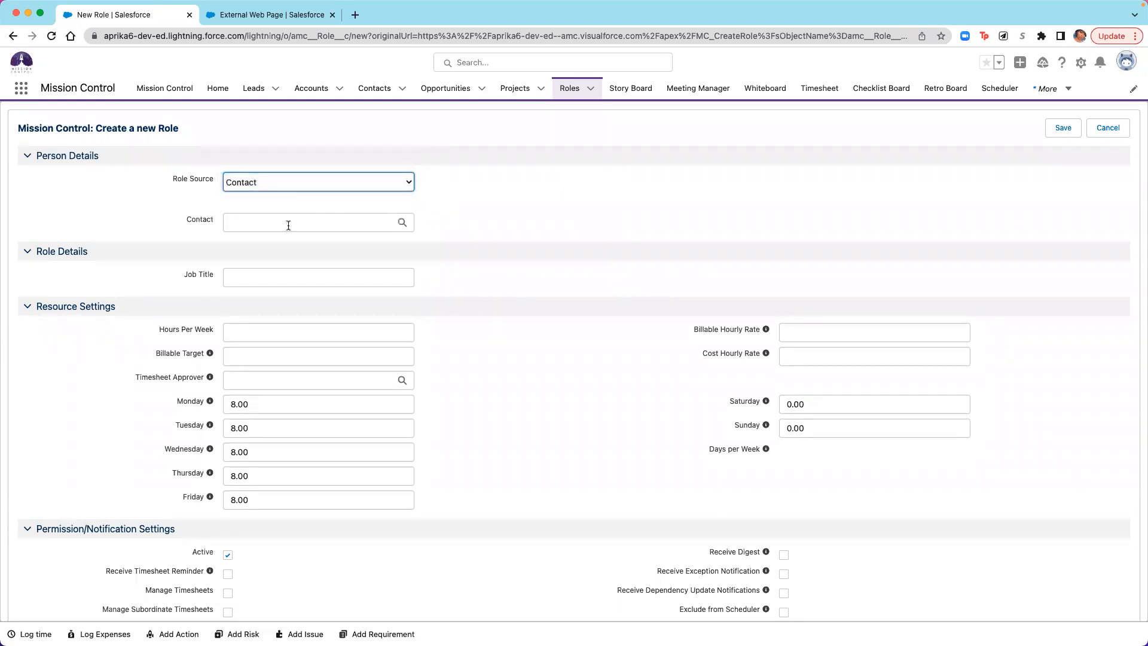
{"action": "left_click", "coordinate": [403, 224]}
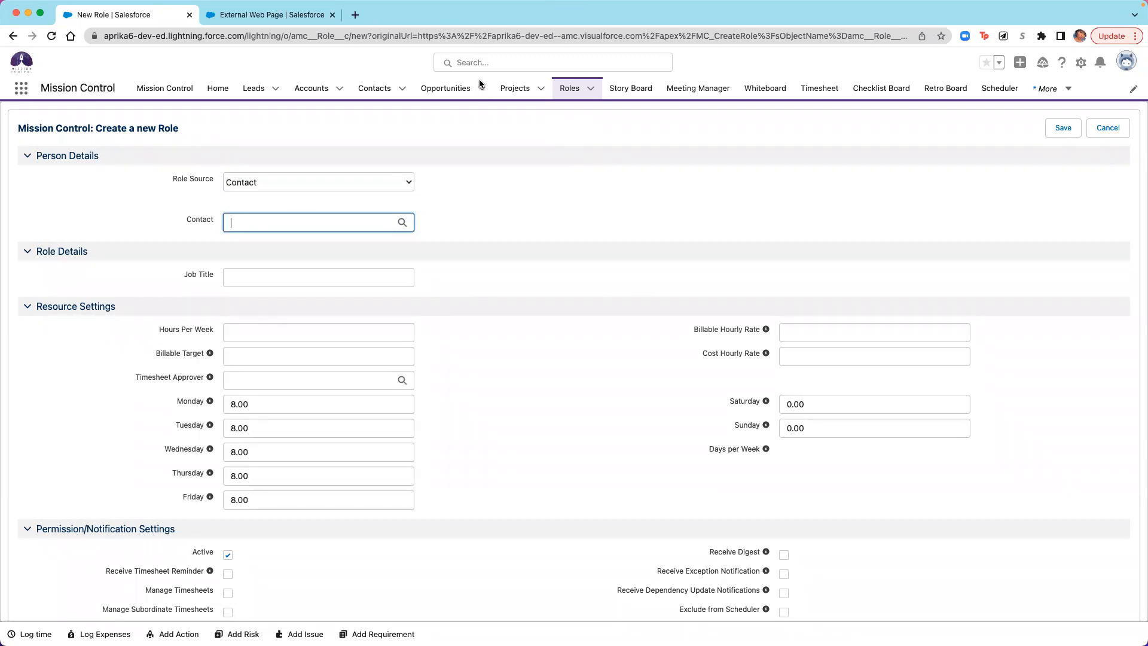
- Load the "Aprika Website Build - Design Phase" meeting manager and open the agenda of the "Design Home Page - Aprika" meeting
{"action": "left_click", "coordinate": [700, 96]}
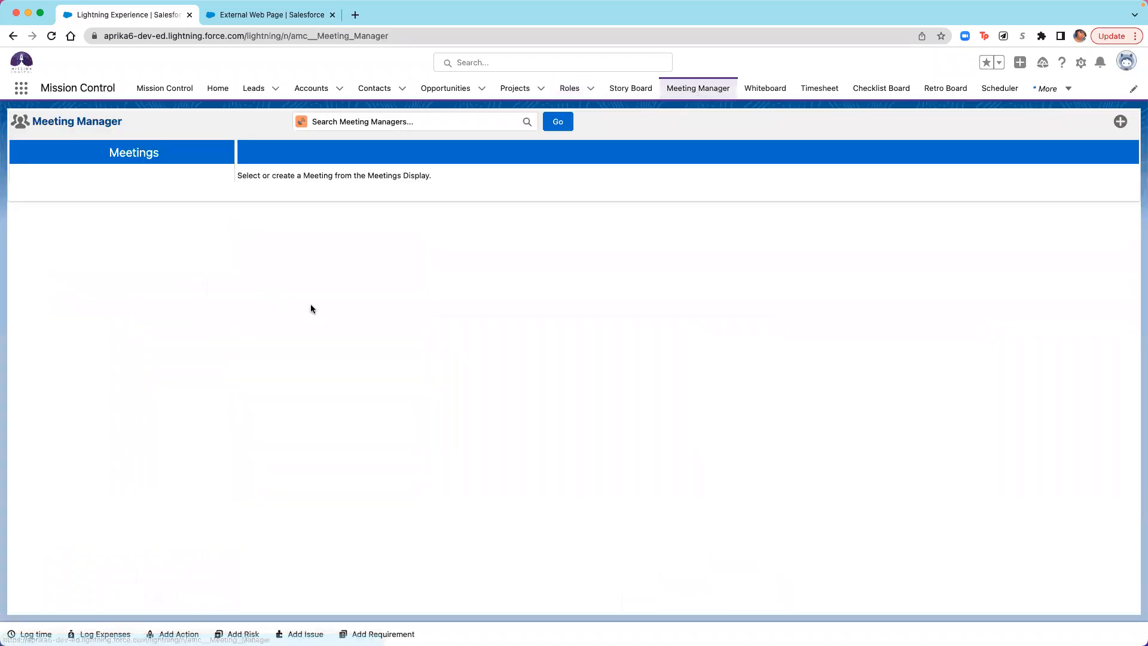
{"action": "left_click", "coordinate": [383, 123]}
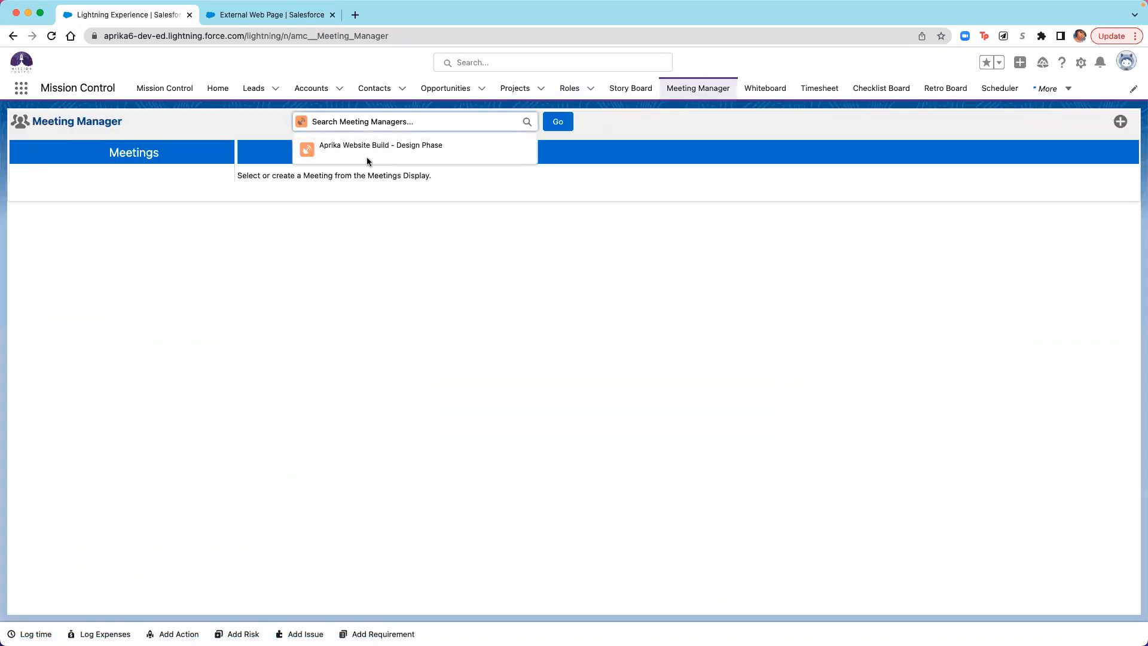
{"action": "left_click", "coordinate": [490, 154]}
{"action": "left_click", "coordinate": [548, 124]}
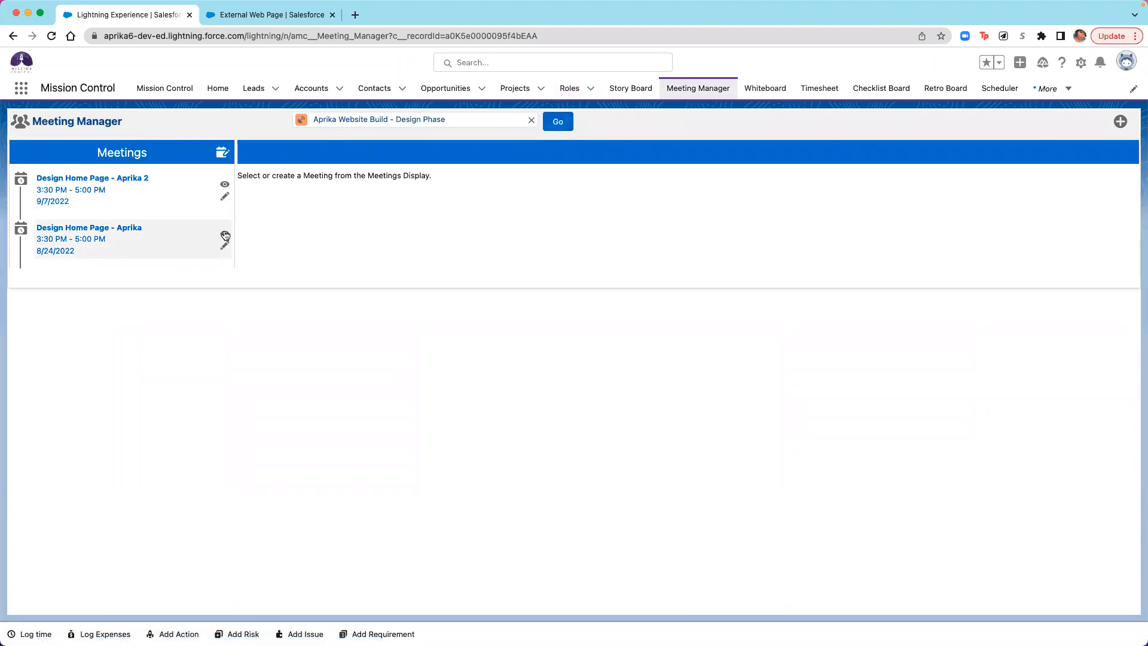
{"action": "left_click", "coordinate": [225, 237]}
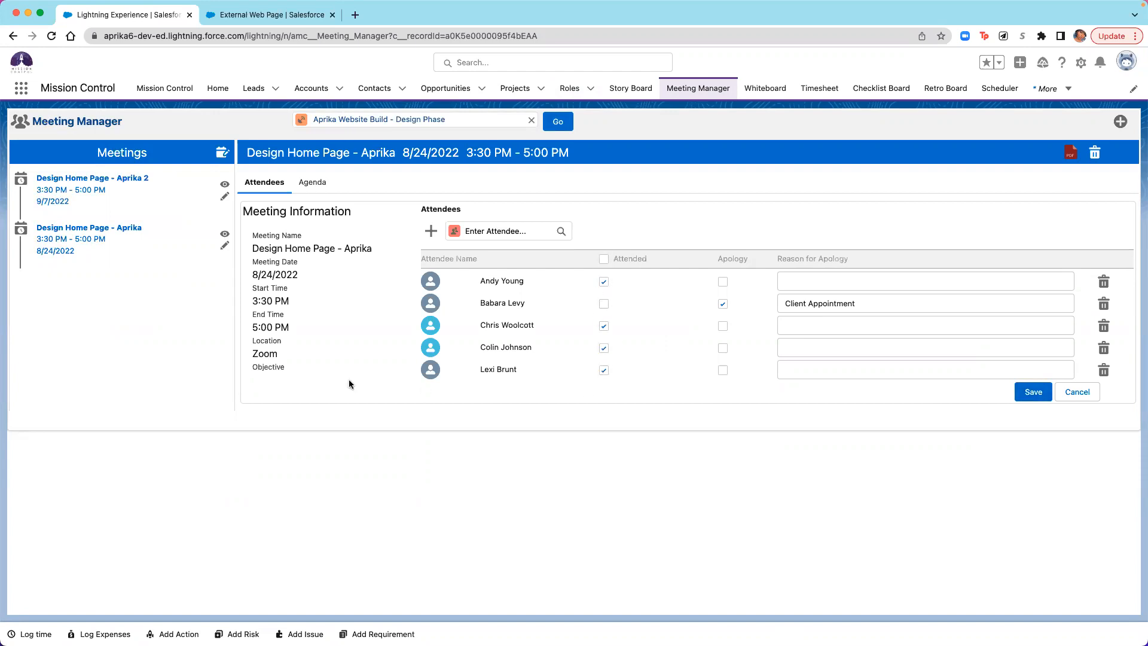
{"action": "left_click", "coordinate": [302, 184]}
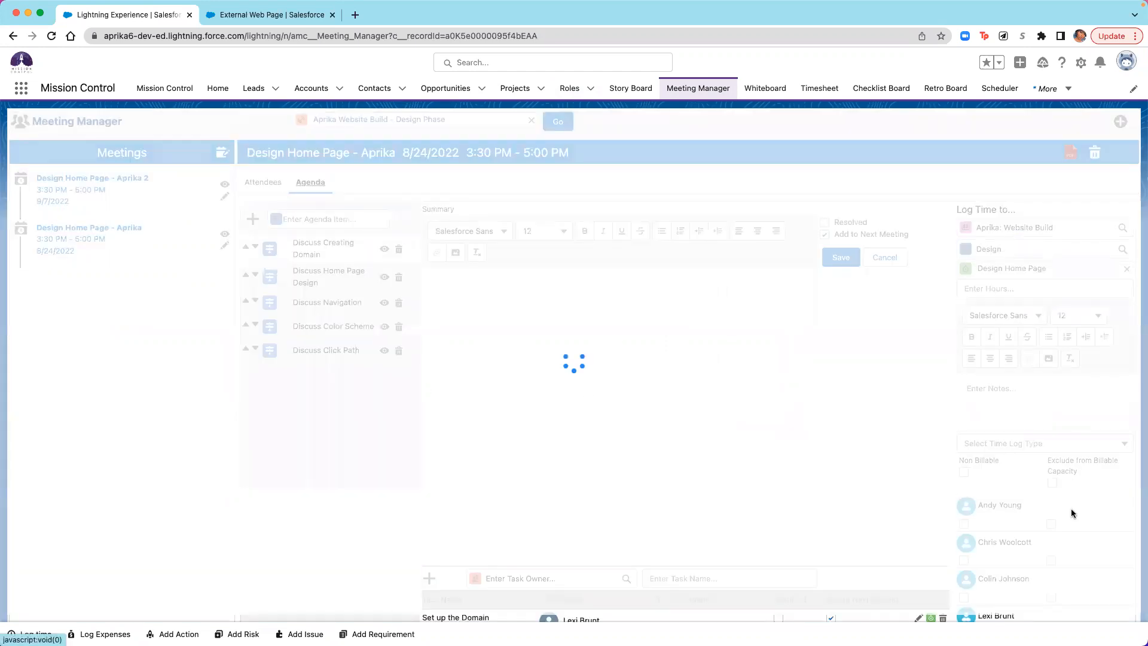
- Generate the PDF meeting notes for the "Design Home Page - Aprika" meeting and review their attendees and agenda items
{"action": "scroll", "coordinate": [1071, 482], "scroll_direction": "down", "scroll_amount": 3}
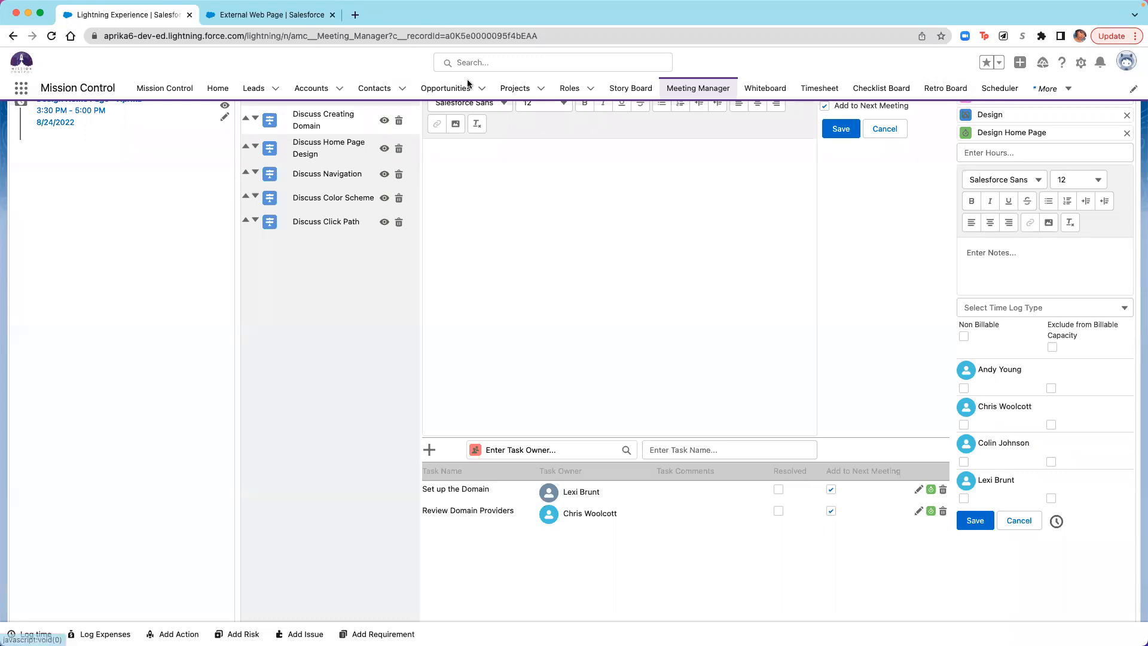
{"action": "scroll", "coordinate": [818, 181], "scroll_direction": "up", "scroll_amount": 3}
{"action": "scroll", "coordinate": [817, 181], "scroll_direction": "up", "scroll_amount": 2}
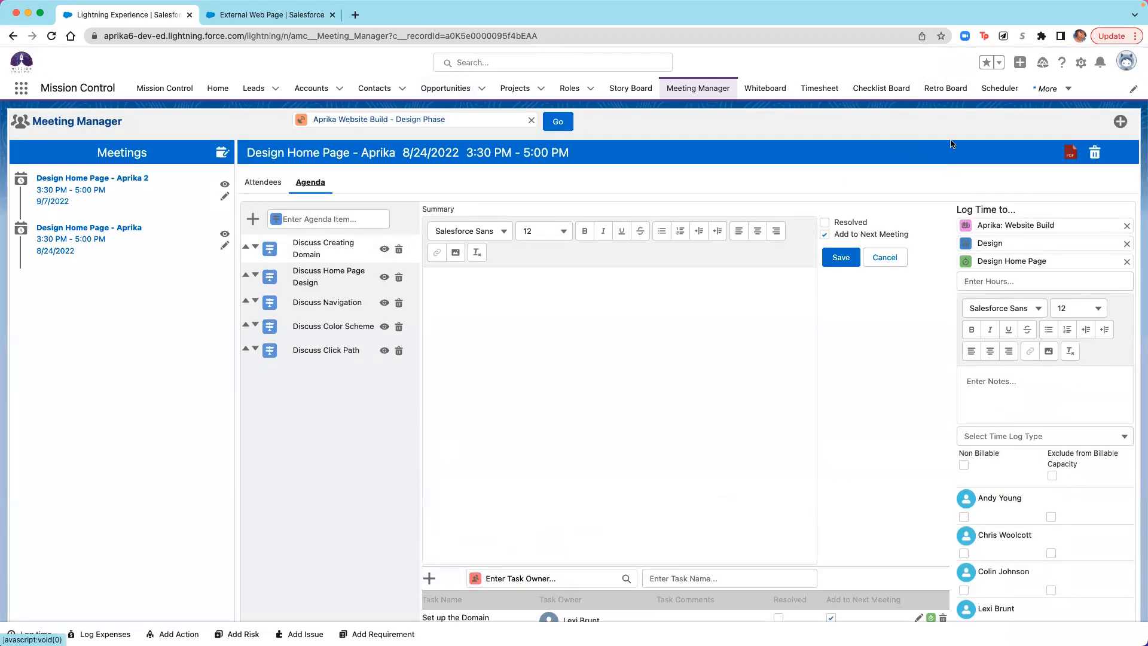
{"action": "left_click", "coordinate": [1071, 155]}
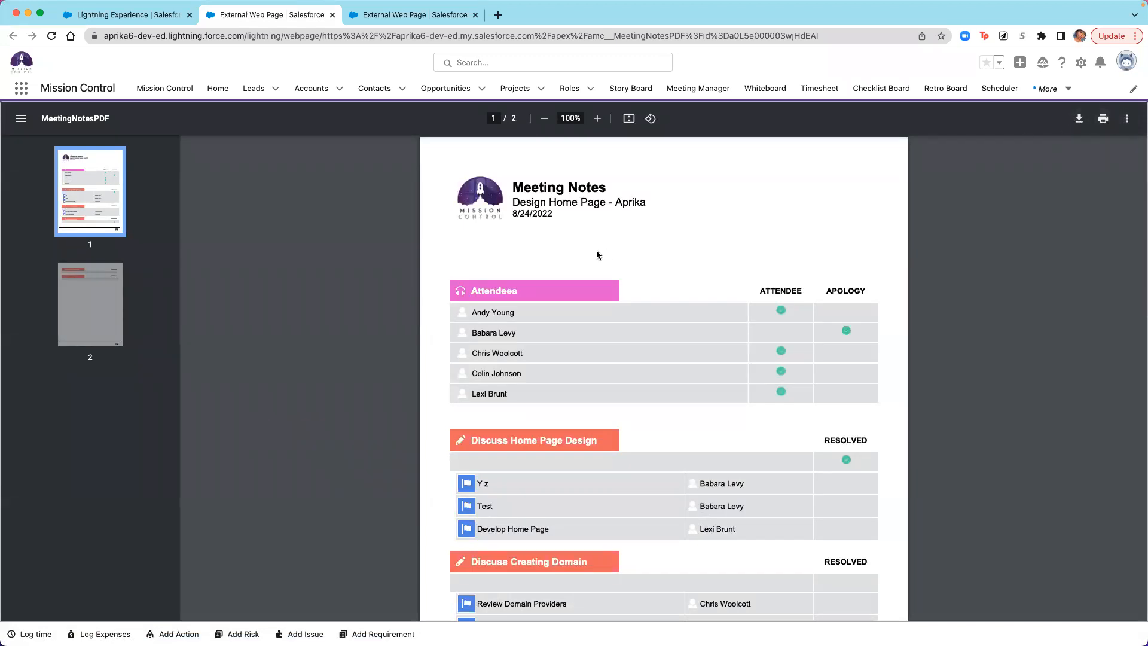
{"action": "scroll", "coordinate": [597, 236], "scroll_direction": "down", "scroll_amount": 3}
{"action": "scroll", "coordinate": [604, 422], "scroll_direction": "up", "scroll_amount": 3}
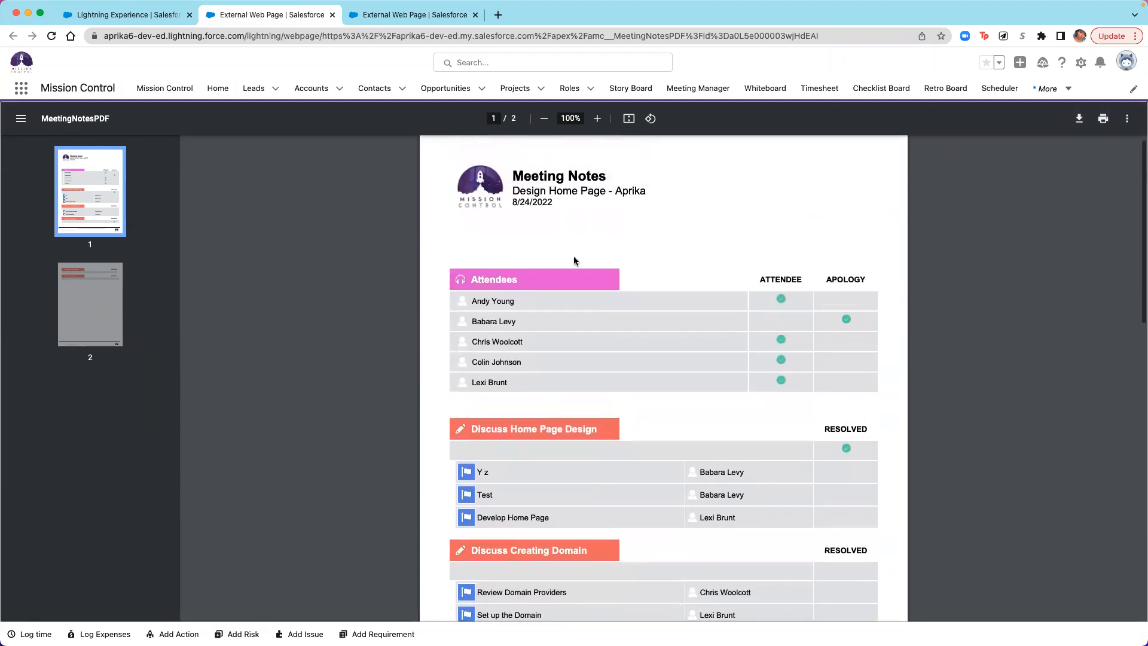
{"action": "scroll", "coordinate": [572, 256], "scroll_direction": "up", "scroll_amount": 1}
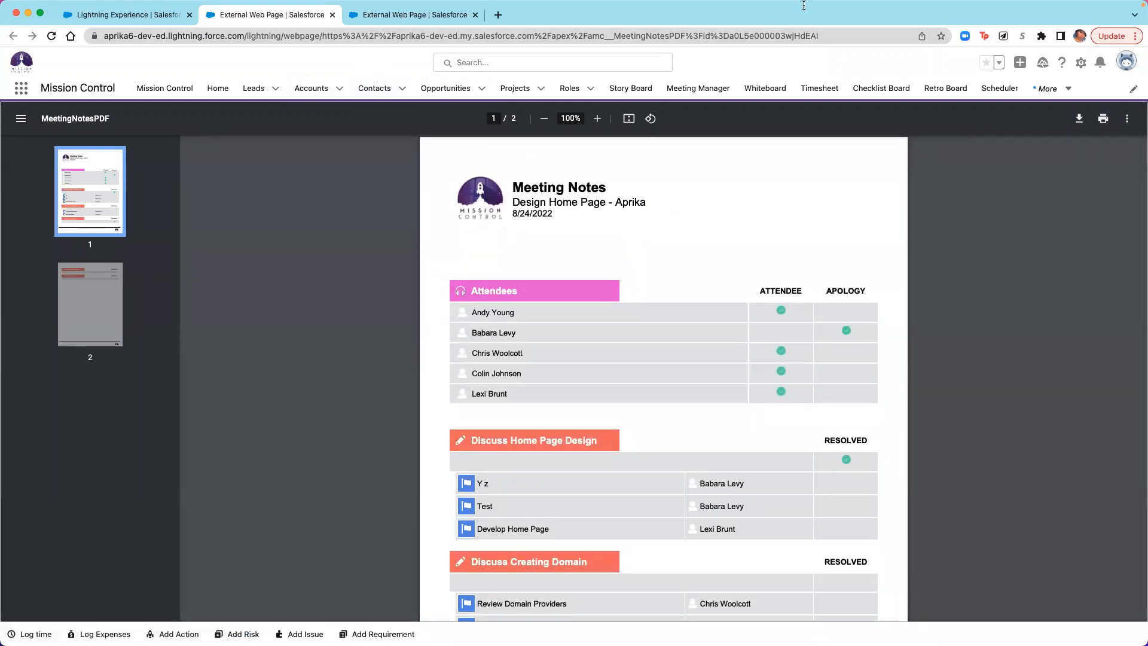
- Close both meeting notes PDF pages and show the attendees of the "Design Home Page - Aprika" meeting
{"action": "left_click", "coordinate": [331, 15]}
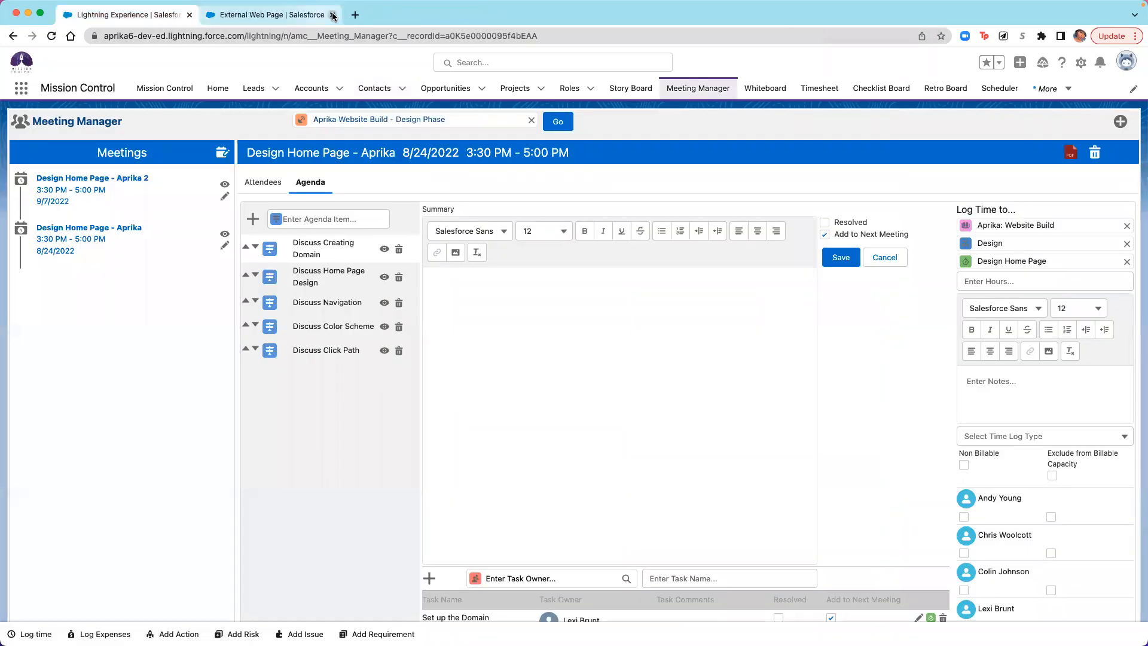
{"action": "left_click", "coordinate": [333, 15]}
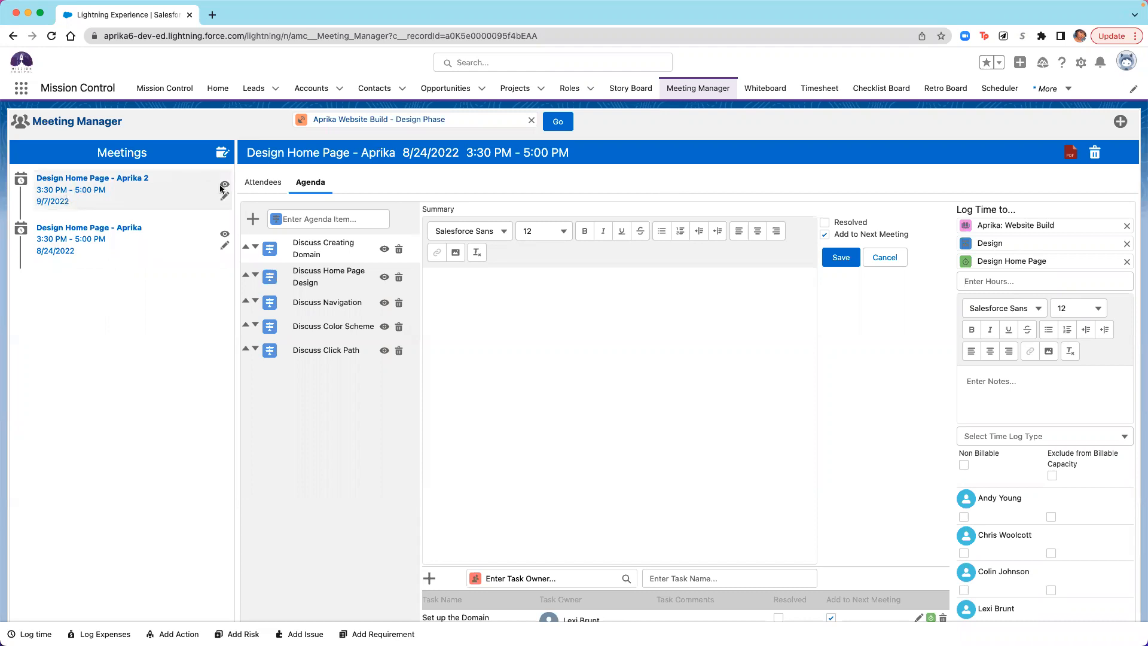
{"action": "left_click", "coordinate": [268, 185]}
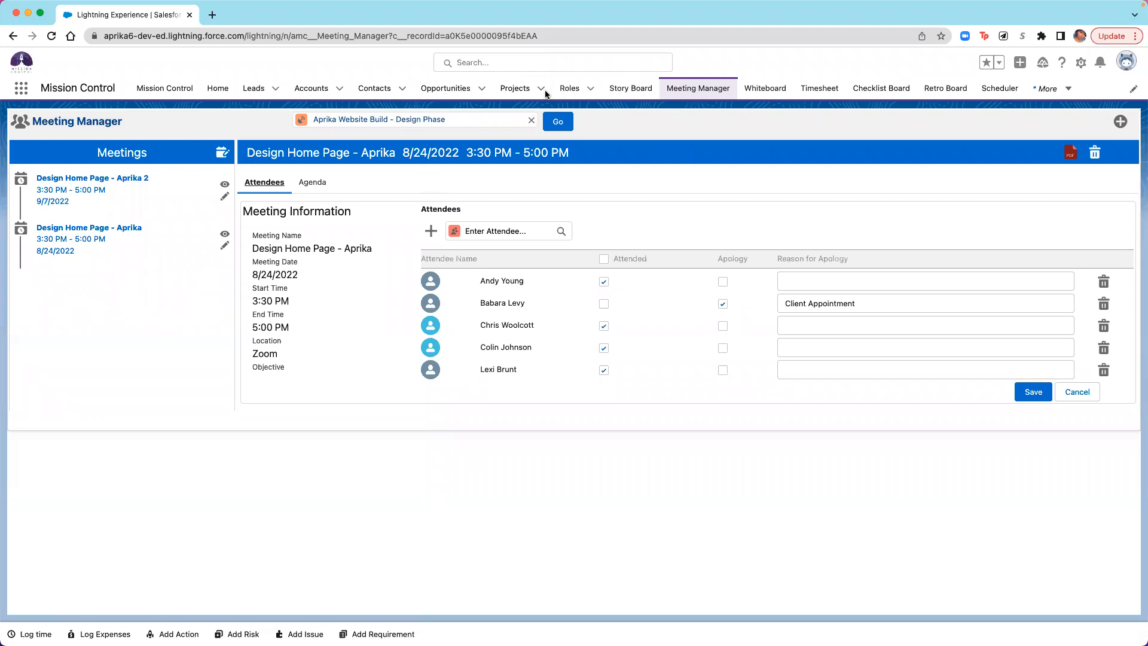
- Show the All list view of projects and bring up its list view options
{"action": "left_click", "coordinate": [515, 88]}
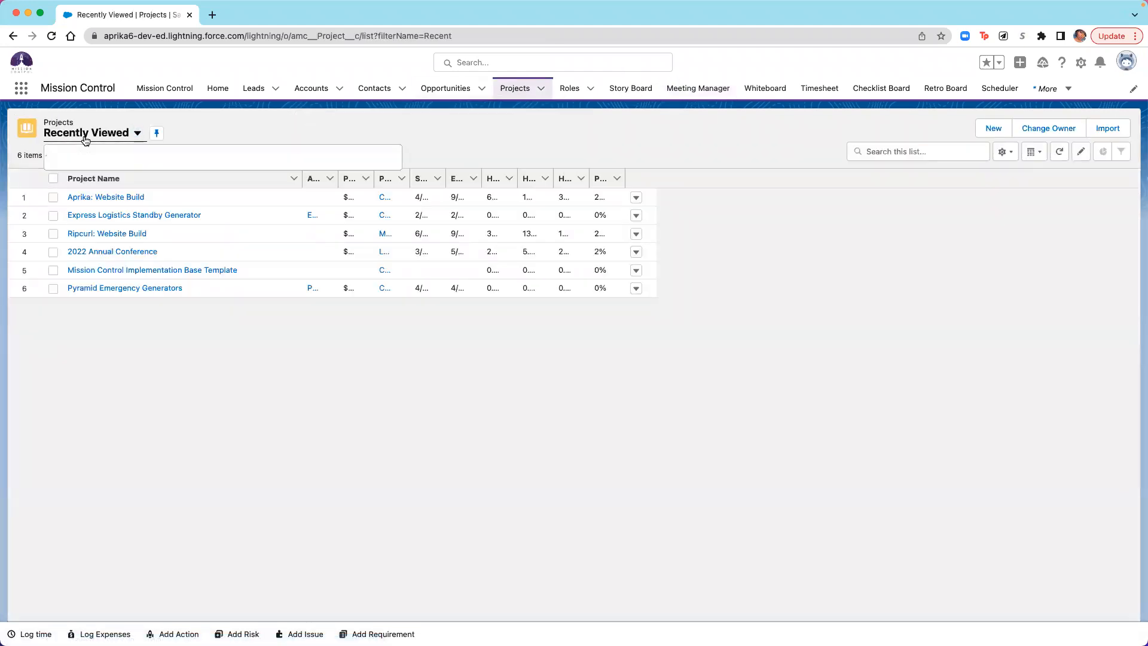
{"action": "left_click", "coordinate": [137, 131]}
{"action": "left_click", "coordinate": [79, 178]}
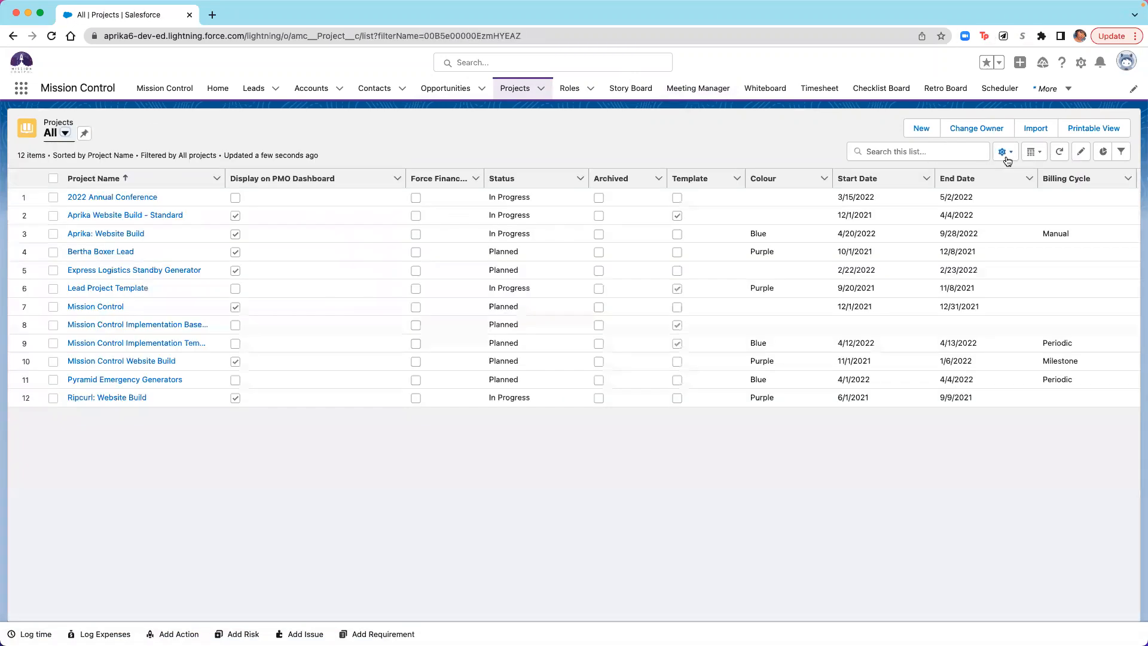
{"action": "left_click", "coordinate": [1005, 153]}
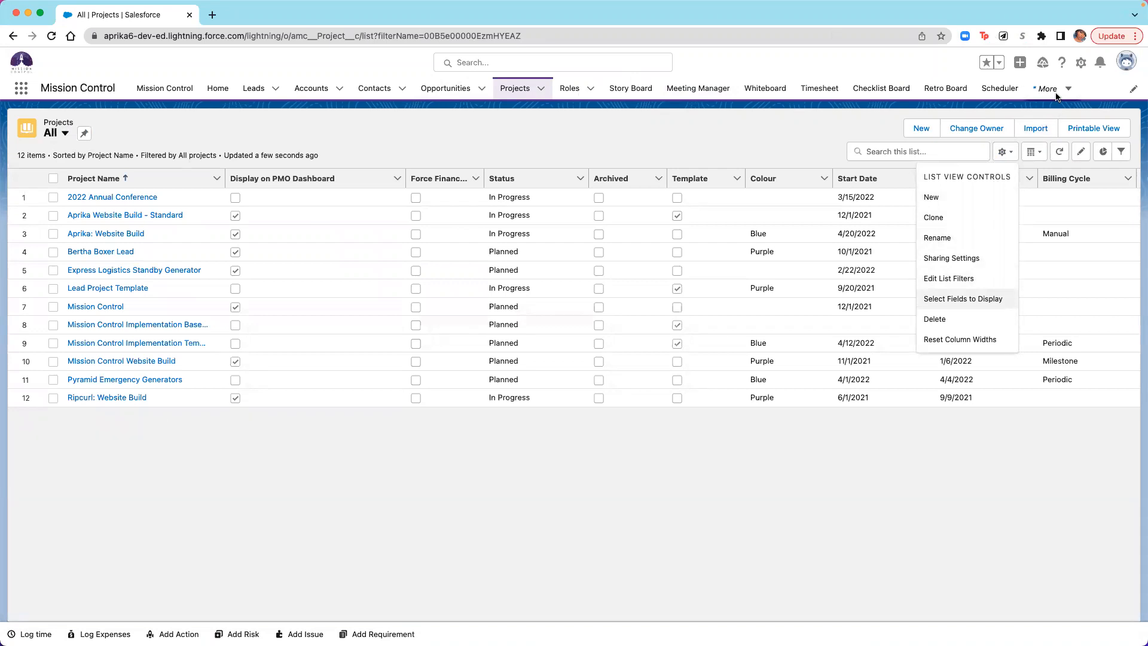
- Open the Gantt chart, collapse the "Aprika: Website Build" project and look along its timeline
{"action": "left_click", "coordinate": [1056, 95]}
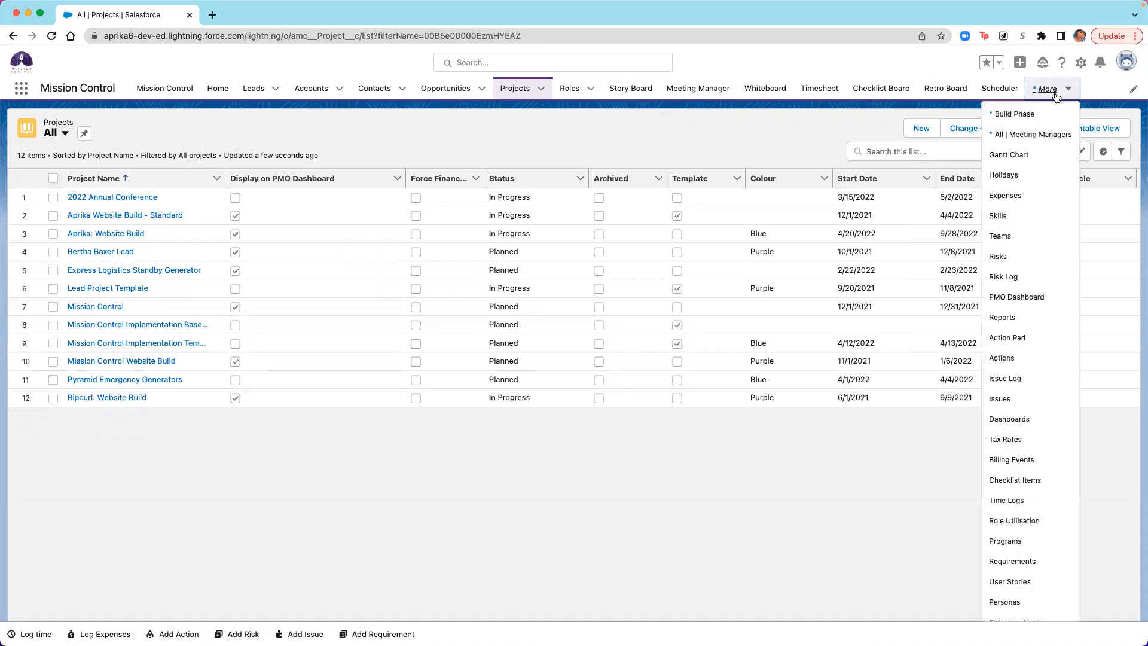
{"action": "left_click", "coordinate": [1016, 157]}
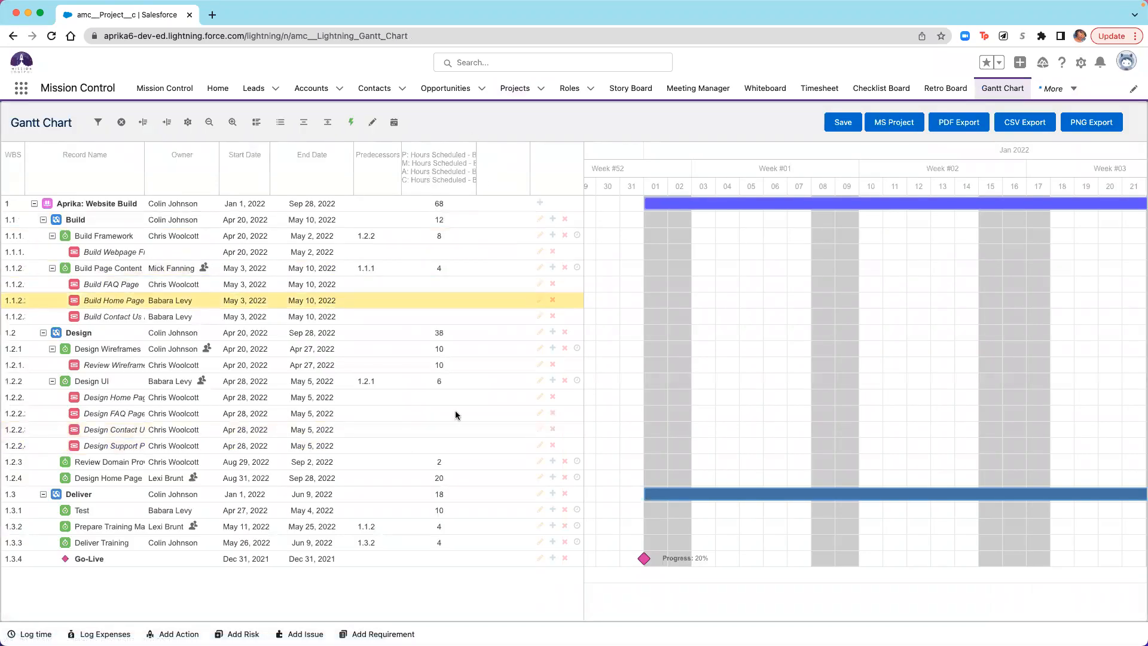
{"action": "left_click", "coordinate": [34, 205]}
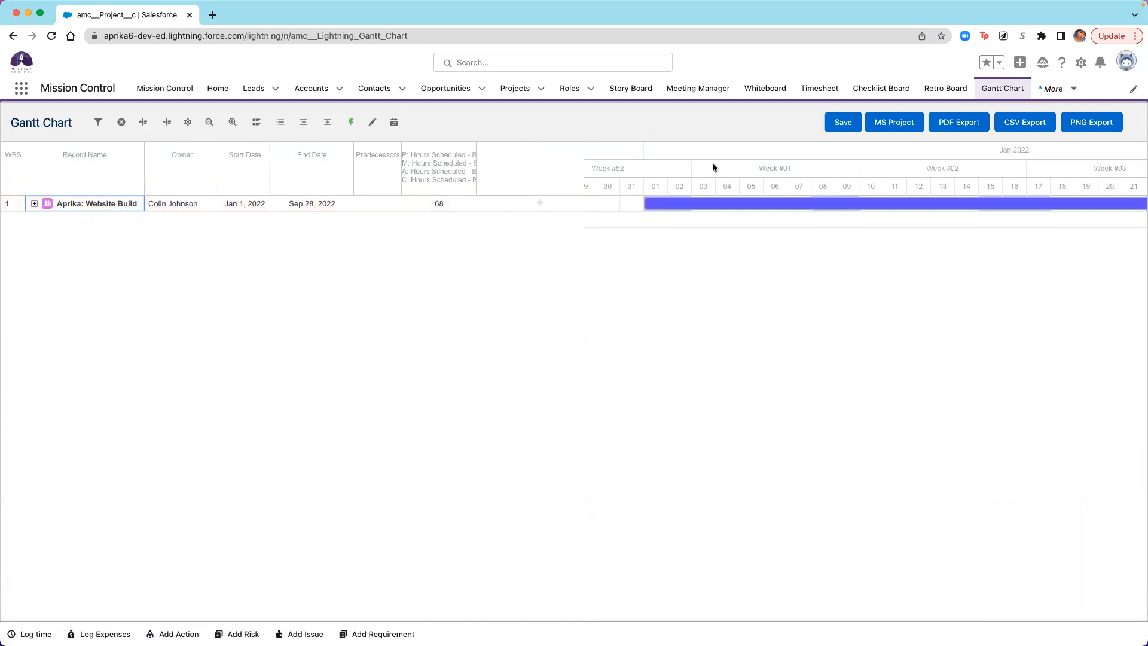
{"action": "scroll", "coordinate": [810, 217], "scroll_direction": "right", "scroll_amount": 10}
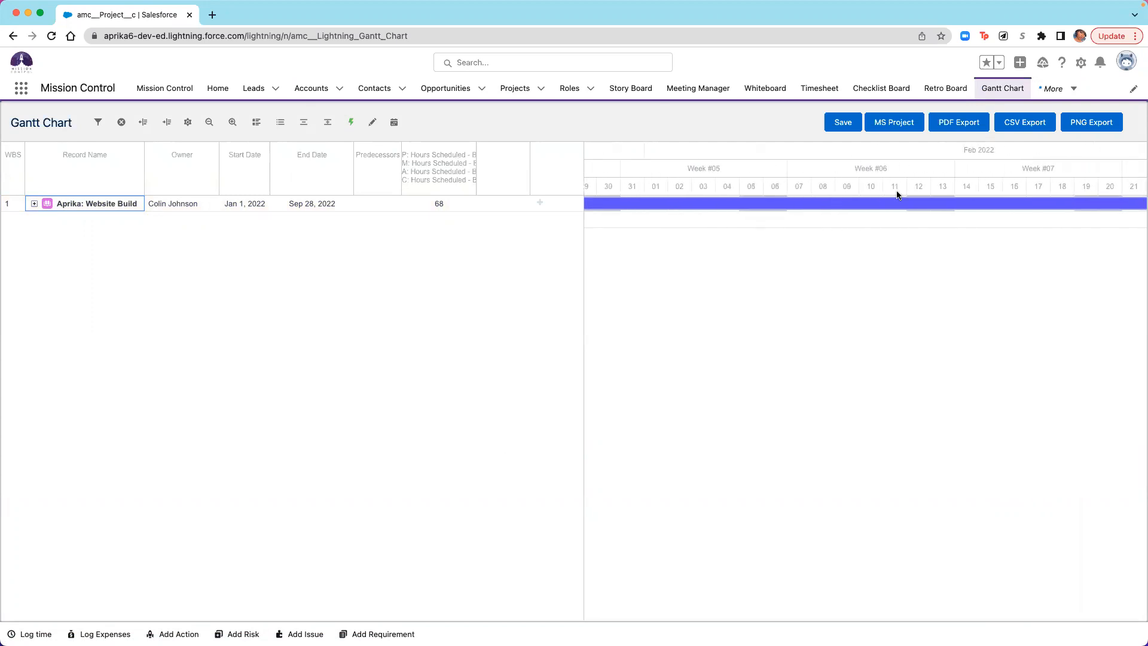
{"action": "scroll", "coordinate": [903, 218], "scroll_direction": "left", "scroll_amount": 5}
{"action": "scroll", "coordinate": [903, 215], "scroll_direction": "left", "scroll_amount": 8}
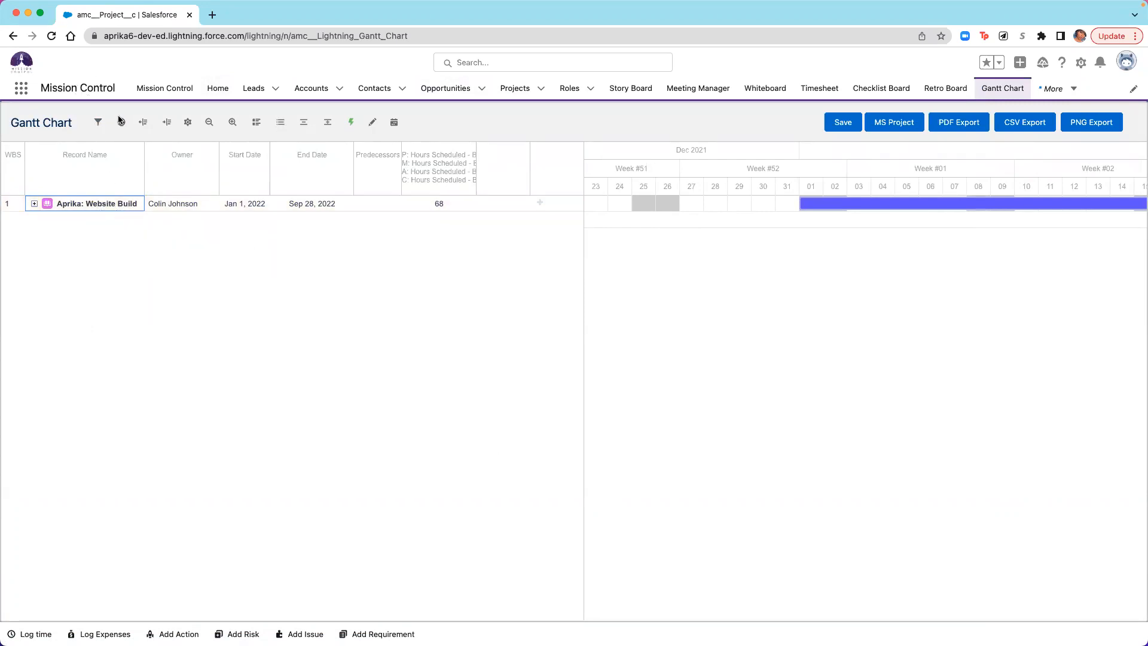
- Load all projects into the Gantt chart and collapse them to project level
{"action": "left_click", "coordinate": [97, 123]}
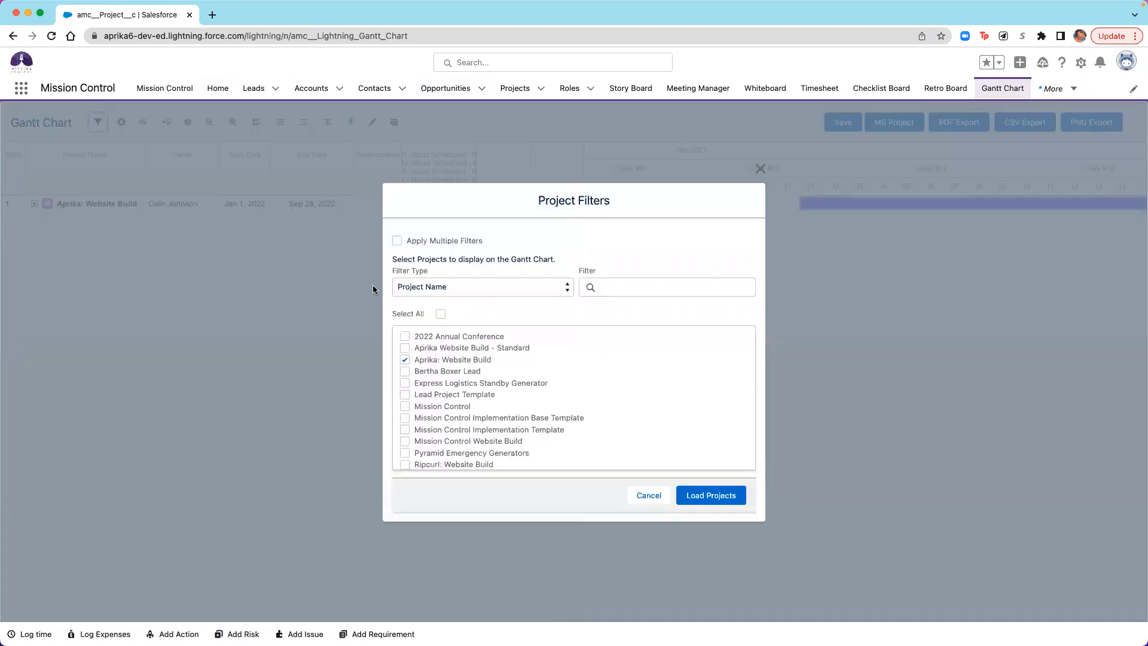
{"action": "left_click", "coordinate": [440, 314]}
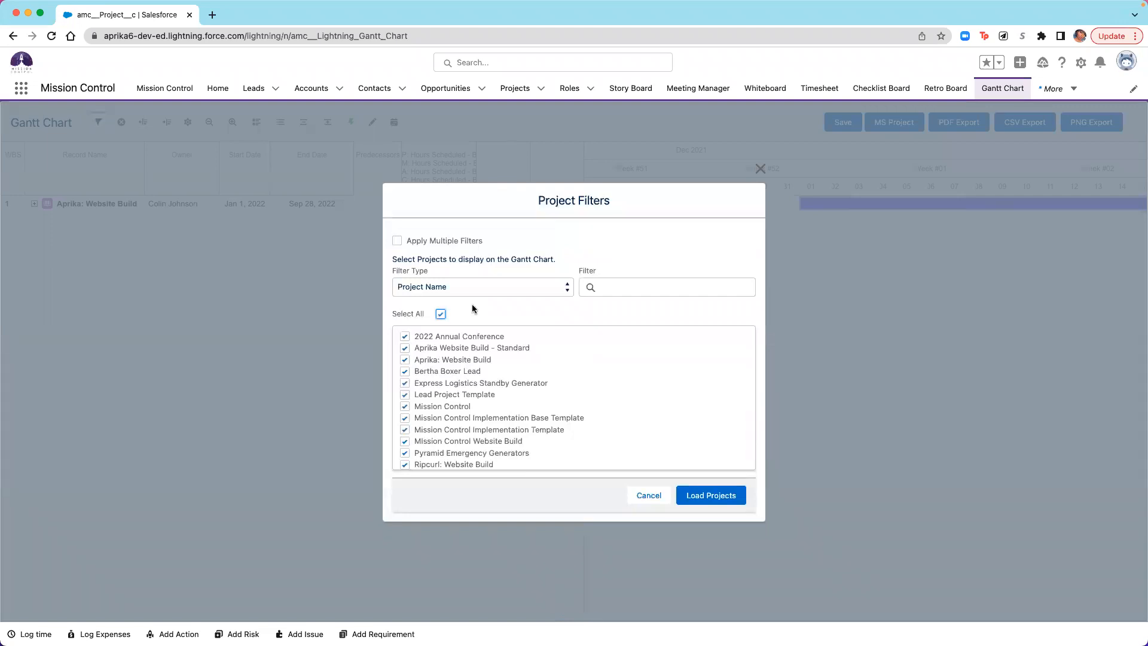
{"action": "left_click", "coordinate": [719, 496]}
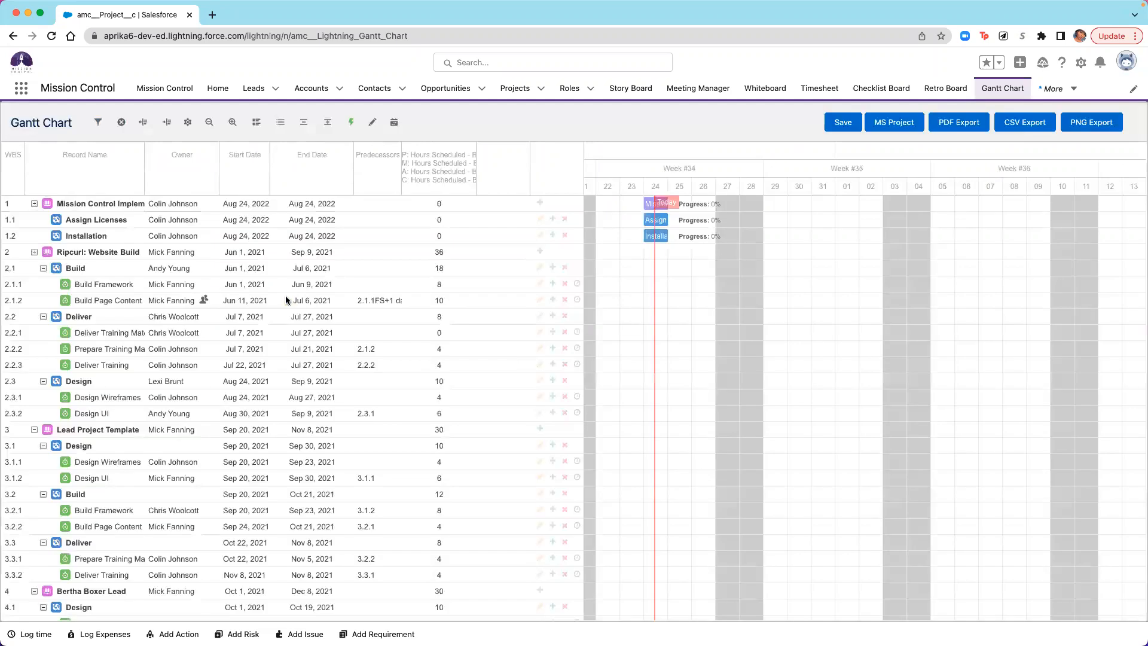
{"action": "left_click", "coordinate": [303, 125]}
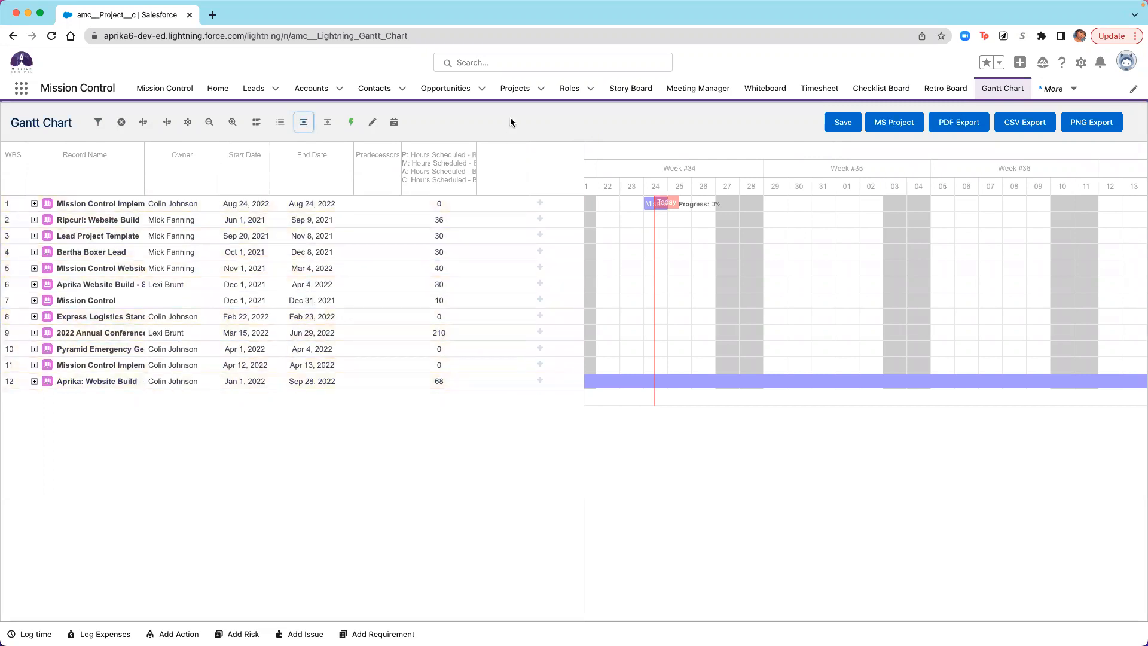
- Change the Gantt timeline to a monthly scale and widen the Hours Scheduled - Billable column to show its full heading
{"action": "mouse_move", "coordinate": [493, 381]}
{"action": "left_click", "coordinate": [205, 123]}
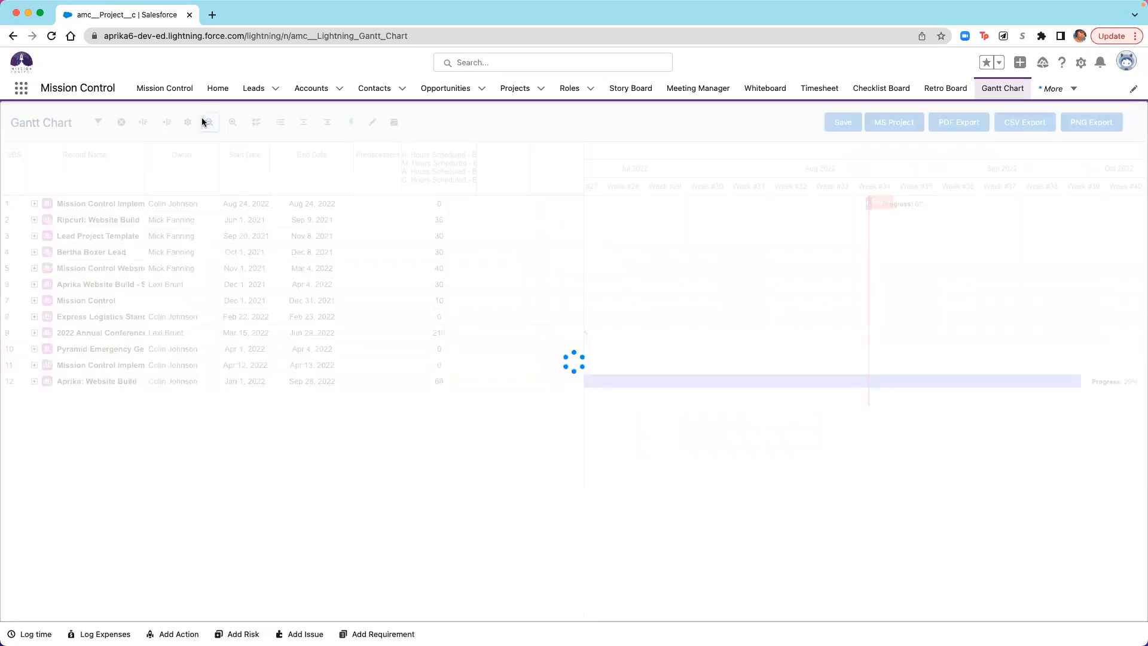
{"action": "left_click", "coordinate": [206, 123]}
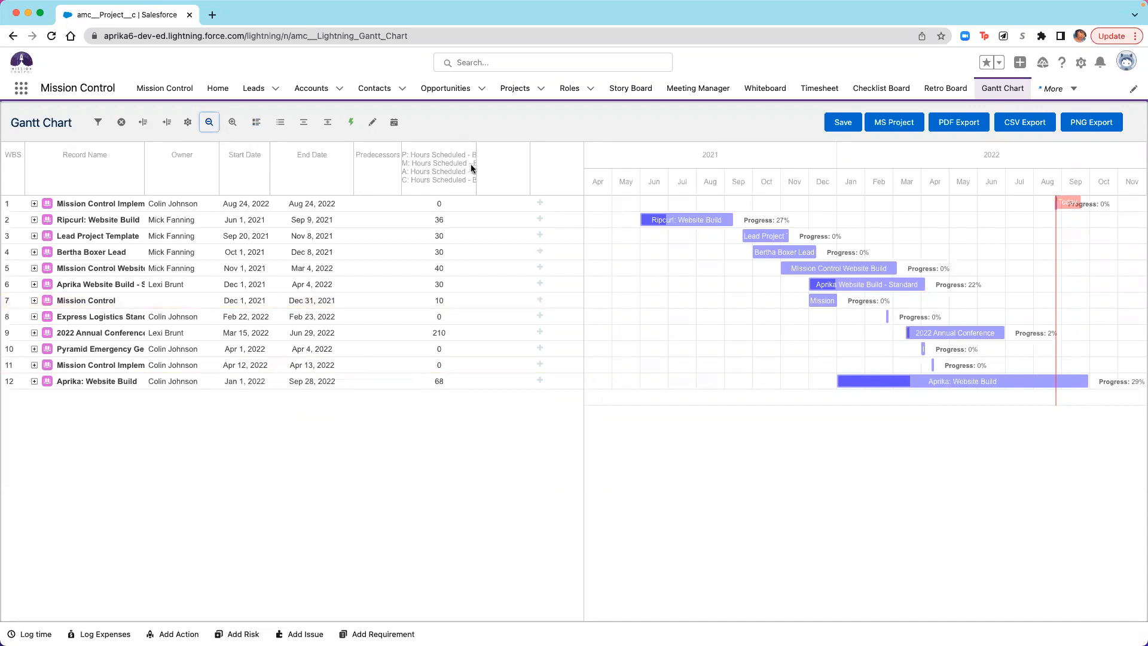
{"action": "left_click_drag", "start_coordinate": [474, 154], "coordinate": [560, 157]}
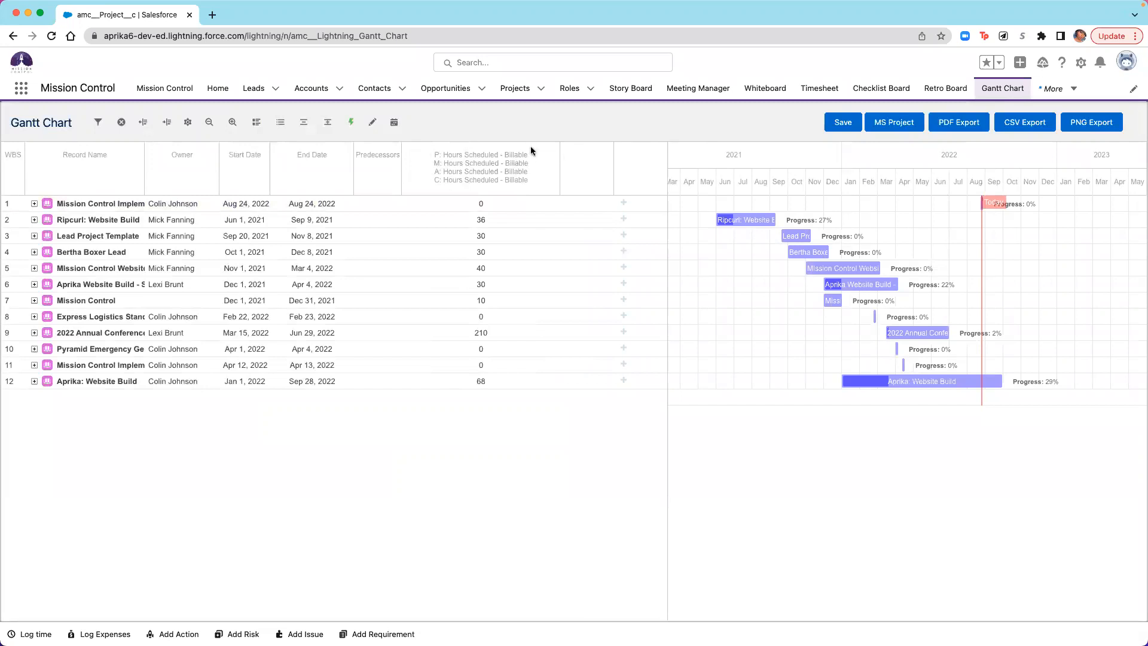
- Examine the display fields available for the All projects list, such as Hours Remaining - Billable, and leave without saving
{"action": "left_click", "coordinate": [515, 88]}
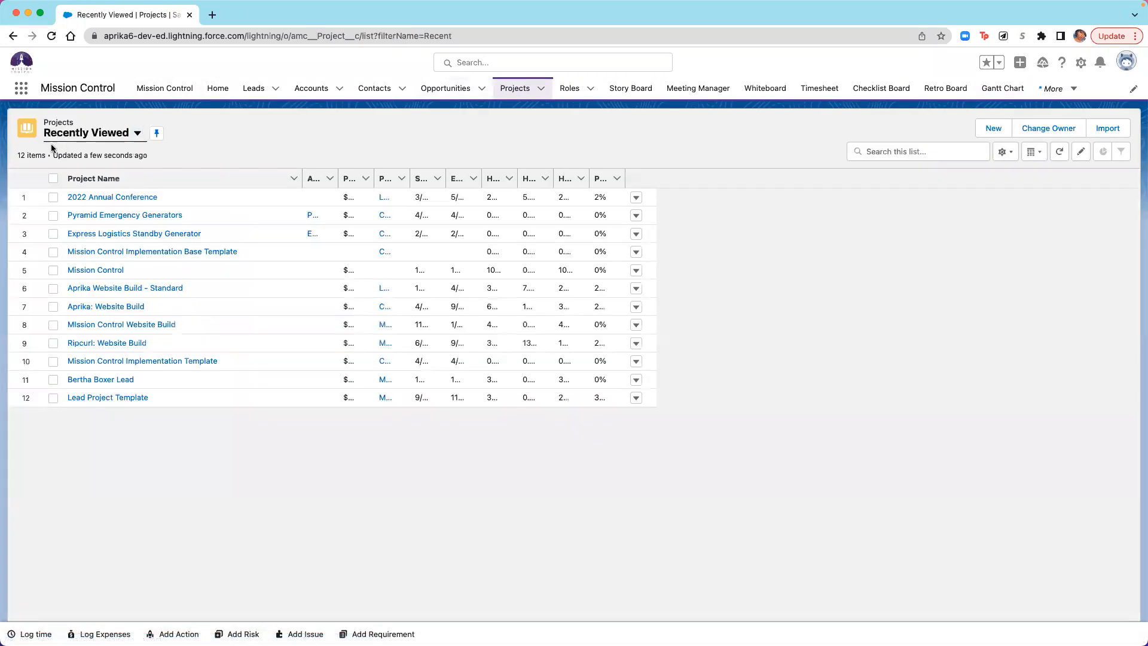
{"action": "left_click", "coordinate": [69, 133]}
{"action": "left_click", "coordinate": [71, 176]}
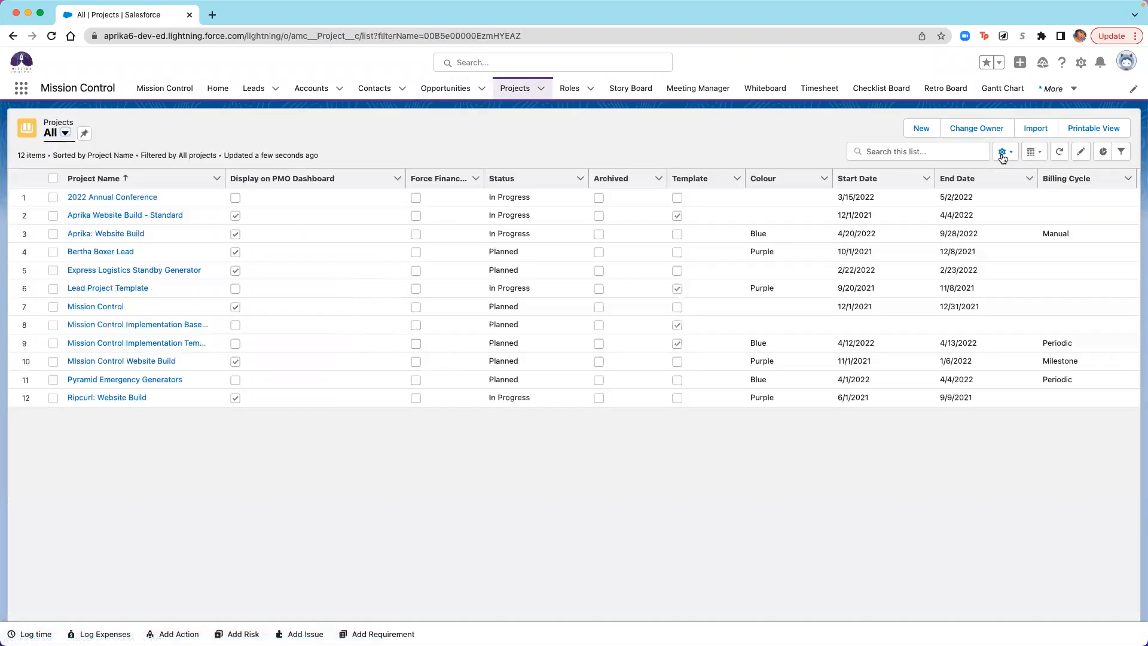
{"action": "left_click", "coordinate": [1005, 152]}
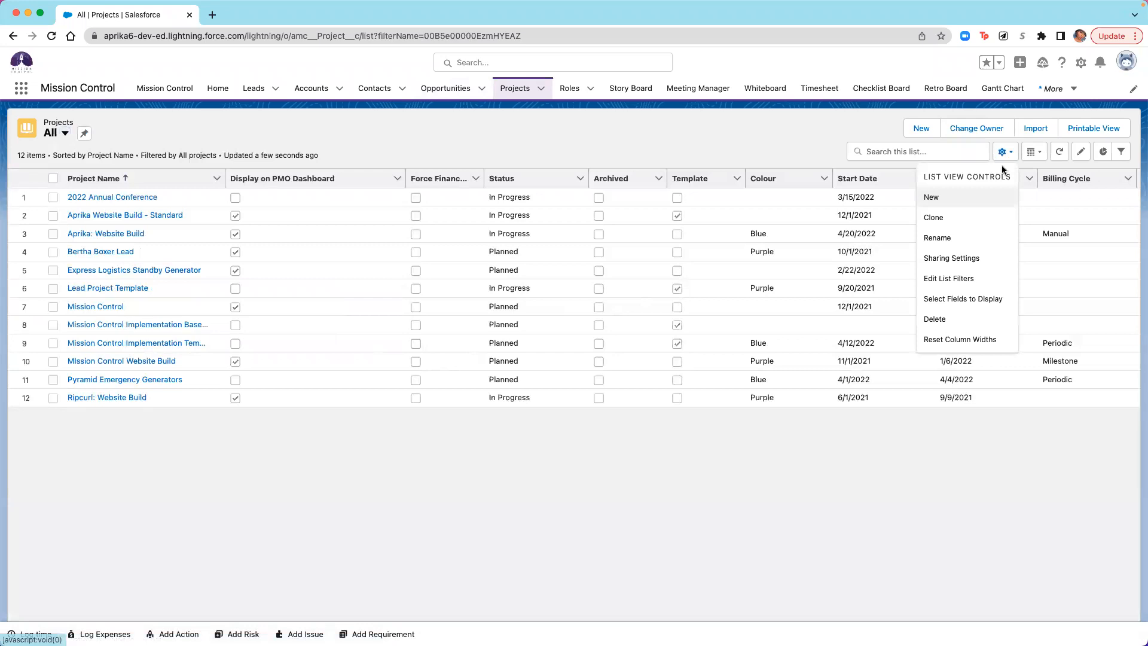
{"action": "left_click", "coordinate": [959, 305]}
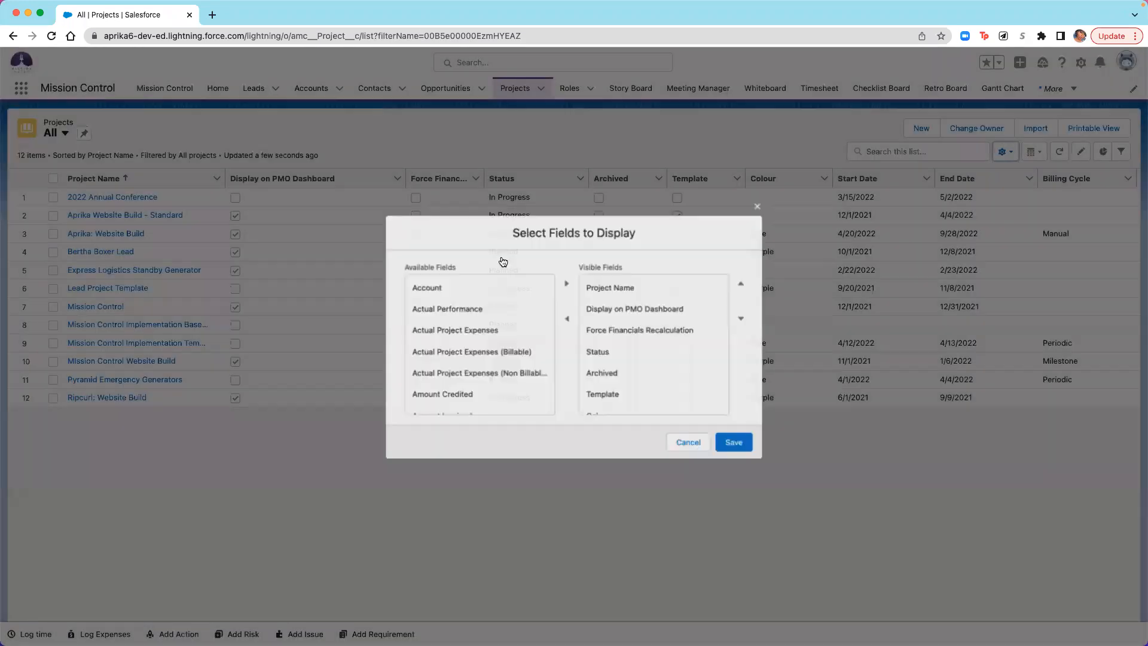
{"action": "scroll", "coordinate": [472, 388], "scroll_direction": "down", "scroll_amount": 3}
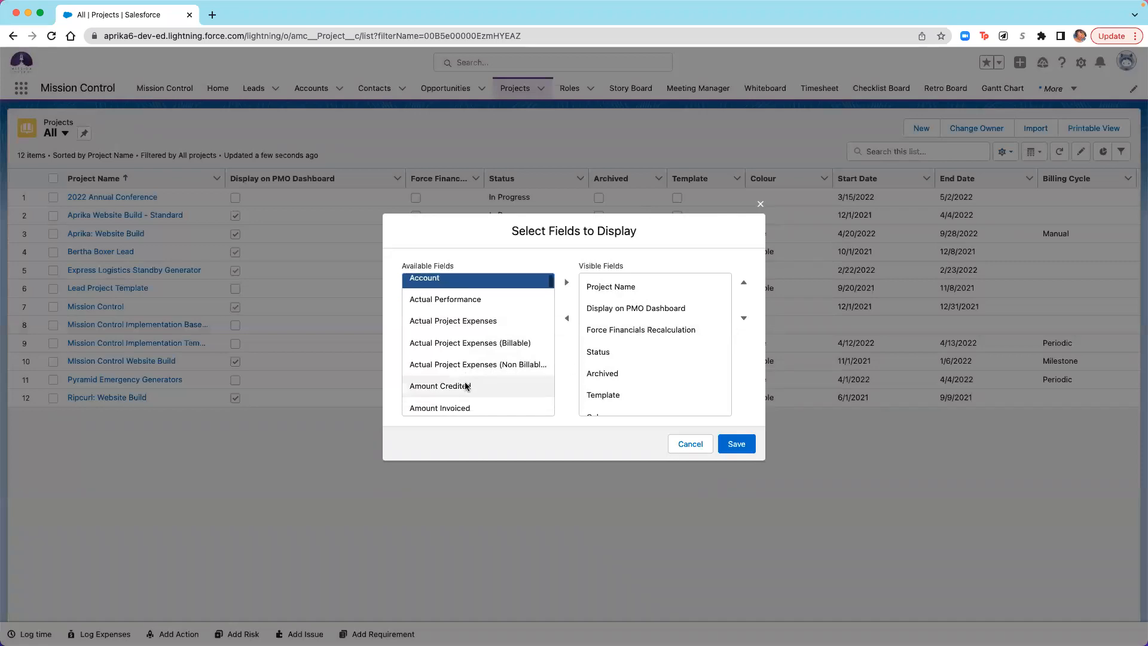
{"action": "scroll", "coordinate": [467, 383], "scroll_direction": "down", "scroll_amount": 10}
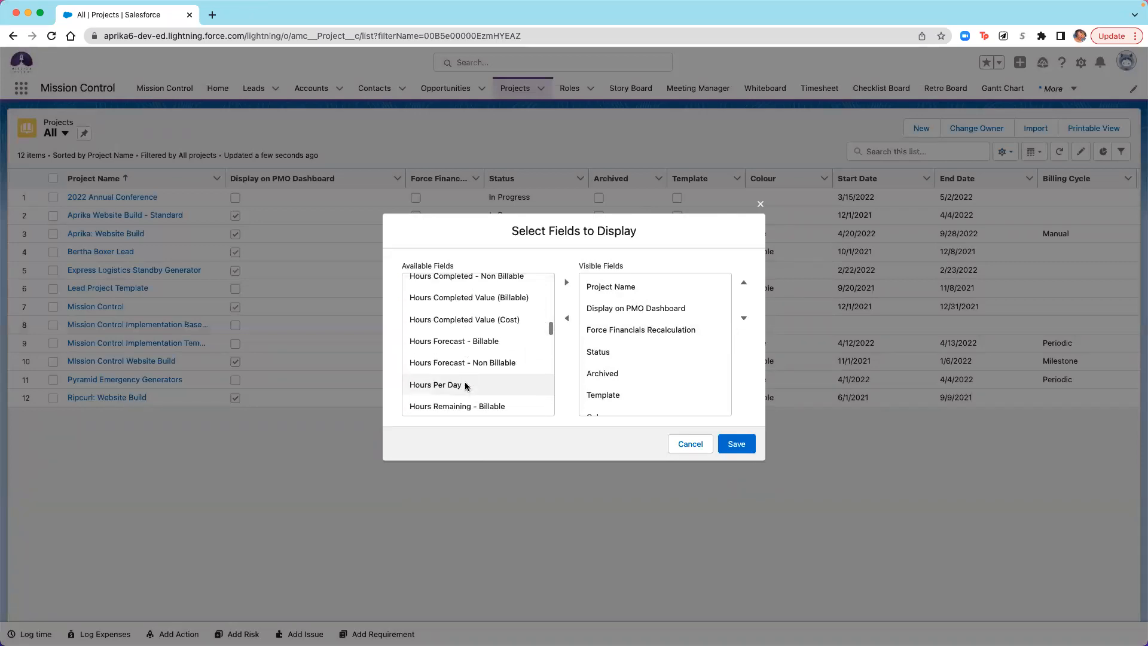
{"action": "left_click", "coordinate": [466, 330]}
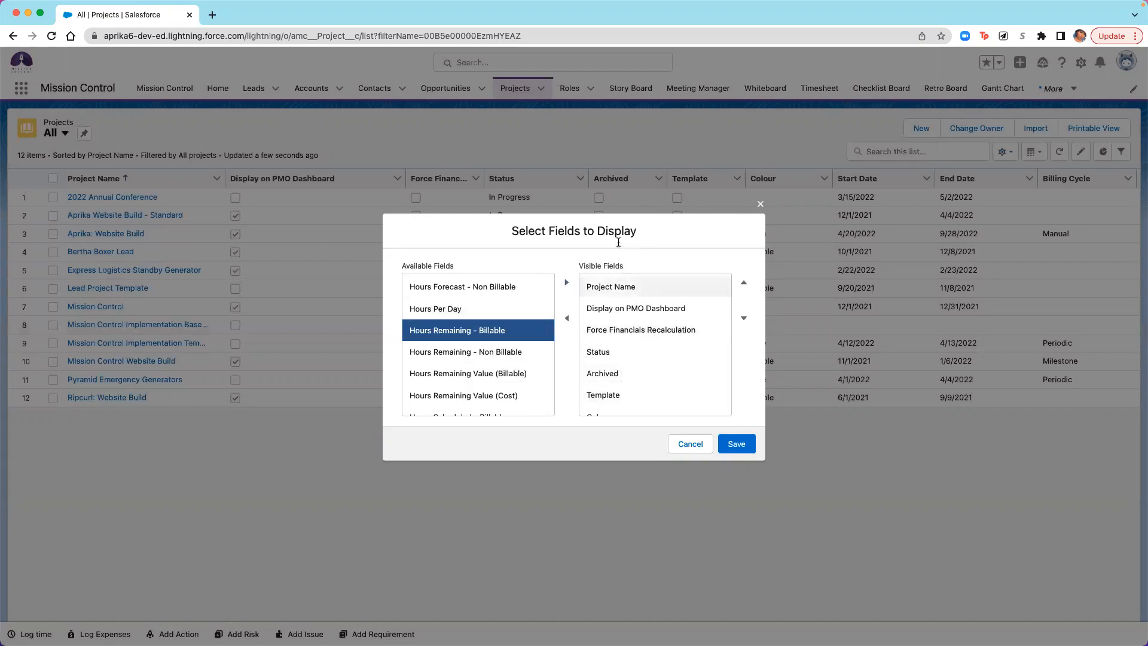
{"action": "left_click", "coordinate": [689, 449]}
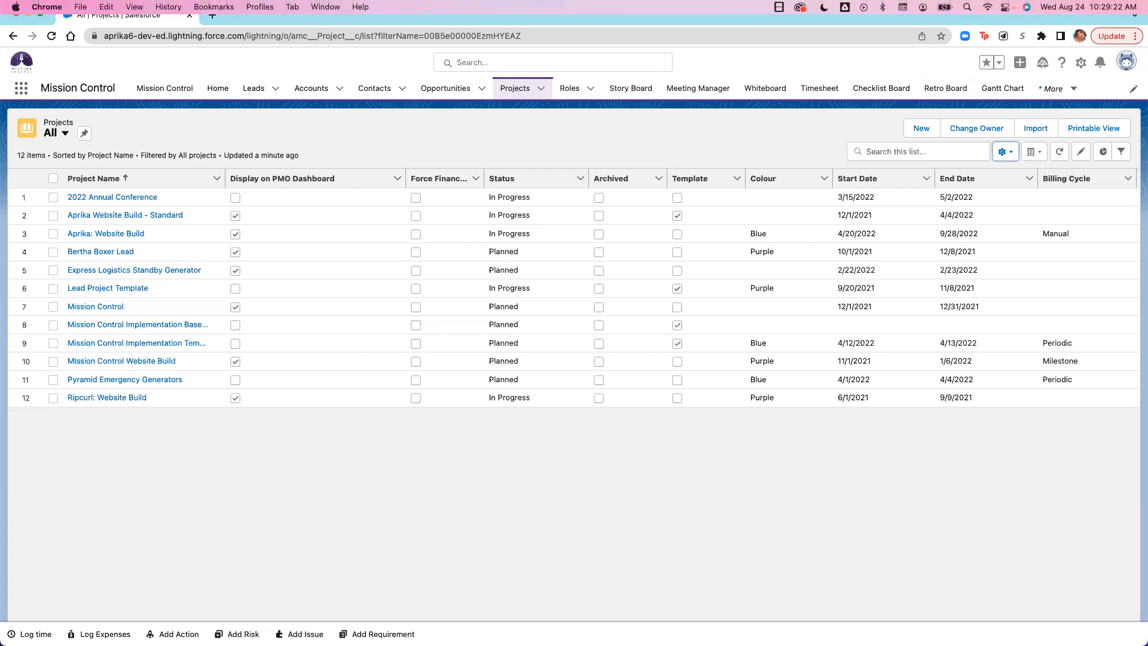
{"action": "mouse_move", "coordinate": [986, 6]}
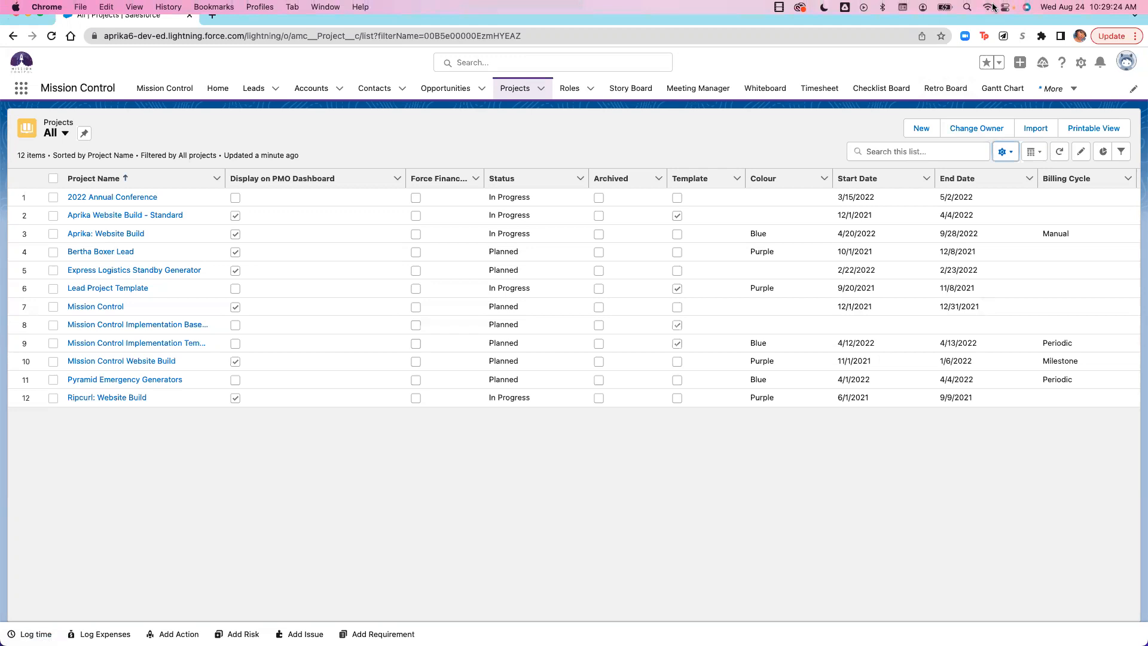